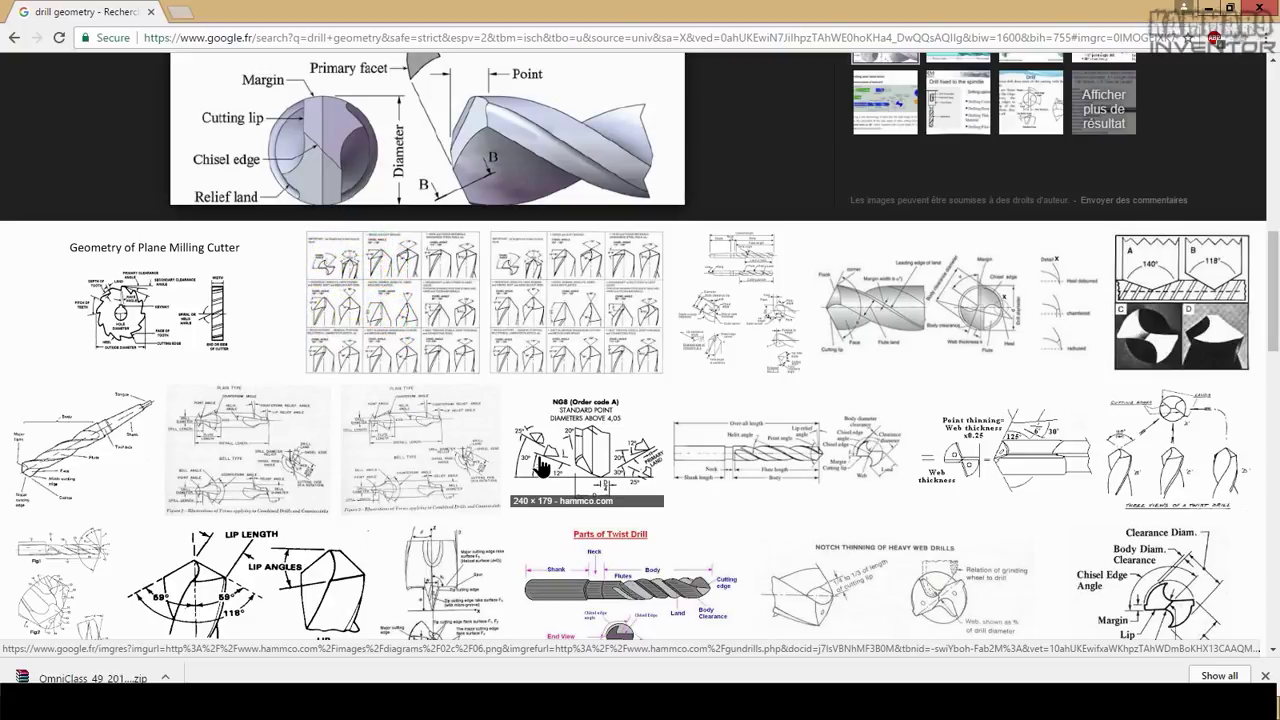
Examine the reference drawing of the drill's nomenclature, flutes, point and cross-section geometry.
{"action": "scroll", "coordinate": [491, 514], "scroll_direction": "up", "scroll_amount": 2}
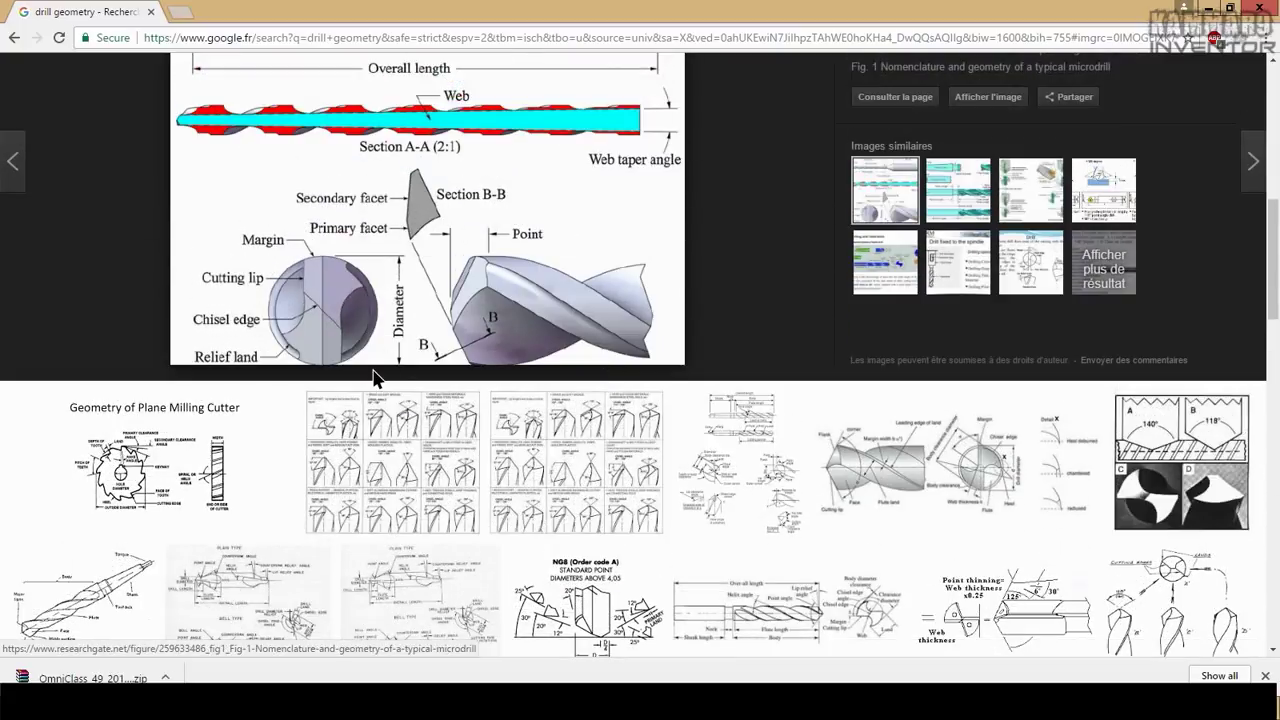
{"action": "scroll", "coordinate": [383, 347], "scroll_direction": "up", "scroll_amount": 3}
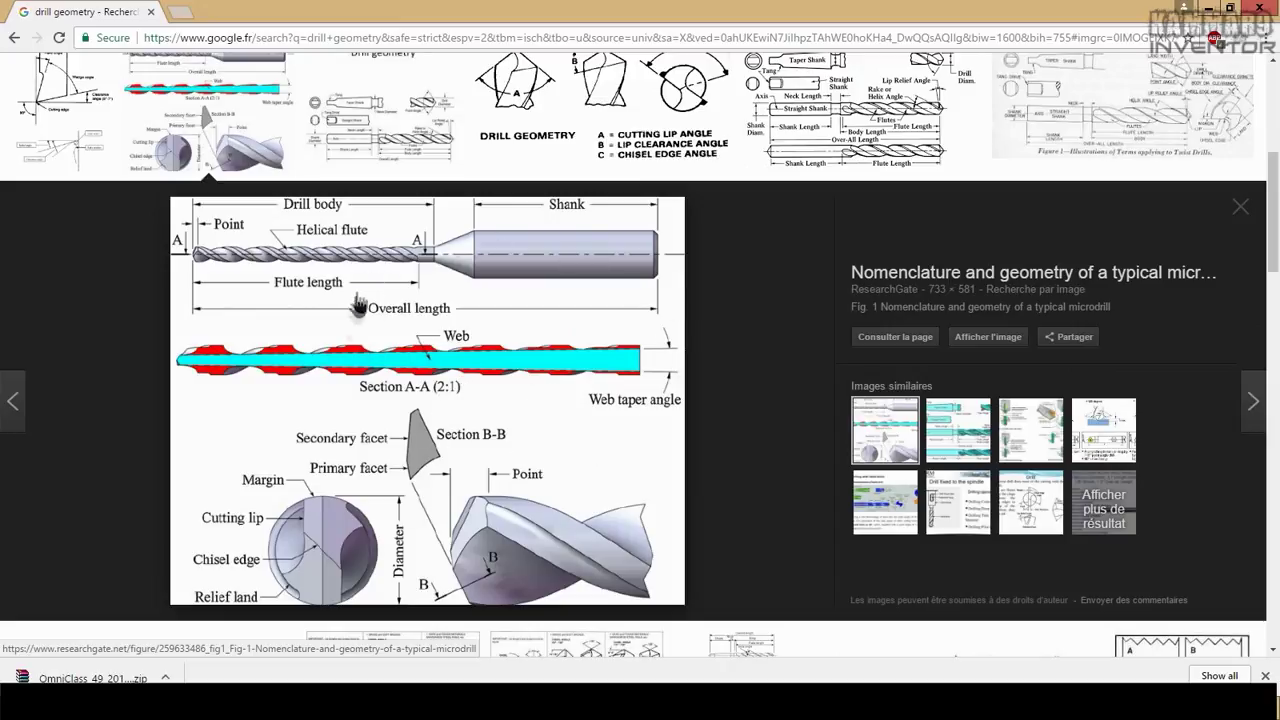
{"action": "scroll", "coordinate": [510, 540], "scroll_direction": "down", "scroll_amount": 1}
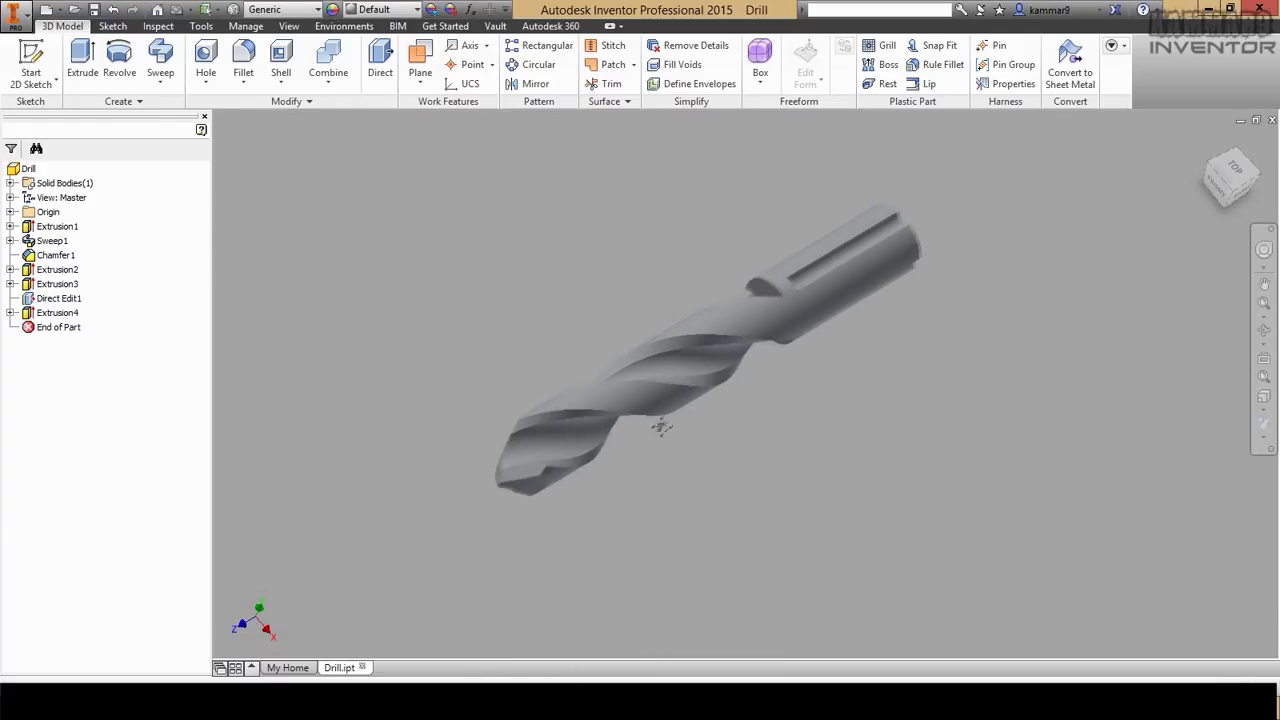
Inspect the finished drill model's helical flutes, point and shank from several angles.
{"action": "middle_click_drag", "start_coordinate": [620, 466], "coordinate": [759, 418], "text": "shift"}
{"action": "scroll", "coordinate": [690, 393], "scroll_direction": "up", "scroll_amount": 3}
{"action": "scroll", "coordinate": [690, 393], "scroll_direction": "down", "scroll_amount": 5}
{"action": "middle_click_drag", "start_coordinate": [774, 334], "coordinate": [812, 353], "text": "shift"}
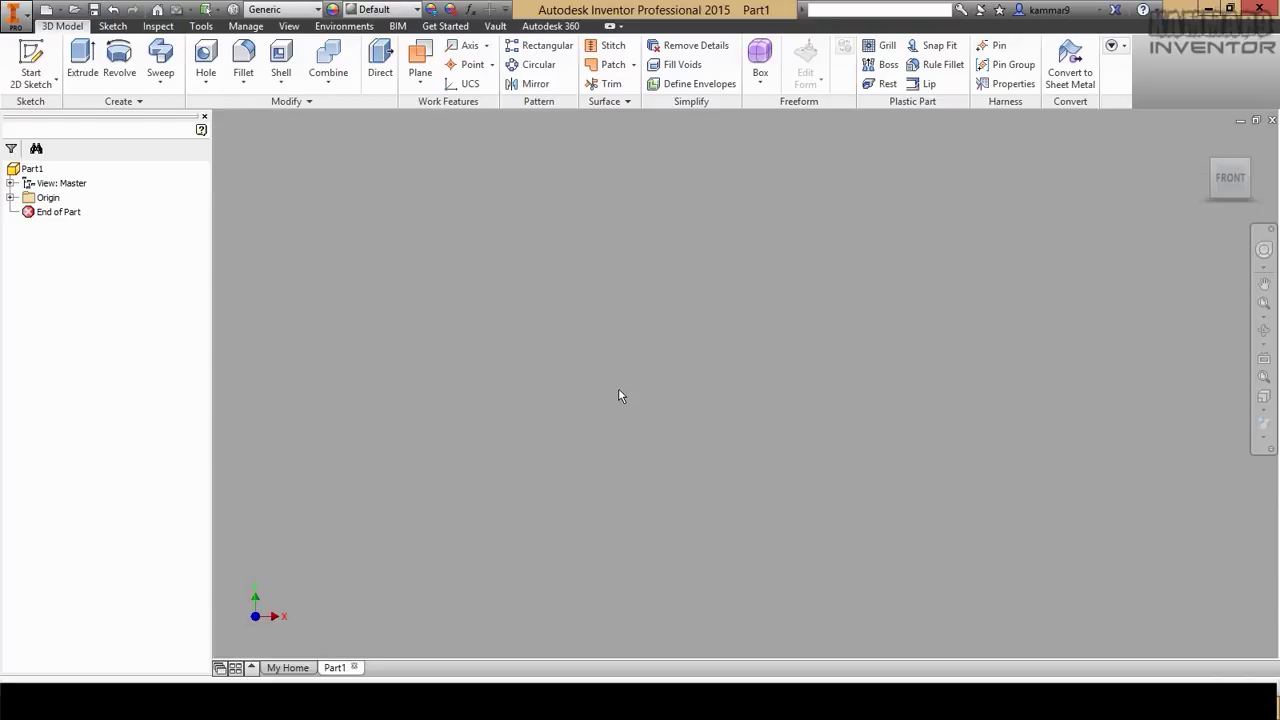
Start a 2D sketch on the XY plane and draw a 20 mm diameter circle centred on the origin.
{"action": "left_click", "coordinate": [33, 64]}
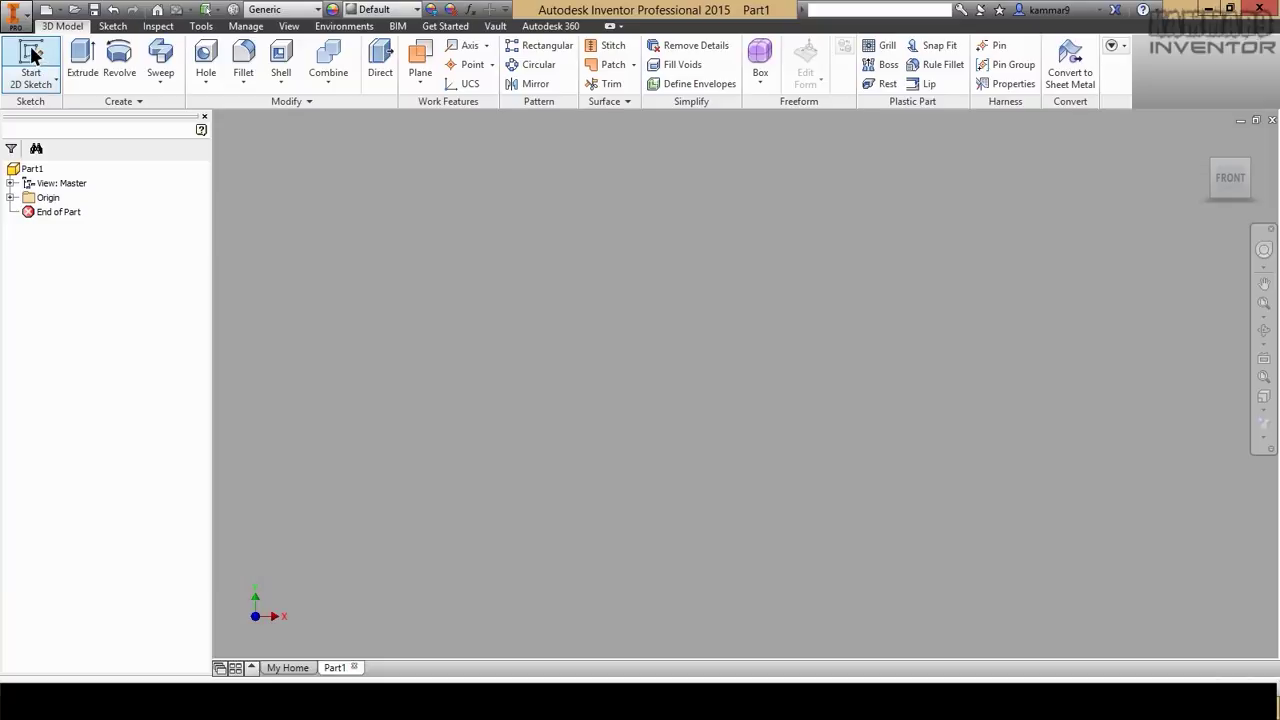
{"action": "left_click", "coordinate": [42, 88]}
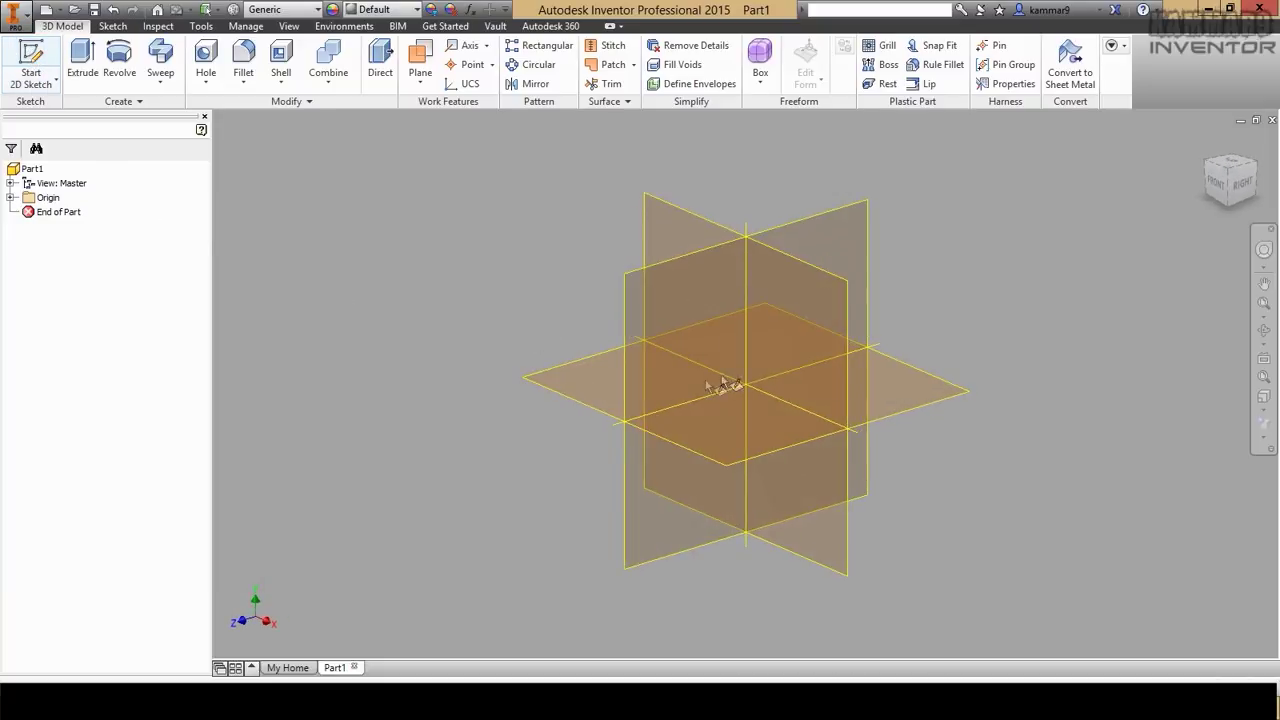
{"action": "left_click", "coordinate": [688, 222]}
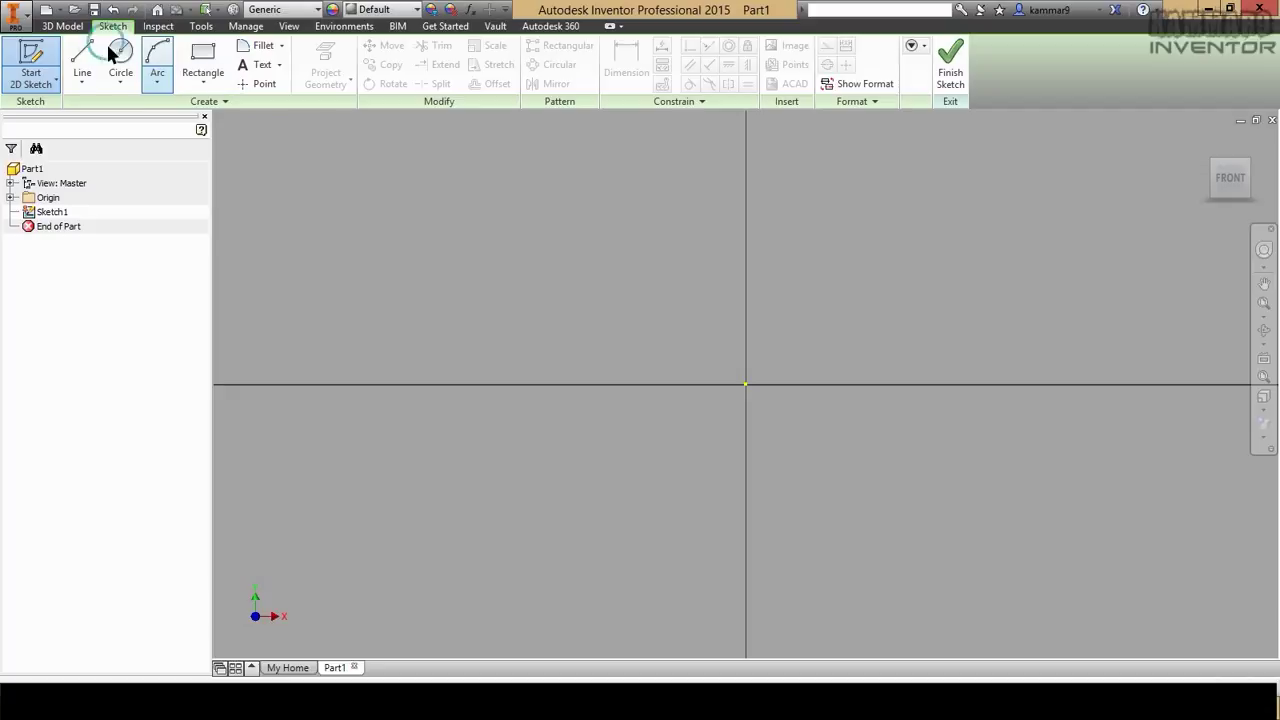
{"action": "left_click", "coordinate": [119, 57]}
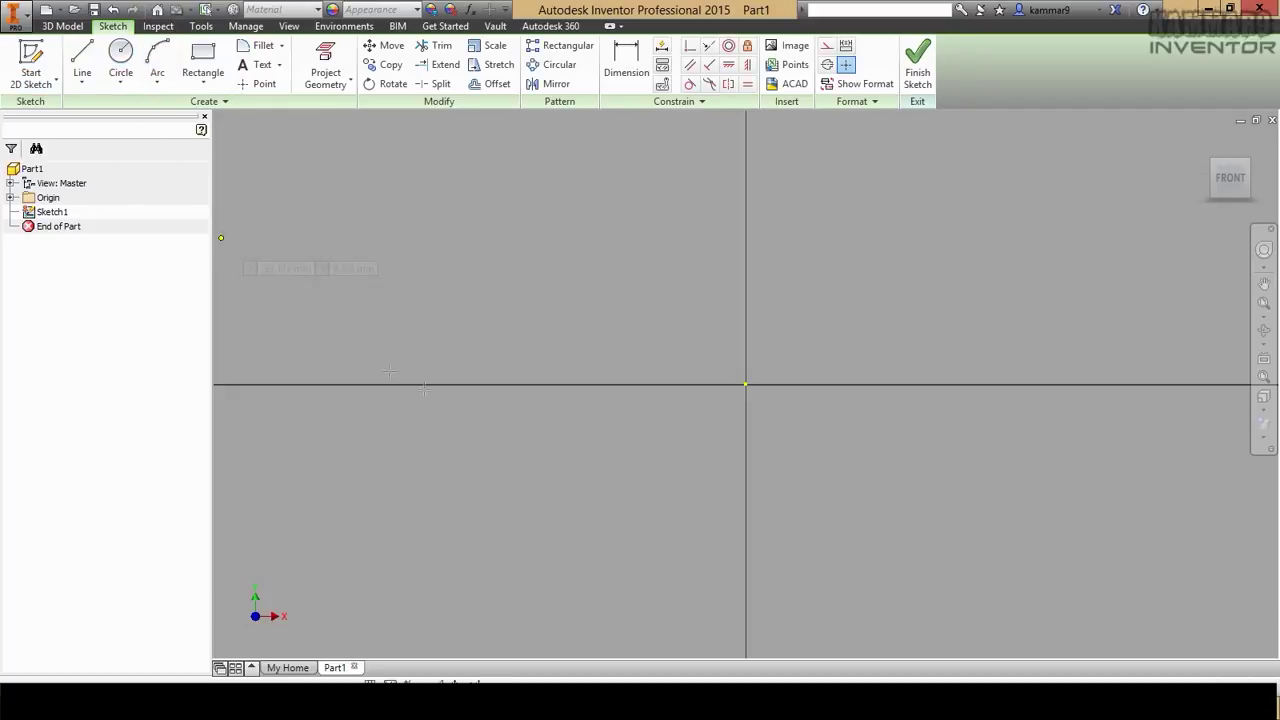
{"action": "left_click", "coordinate": [743, 384]}
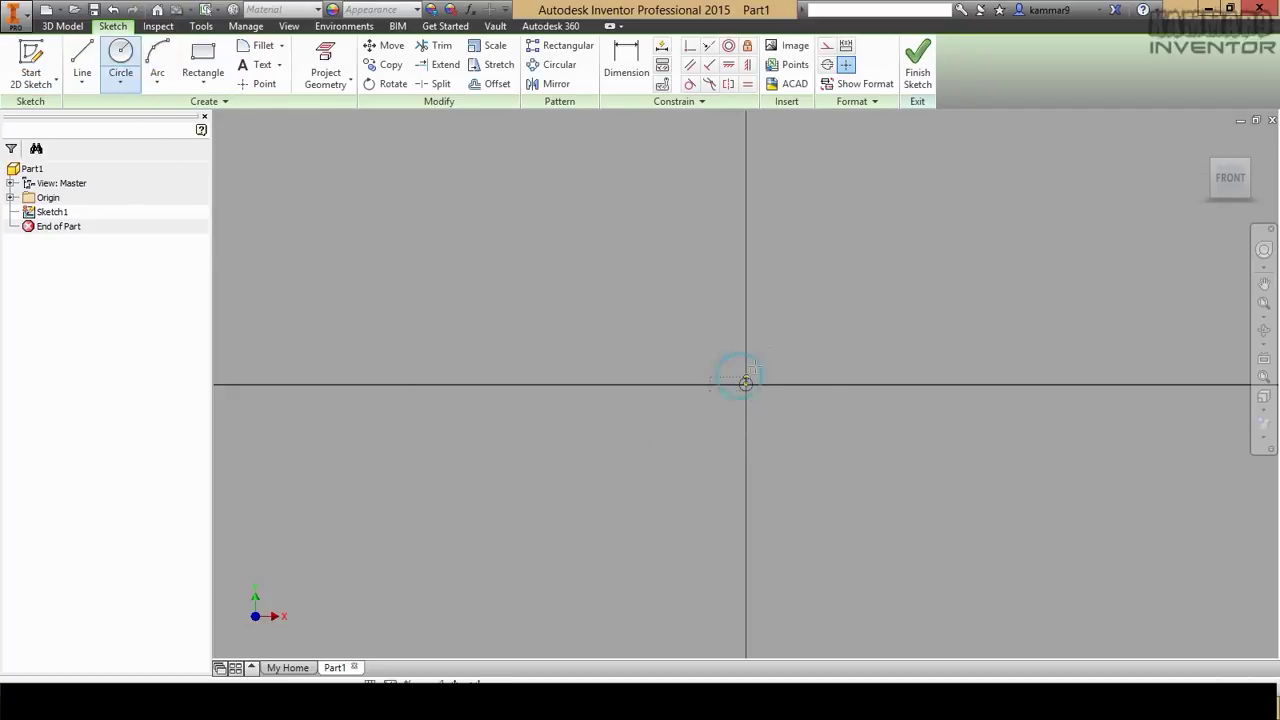
{"action": "type", "text": "20"}
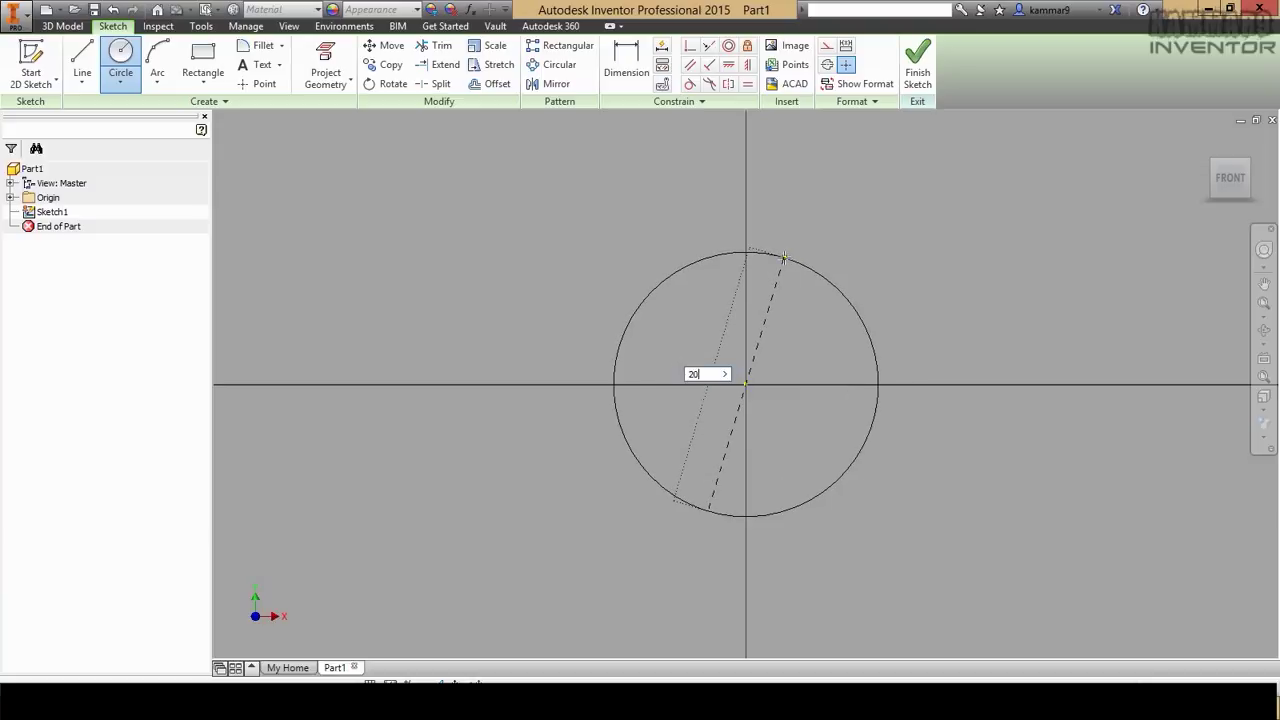
{"action": "key", "text": "Return"}
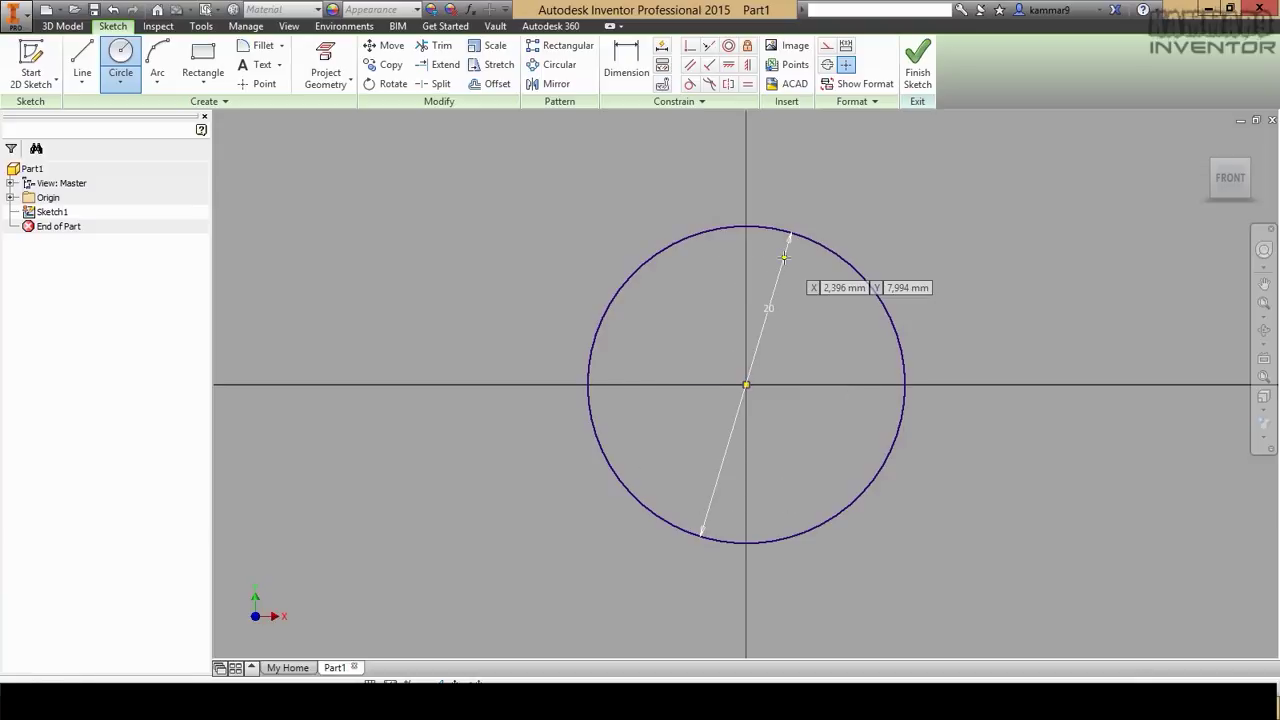
Sketch two circles about 12 mm in diameter overlapping the large circle's upper-left and lower-right edges, the upper one passing through the origin.
{"action": "left_click", "coordinate": [674, 313]}
{"action": "left_click", "coordinate": [746, 384]}
{"action": "left_click", "coordinate": [830, 459]}
{"action": "left_click", "coordinate": [886, 522]}
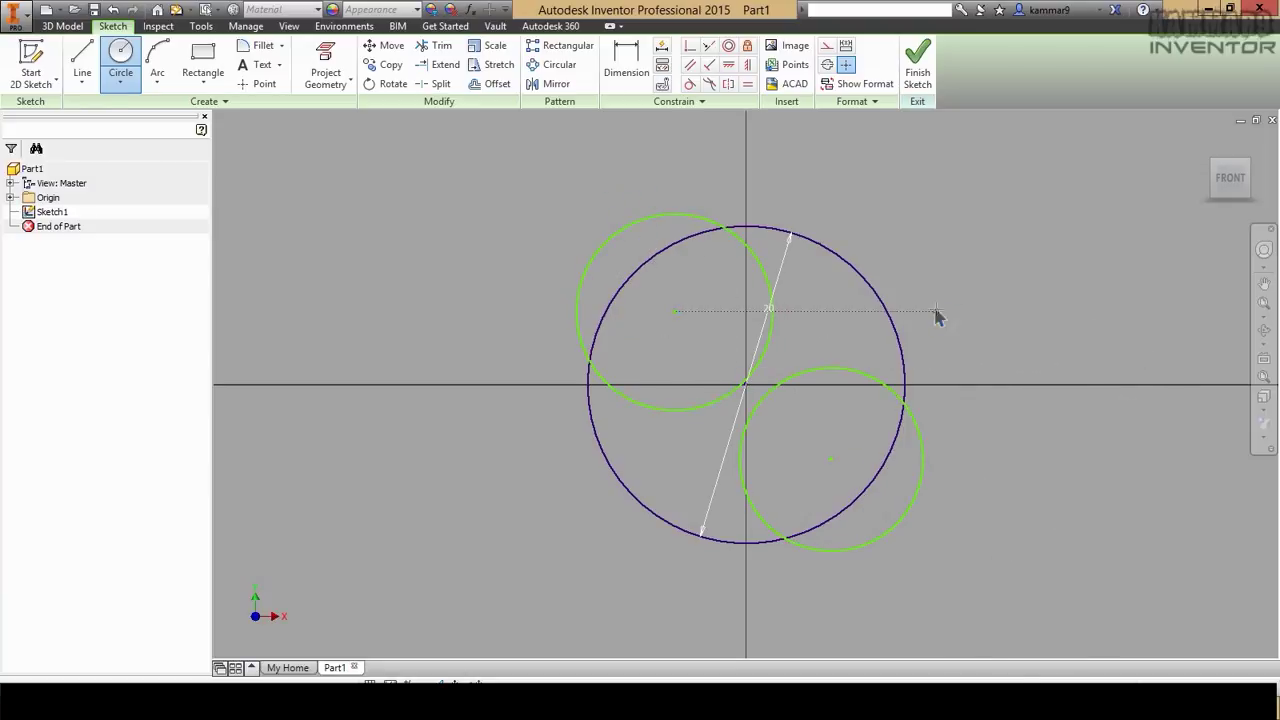
{"action": "key", "text": "Escape"}
Dimension the lower-right circle's diameter to 10 mm and the upper-left circle's diameter to 12 mm.
{"action": "key", "text": "d"}
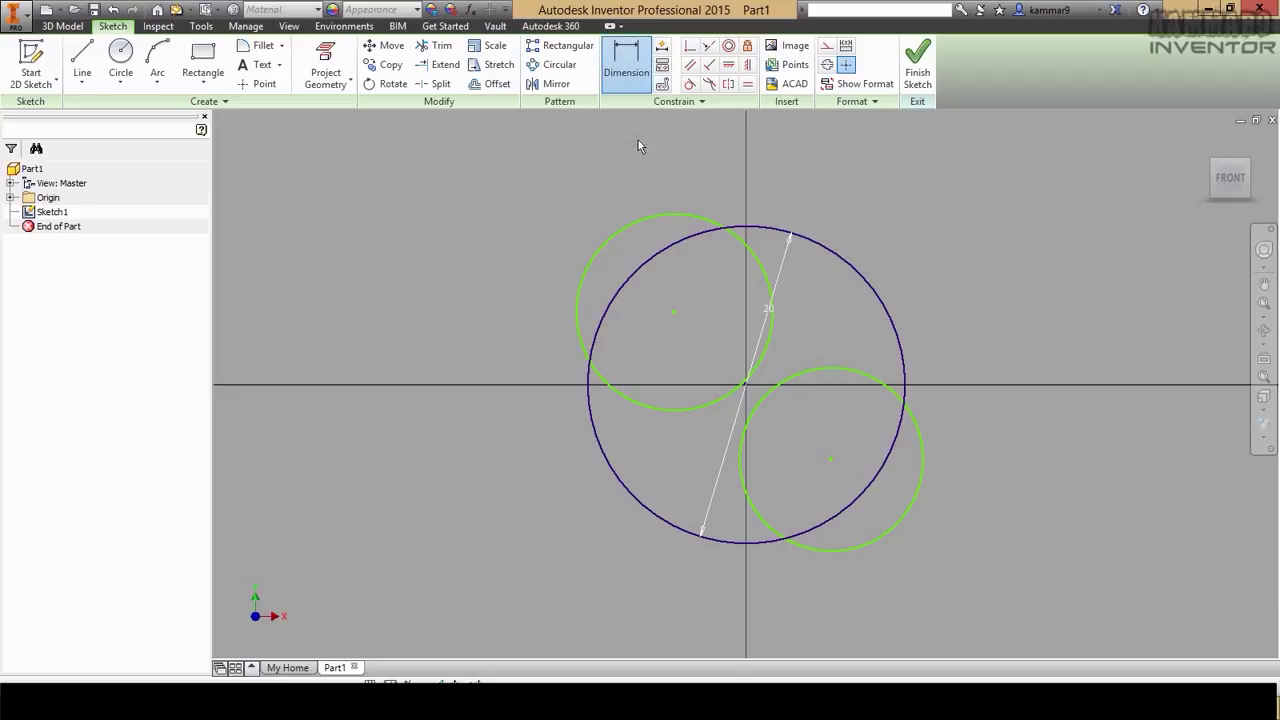
{"action": "left_click", "coordinate": [889, 389]}
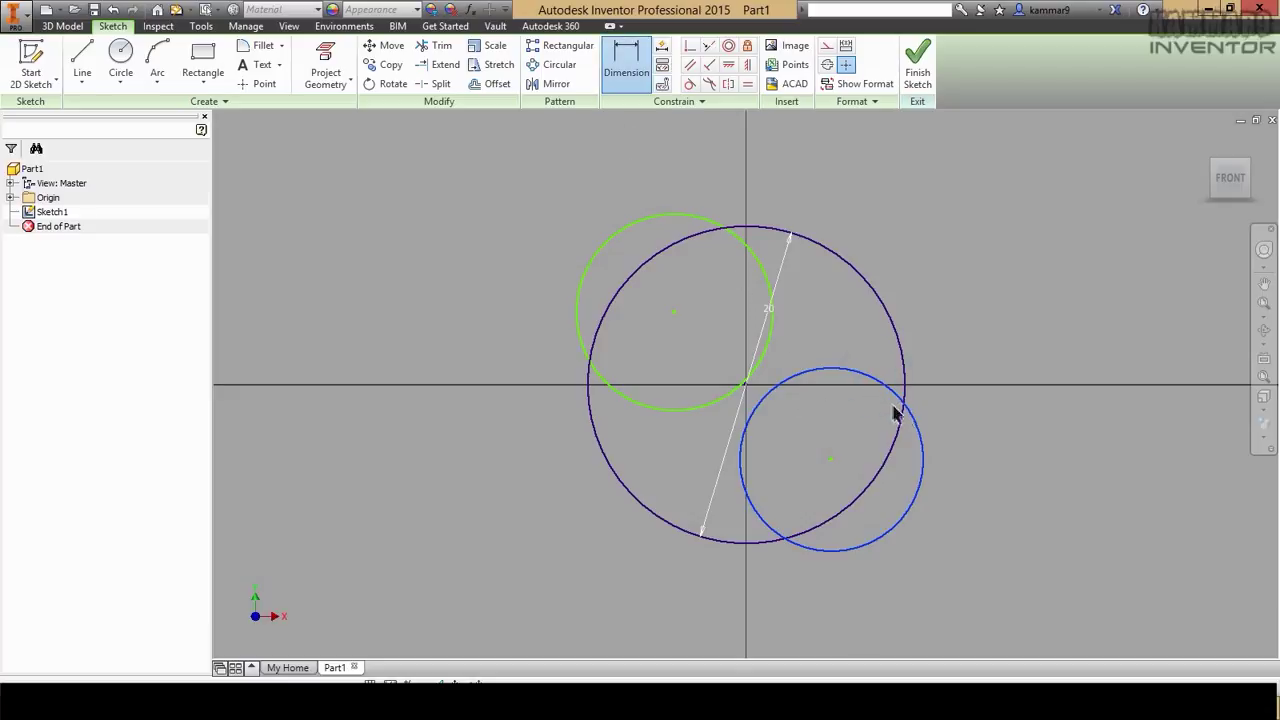
{"action": "left_click", "coordinate": [959, 404]}
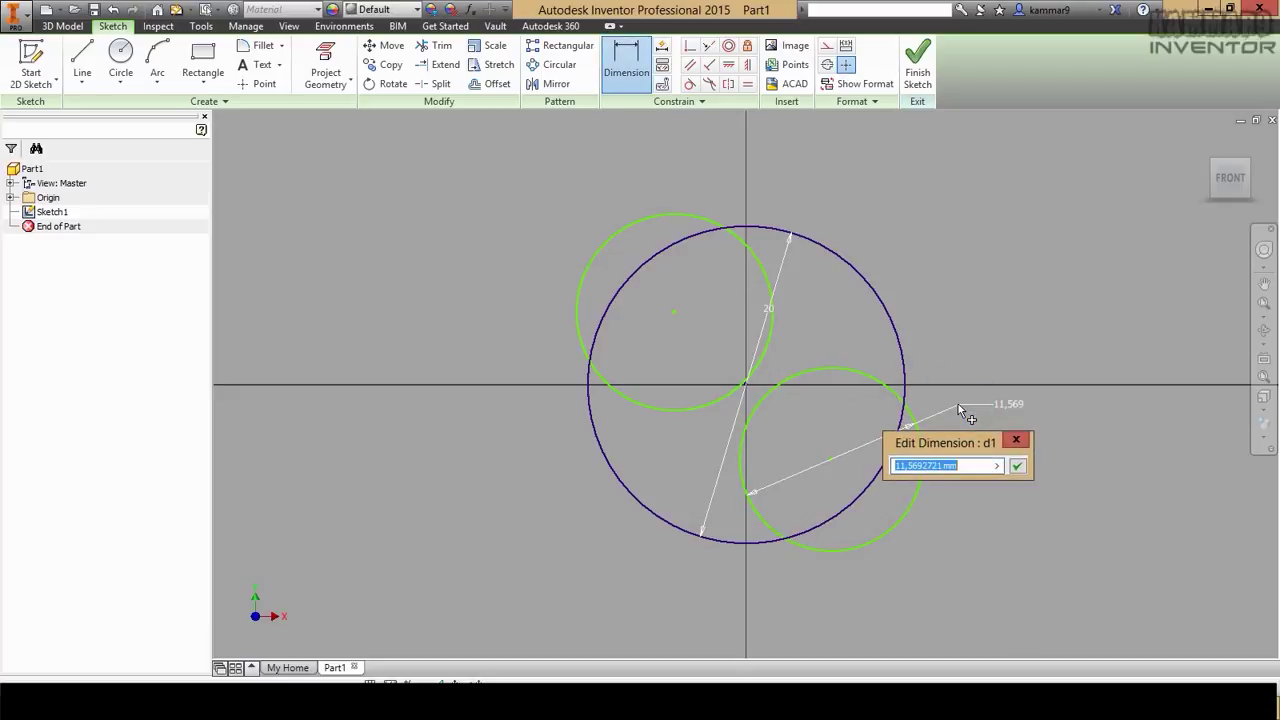
{"action": "type", "text": "10"}
{"action": "key", "text": "Return"}
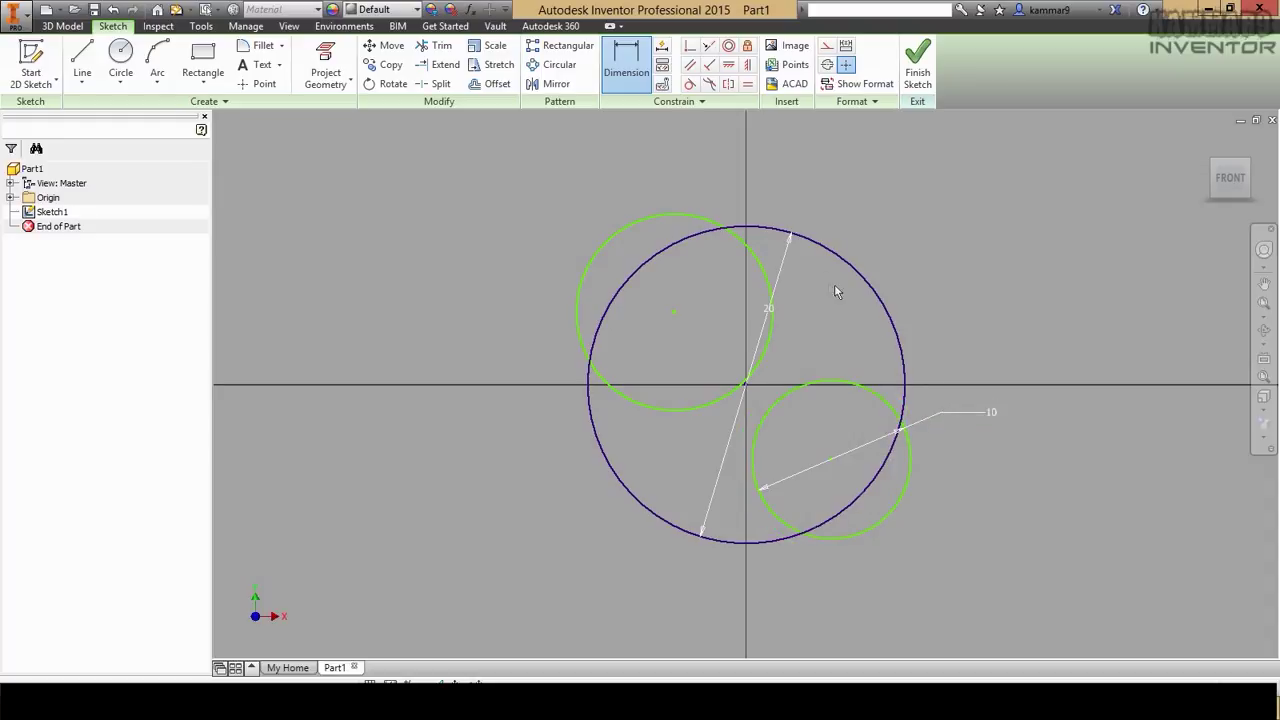
{"action": "left_click", "coordinate": [753, 250]}
{"action": "left_click", "coordinate": [767, 175]}
{"action": "type", "text": "12"}
{"action": "key", "text": "Return"}
Locate the 10 mm circle's centre 7 mm vertically and 5 mm horizontally from the large circle's centre.
{"action": "left_click", "coordinate": [830, 381]}
{"action": "left_click", "coordinate": [903, 345]}
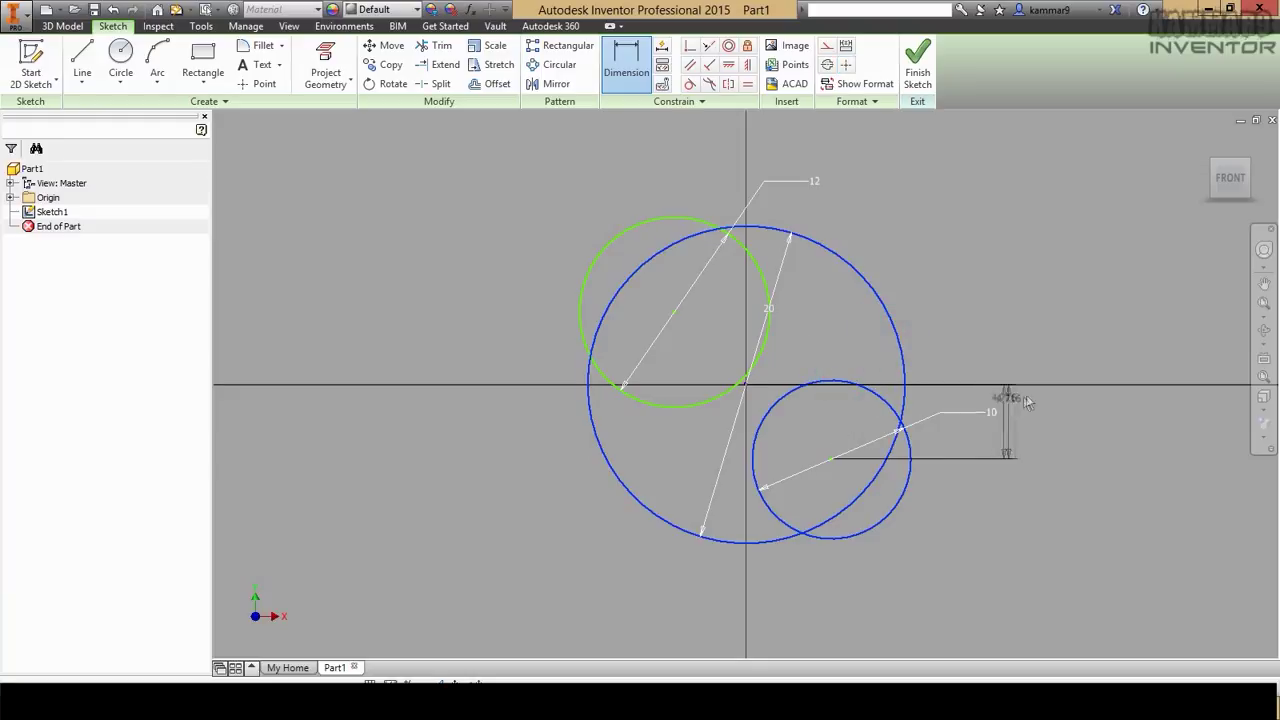
{"action": "left_click", "coordinate": [1052, 432]}
{"action": "type", "text": "7"}
{"action": "key", "text": "Return"}
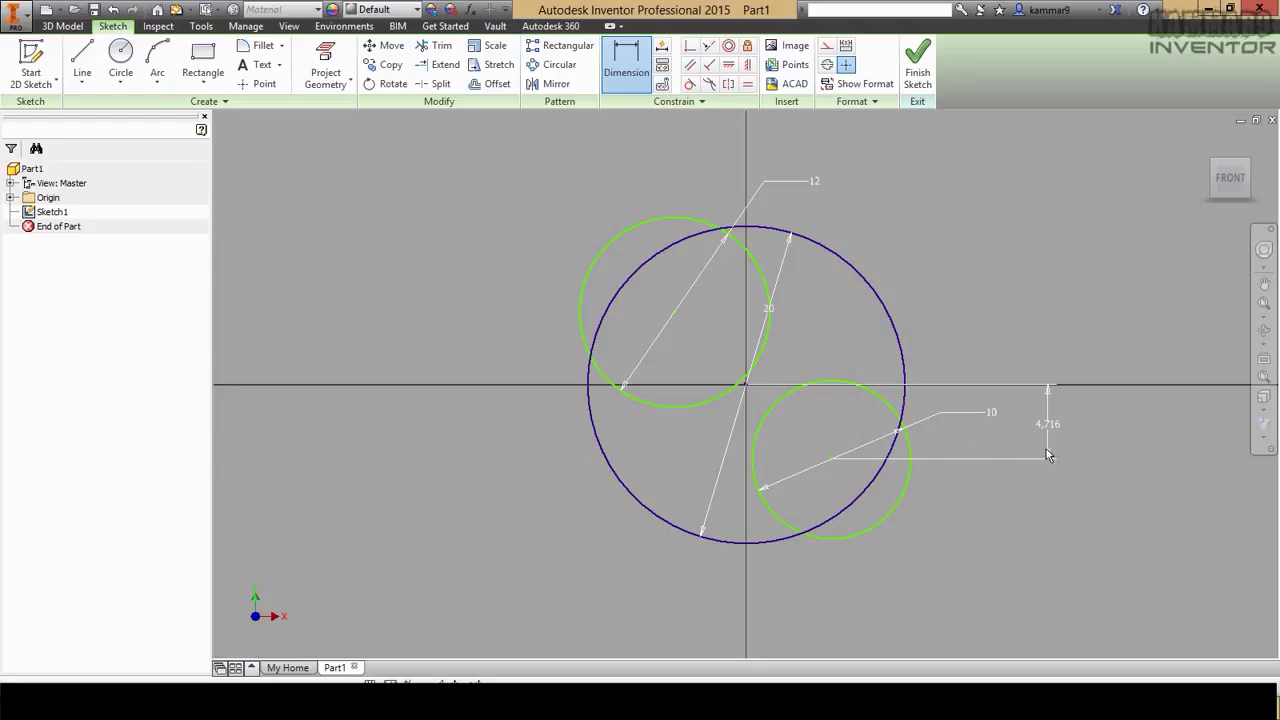
{"action": "left_click", "coordinate": [909, 490]}
{"action": "left_click", "coordinate": [903, 381]}
{"action": "left_click", "coordinate": [786, 620]}
{"action": "type", "text": "5"}
{"action": "key", "text": "Return"}
Locate the 12 mm circle's centre 5 mm horizontally and 5 mm vertically from the large circle's centre.
{"action": "left_click", "coordinate": [749, 253]}
{"action": "left_click", "coordinate": [777, 238]}
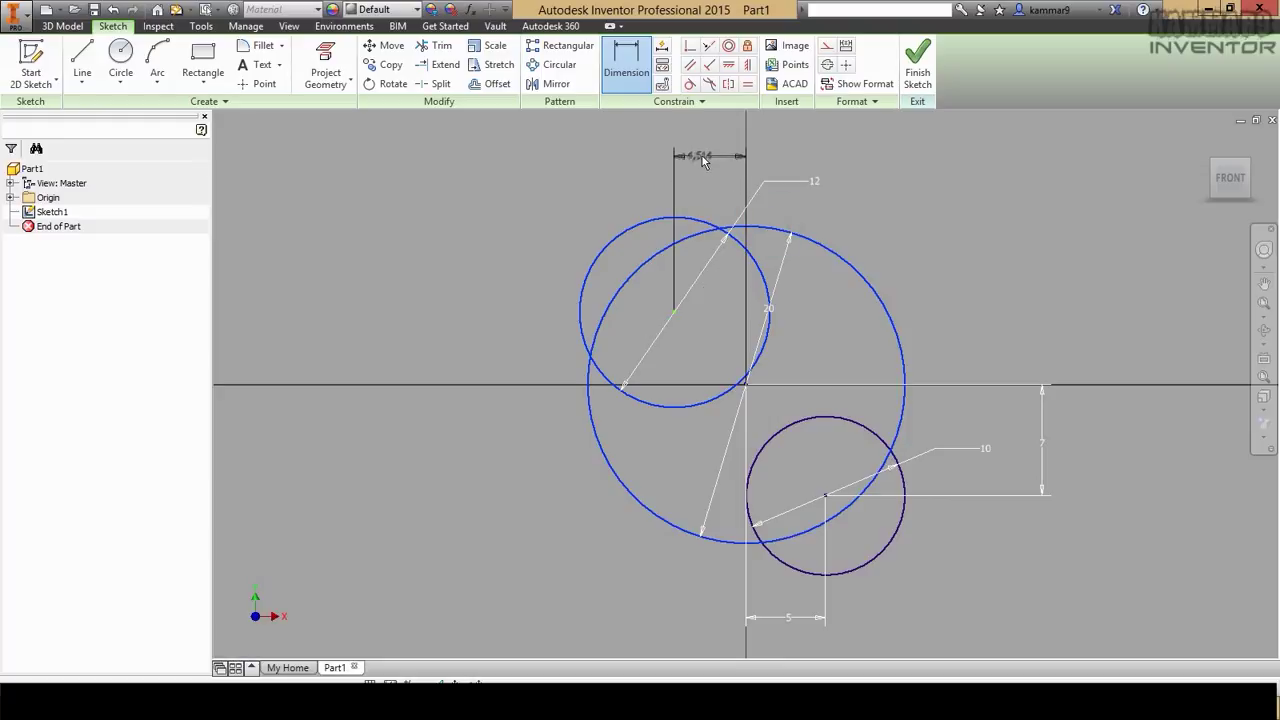
{"action": "left_click", "coordinate": [703, 158]}
{"action": "type", "text": "5"}
{"action": "key", "text": "Return"}
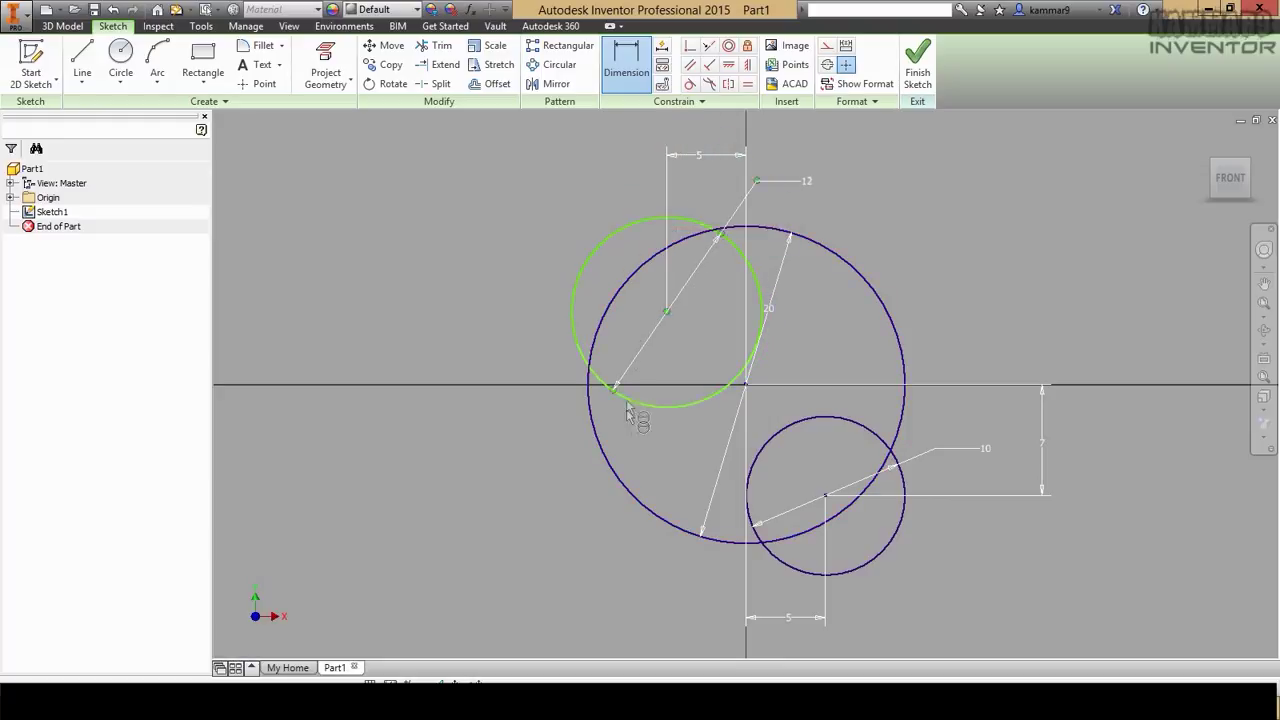
{"action": "left_click", "coordinate": [684, 406]}
{"action": "left_click", "coordinate": [599, 443]}
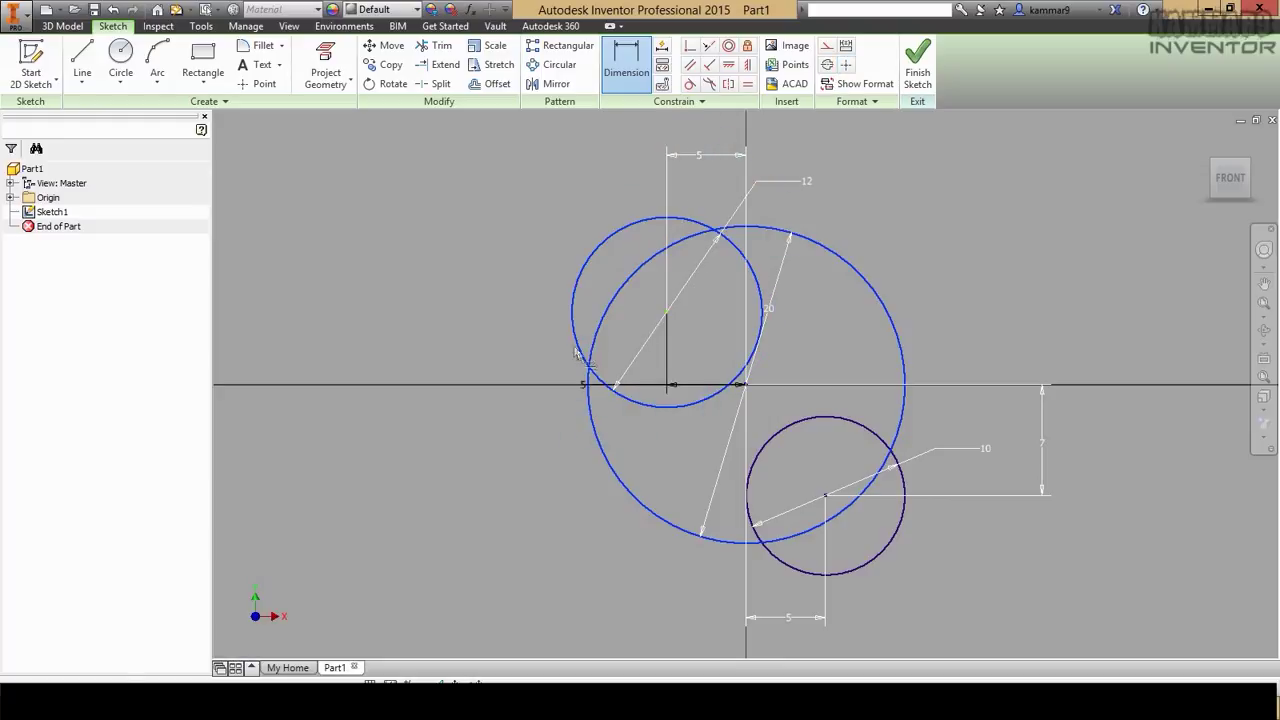
{"action": "left_click", "coordinate": [491, 356]}
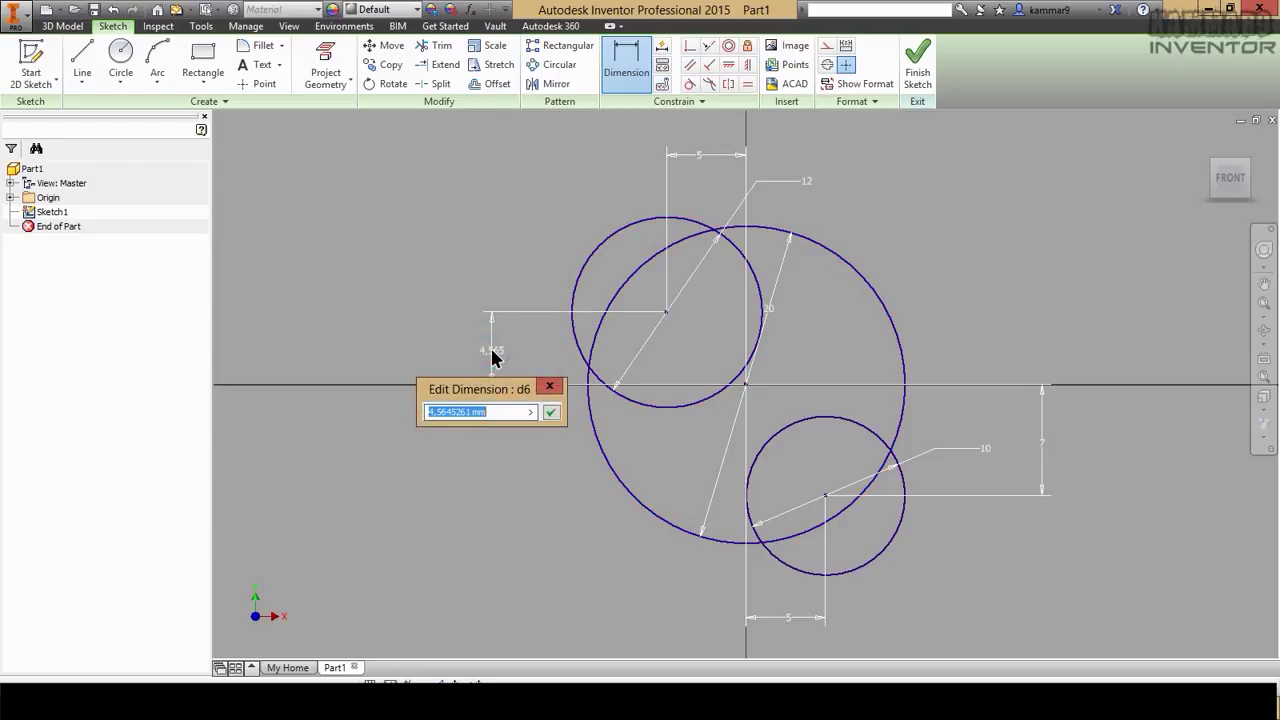
{"action": "type", "text": "5"}
{"action": "key", "text": "Return"}
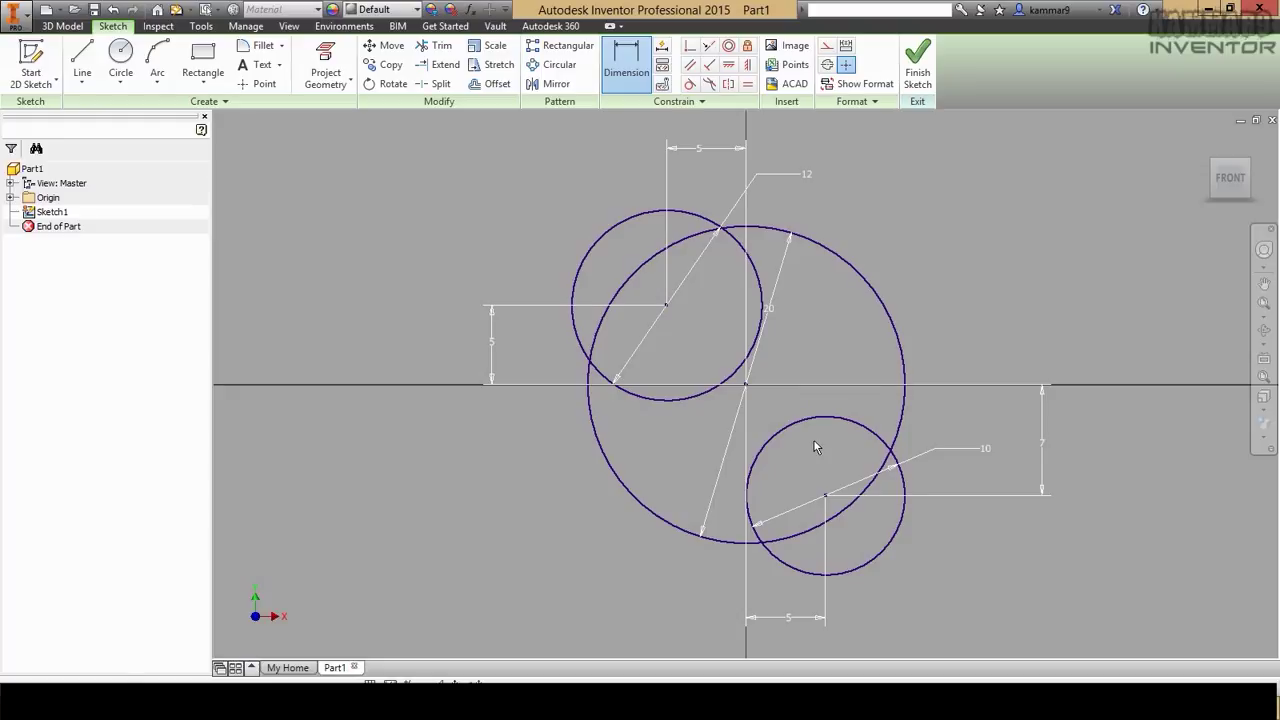
Trim the small circles' outer arcs and the large circle's arcs inside them to form two flute cutouts, and finish the sketch.
{"action": "left_click", "coordinate": [437, 46]}
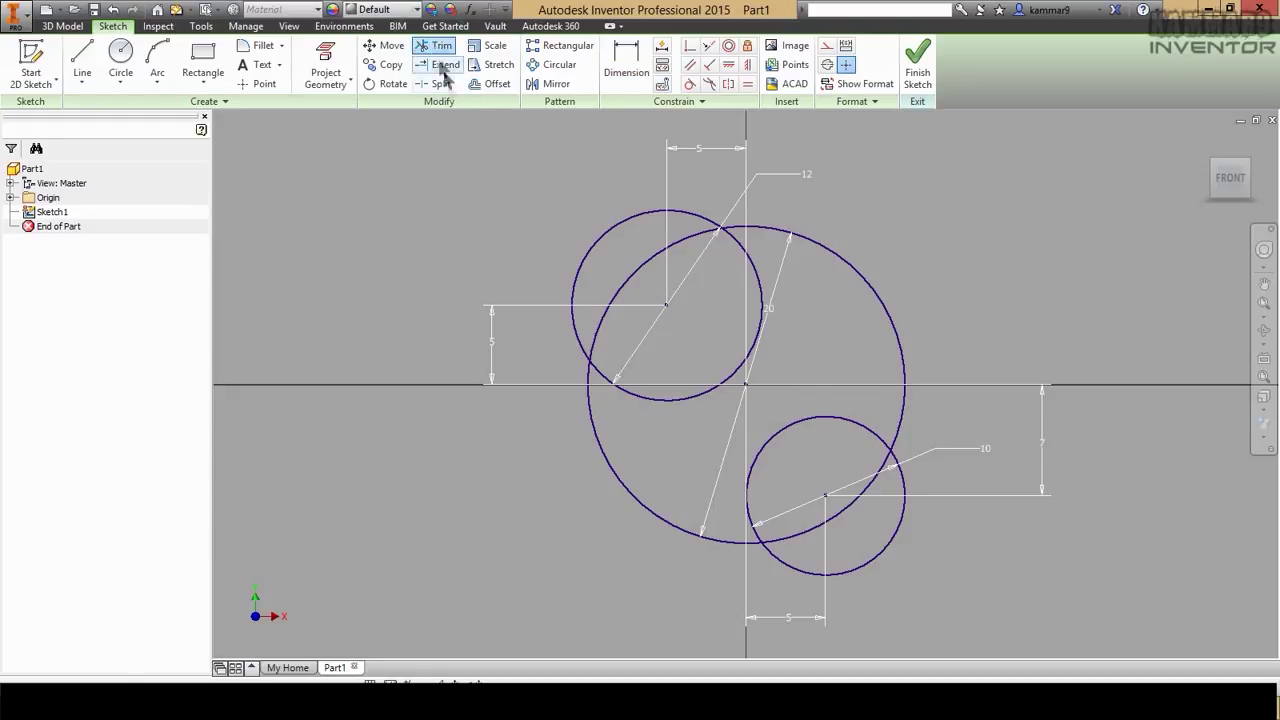
{"action": "left_click", "coordinate": [610, 226]}
{"action": "left_click", "coordinate": [645, 275]}
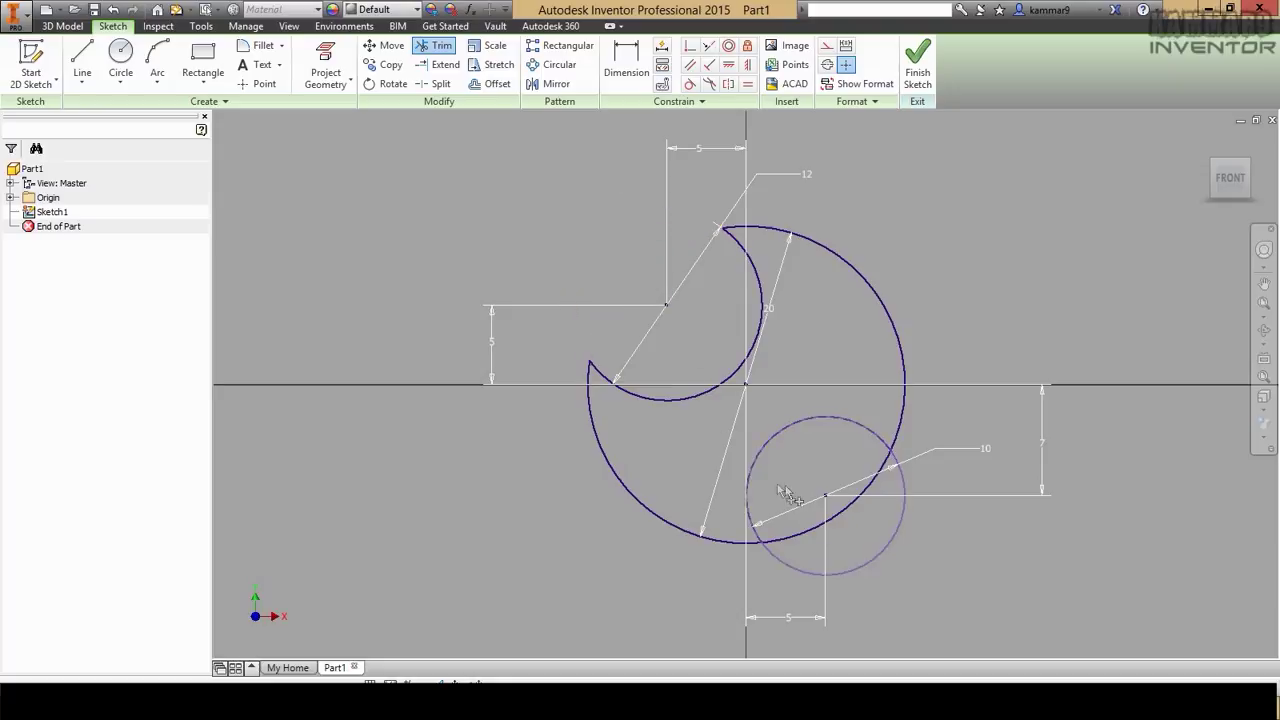
{"action": "left_click", "coordinate": [876, 566]}
{"action": "left_click", "coordinate": [851, 523]}
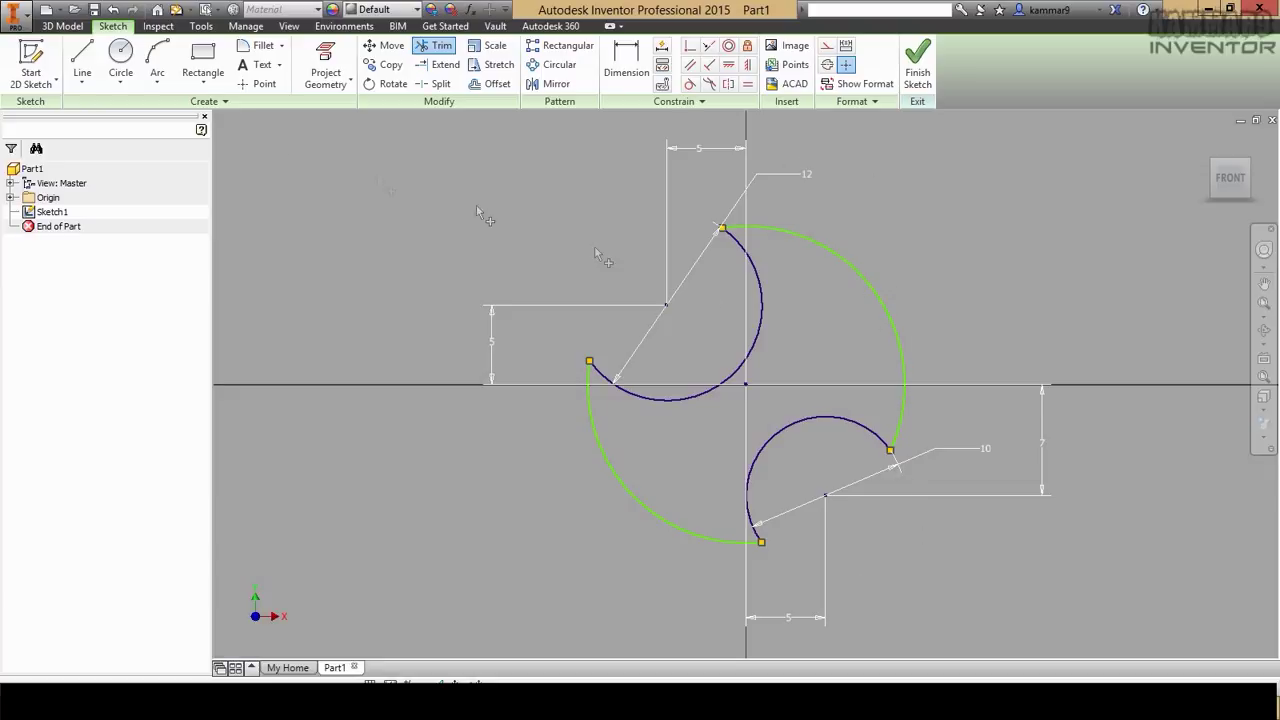
{"action": "left_click", "coordinate": [62, 26]}
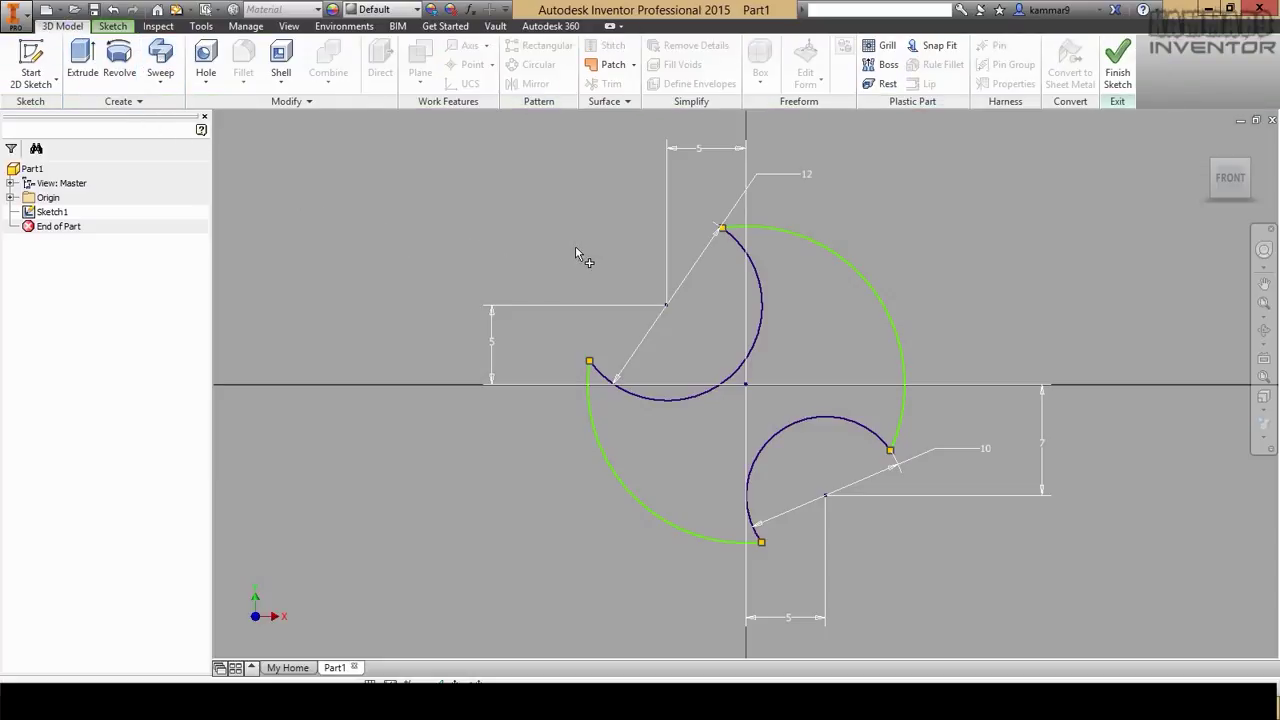
{"action": "left_click", "coordinate": [717, 233]}
{"action": "left_click", "coordinate": [1114, 62]}
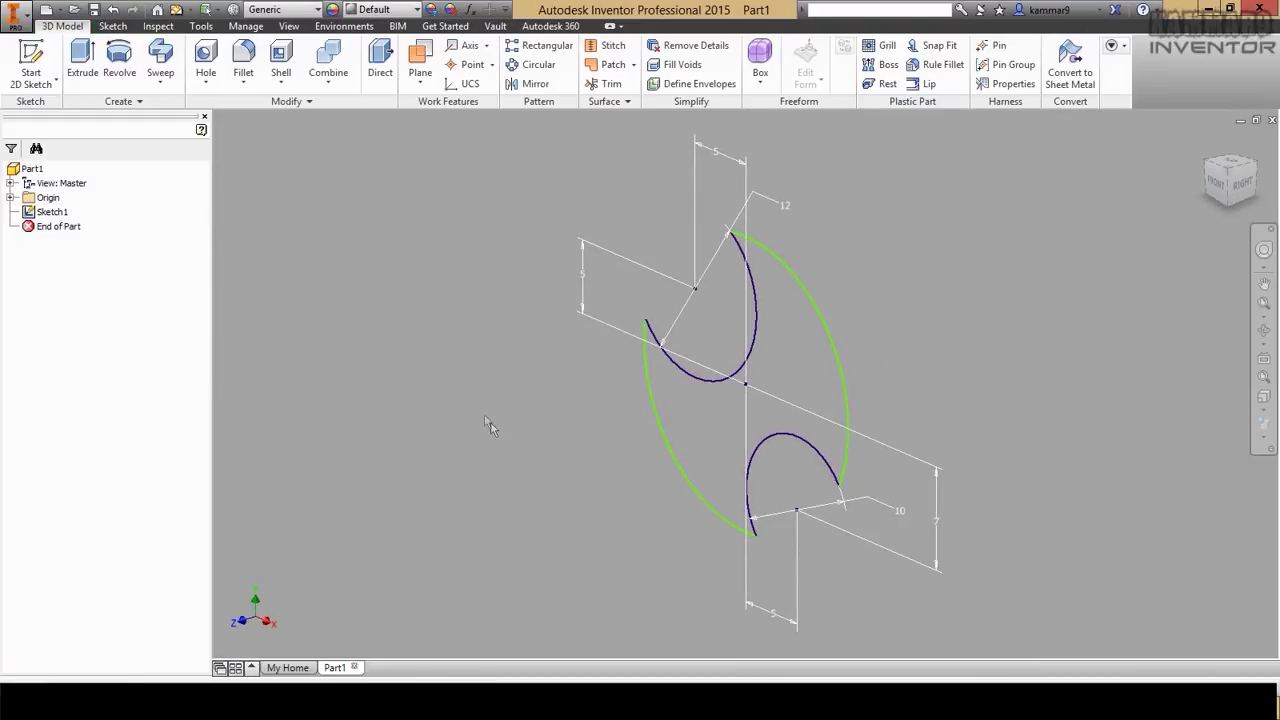
Start a sketch on the XZ plane and draw a 100 mm line from the origin along the Z axis in the negative direction.
{"action": "left_click", "coordinate": [10, 197]}
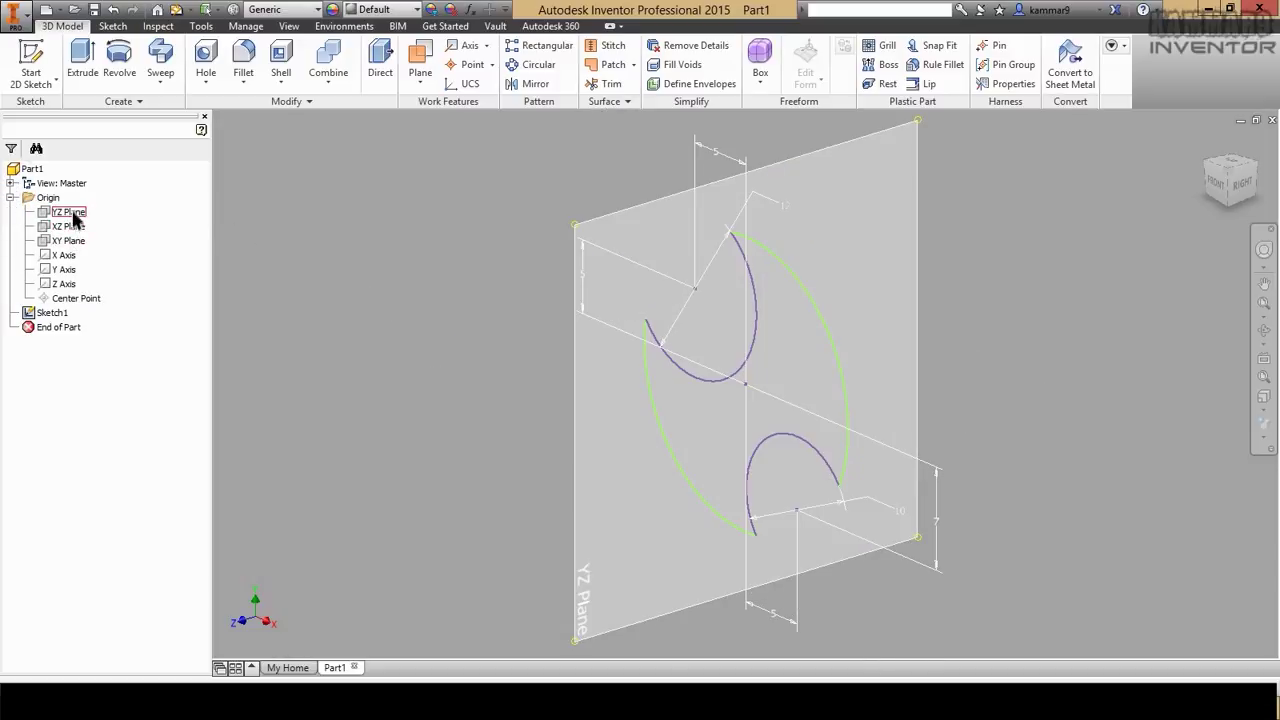
{"action": "left_click", "coordinate": [62, 229]}
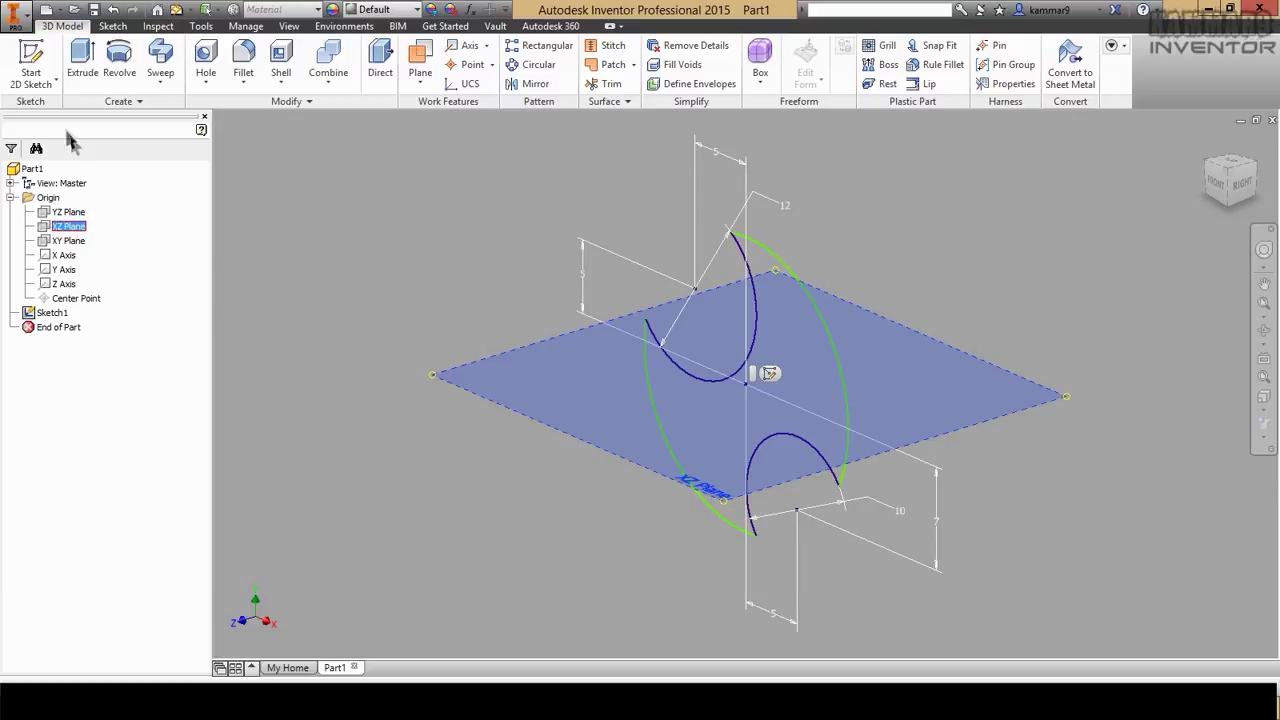
{"action": "left_click", "coordinate": [32, 58]}
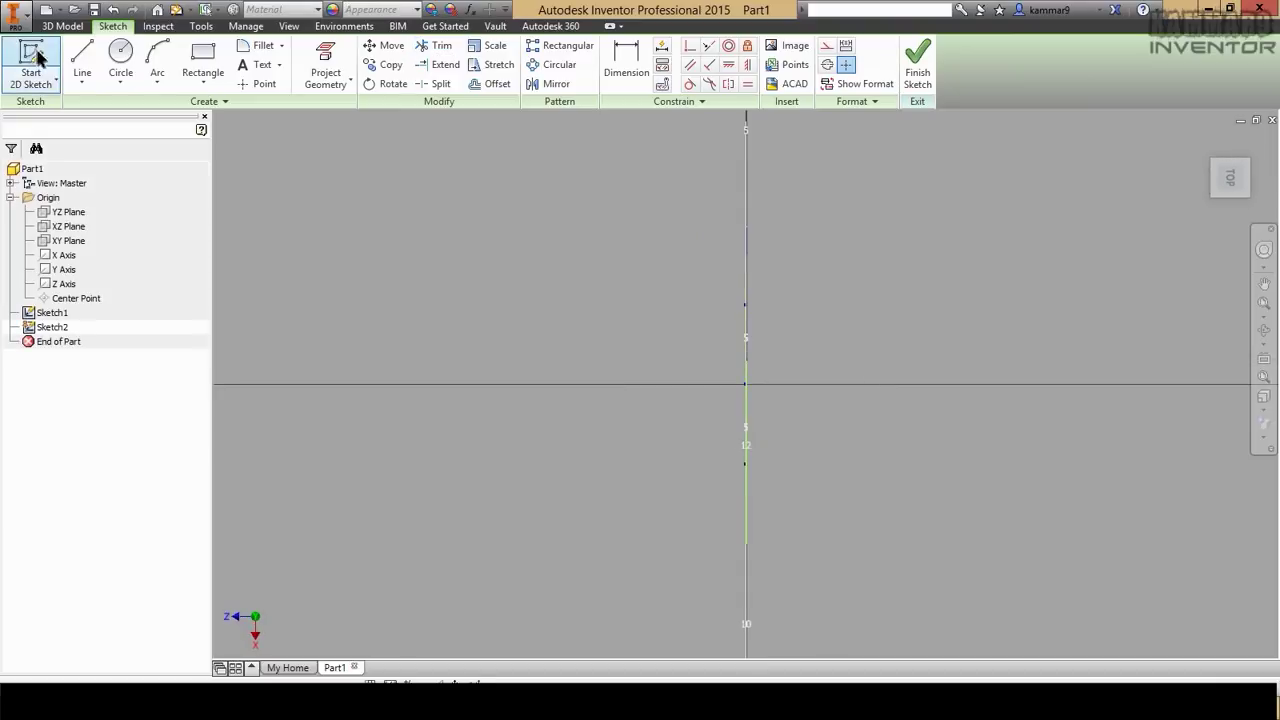
{"action": "left_click", "coordinate": [82, 60]}
{"action": "left_click", "coordinate": [745, 384]}
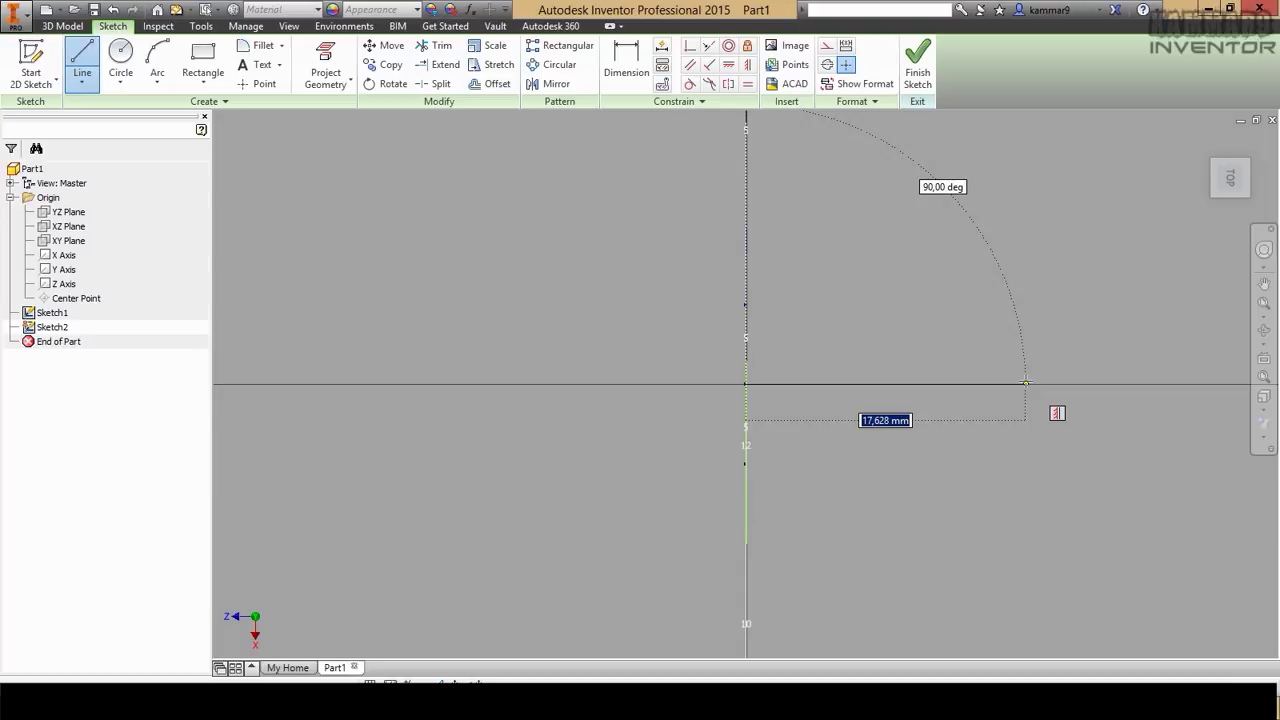
{"action": "key", "text": "Return"}
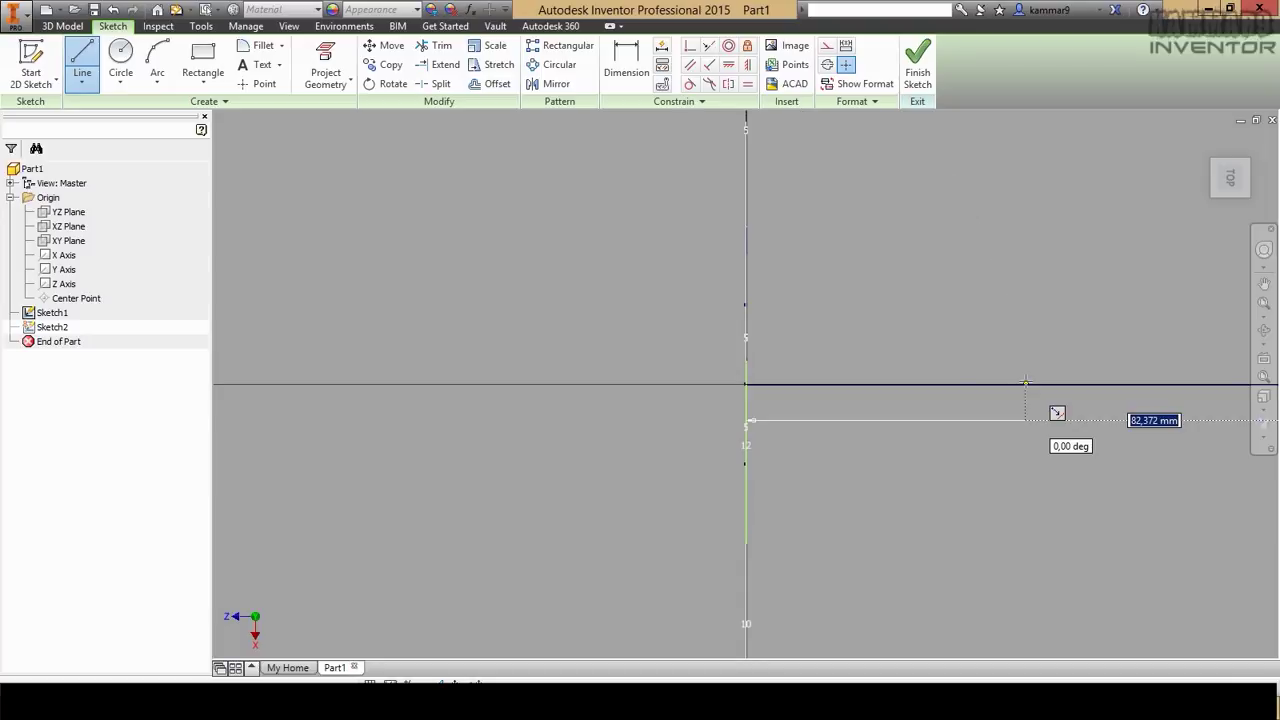
{"action": "scroll", "coordinate": [630, 468], "scroll_direction": "down", "scroll_amount": 5}
{"action": "scroll", "coordinate": [630, 468], "scroll_direction": "up", "scroll_amount": 3}
{"action": "scroll", "coordinate": [463, 319], "scroll_direction": "down", "scroll_amount": 5}
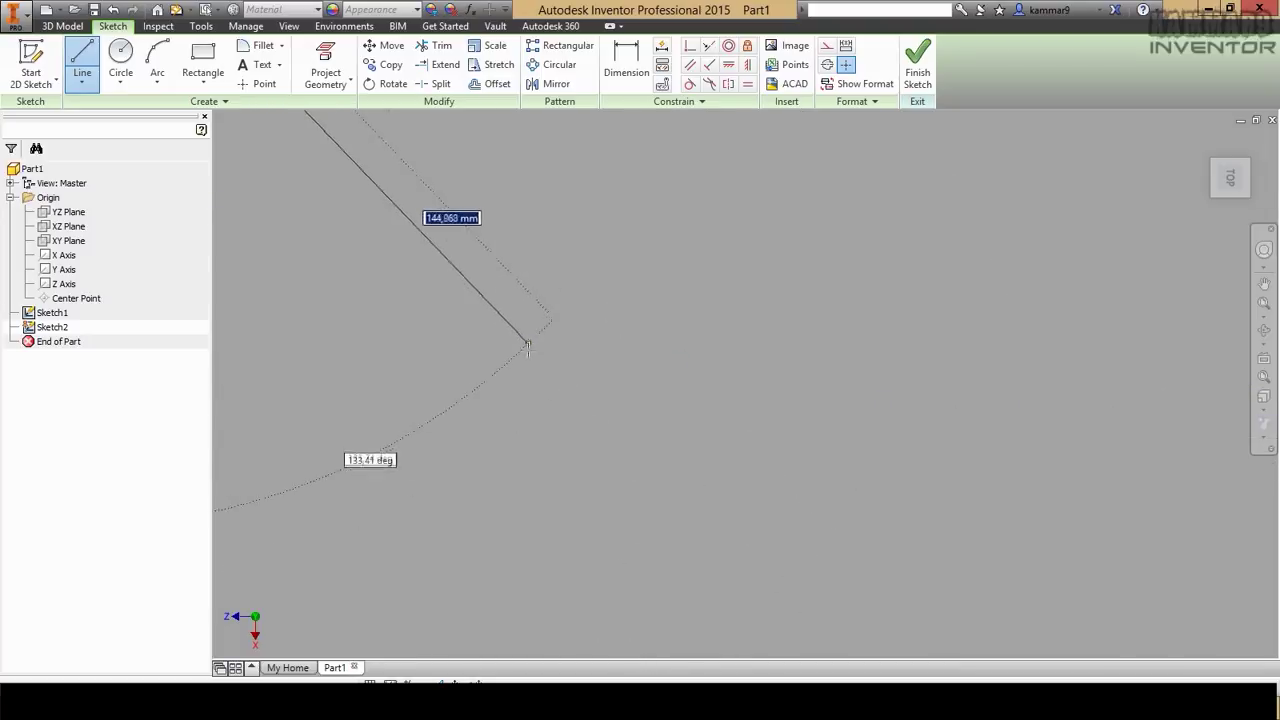
{"action": "scroll", "coordinate": [464, 320], "scroll_direction": "up", "scroll_amount": 5}
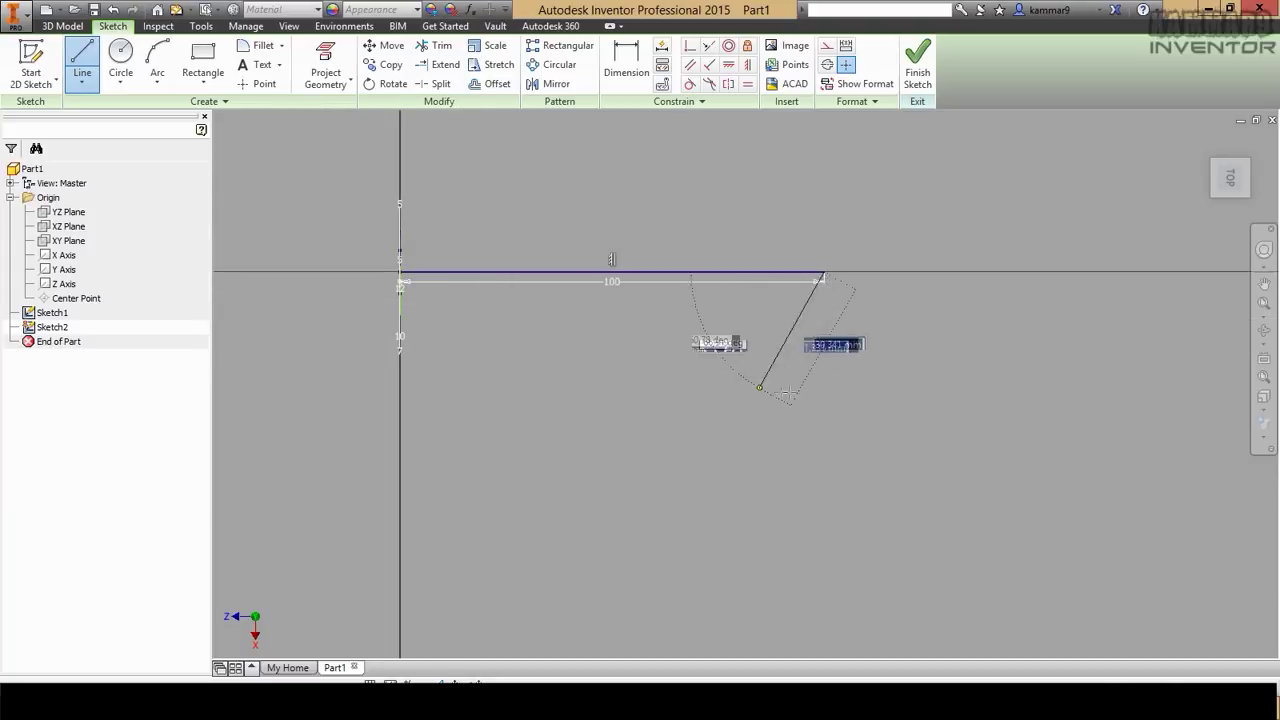
End the line command and finish the sketch of the 100 mm path line.
{"action": "key", "text": "Escape"}
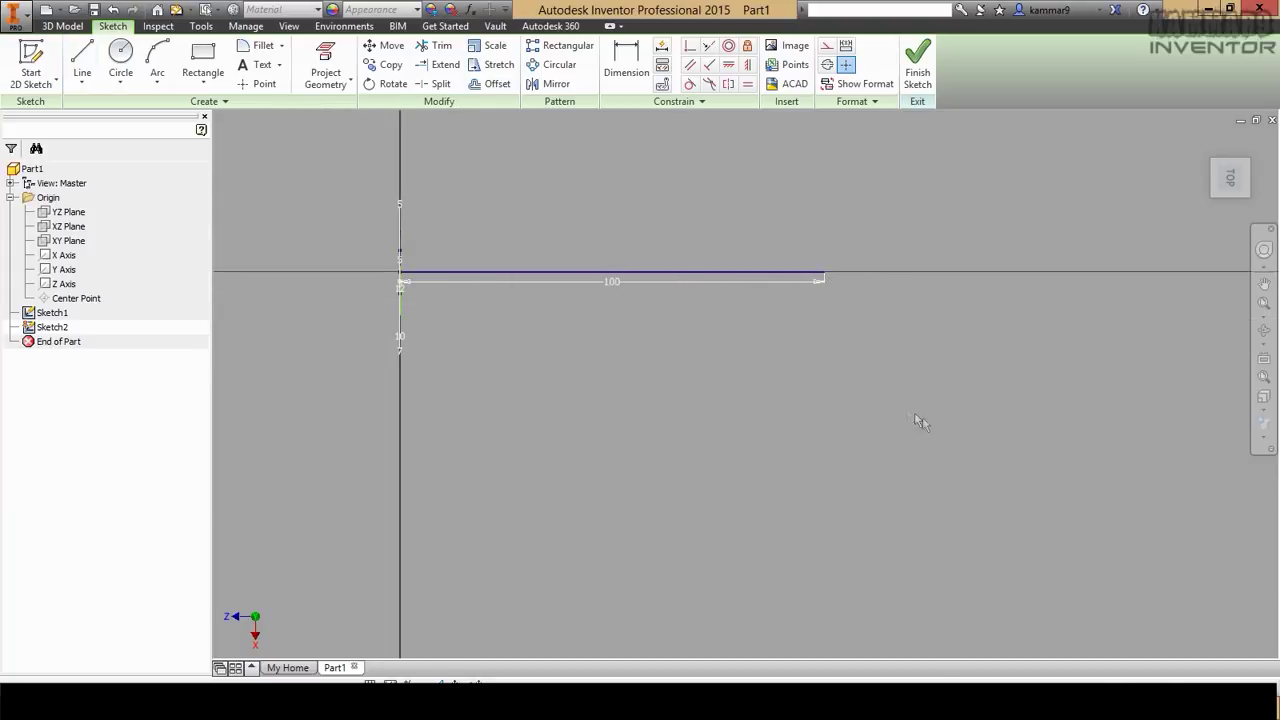
{"action": "scroll", "coordinate": [796, 365], "scroll_direction": "down", "scroll_amount": 2}
{"action": "middle_click_drag", "start_coordinate": [677, 362], "coordinate": [688, 402]}
{"action": "mouse_move", "coordinate": [646, 458]}
{"action": "middle_mouse_down", "text": "shift"}
{"action": "mouse_move", "coordinate": [669, 360]}
{"action": "mouse_move", "coordinate": [766, 420]}
{"action": "mouse_move", "coordinate": [763, 391]}
{"action": "mouse_move", "coordinate": [741, 391]}
{"action": "mouse_move", "coordinate": [791, 366]}
{"action": "mouse_move", "coordinate": [691, 380]}
{"action": "mouse_move", "coordinate": [713, 395]}
{"action": "middle_mouse_up", "text": "shift"}
{"action": "scroll", "coordinate": [640, 292], "scroll_direction": "up", "scroll_amount": 3}
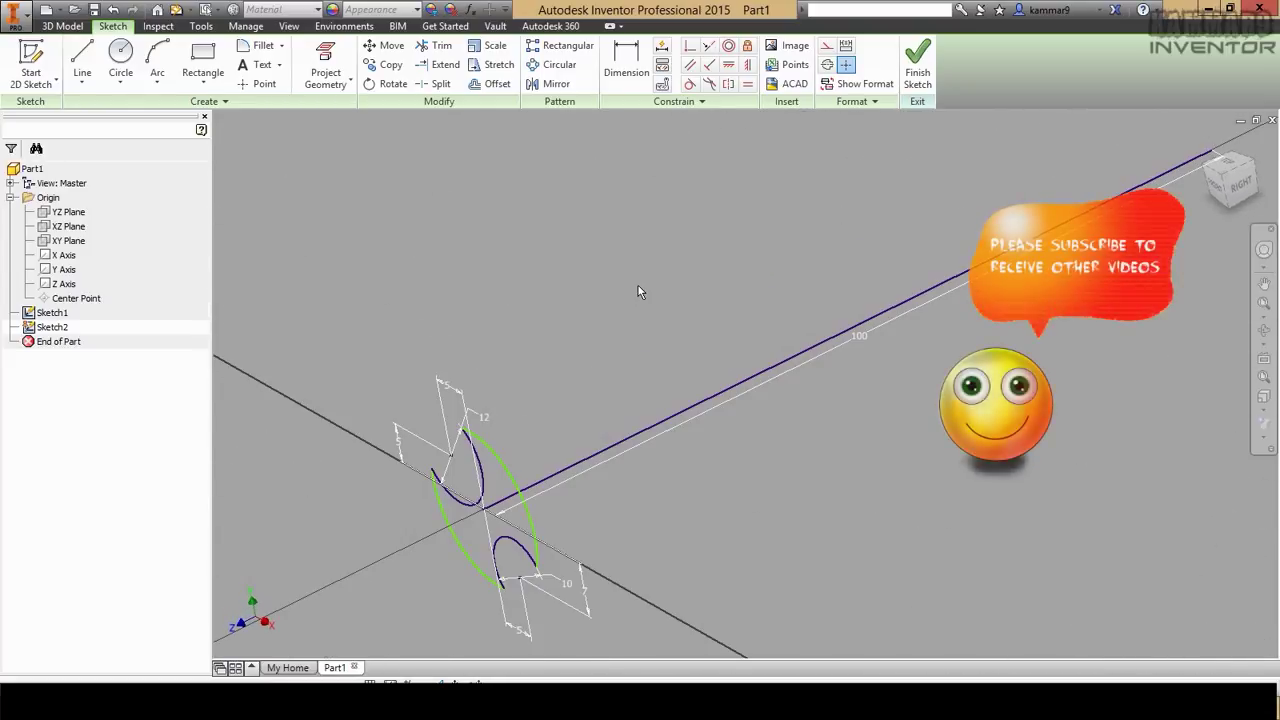
{"action": "middle_click_drag", "start_coordinate": [640, 357], "coordinate": [686, 337]}
{"action": "left_click", "coordinate": [920, 75]}
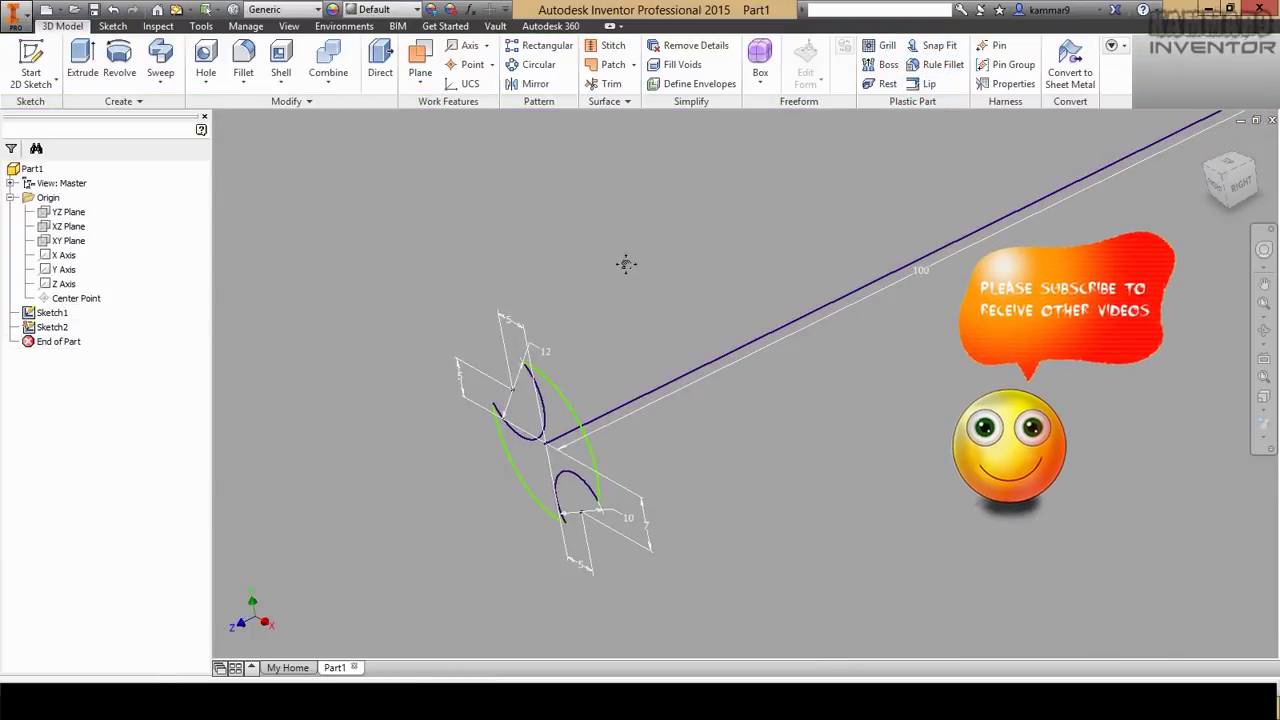
{"action": "scroll", "coordinate": [740, 280], "scroll_direction": "down", "scroll_amount": 3}
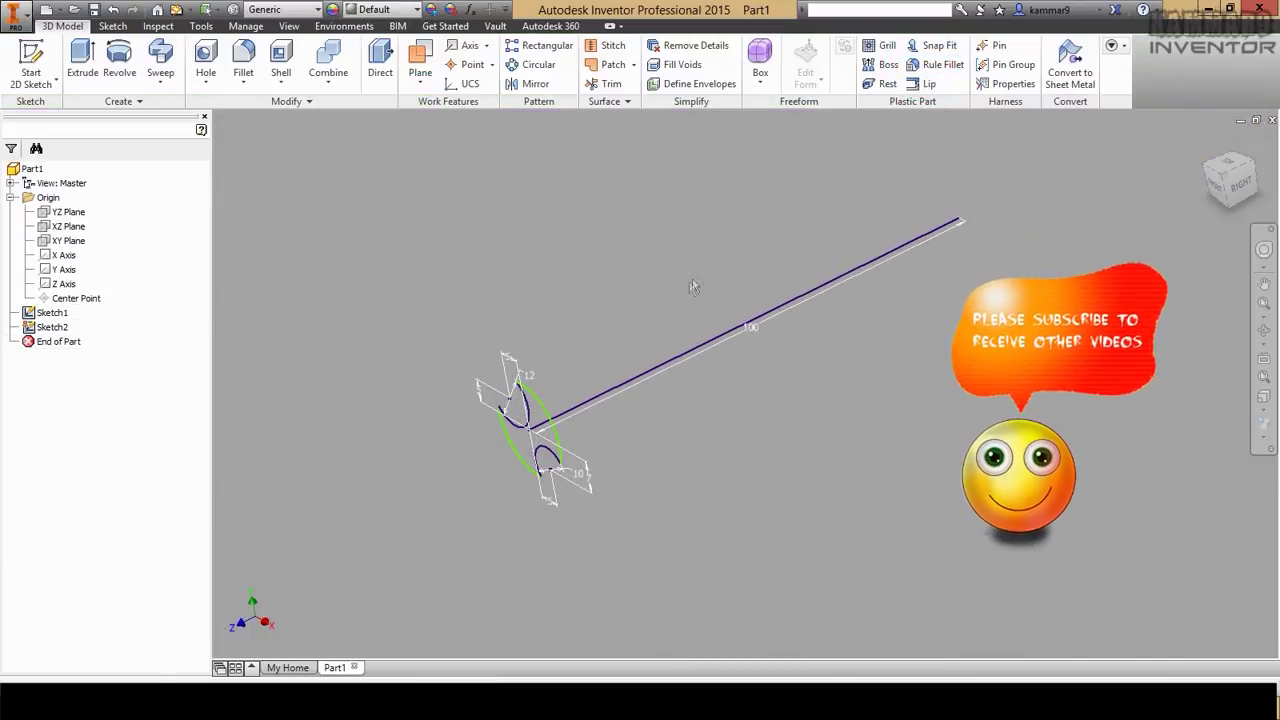
Sweep the fluted profile along the 100 mm path line as a solid with a 360-degree twist.
{"action": "left_click", "coordinate": [162, 62]}
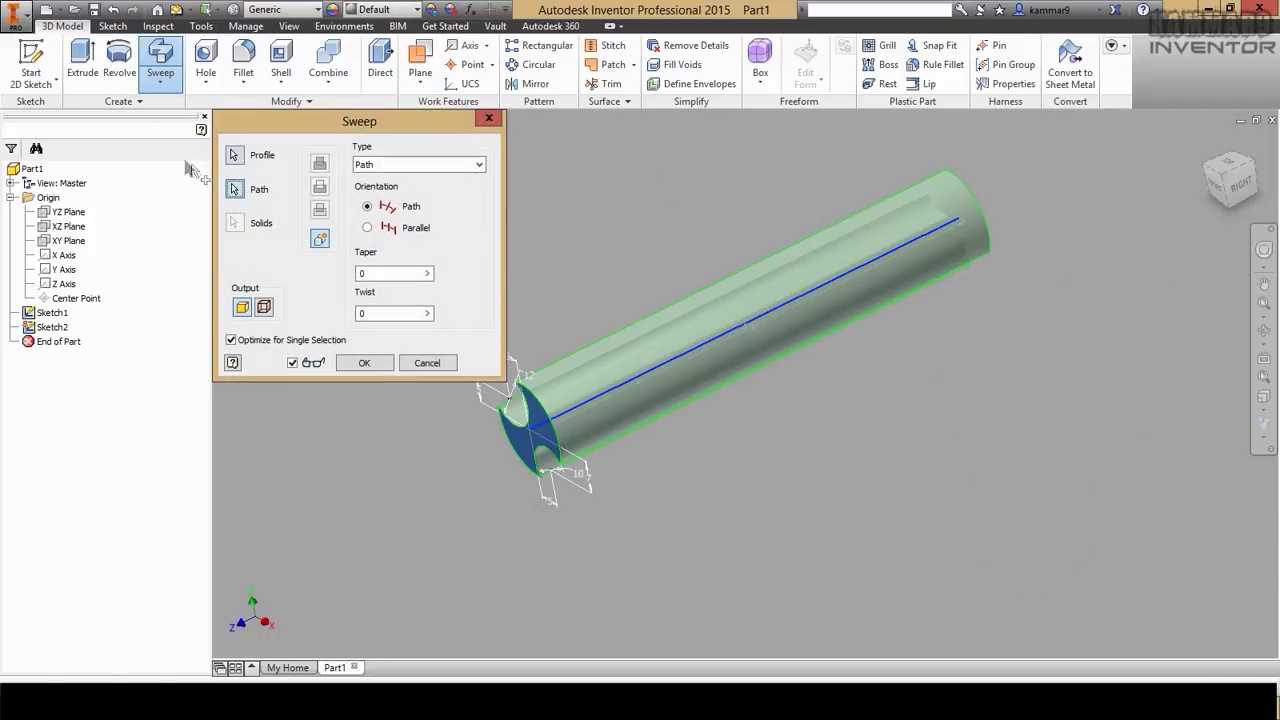
{"action": "scroll", "coordinate": [497, 462], "scroll_direction": "up", "scroll_amount": 3}
{"action": "scroll", "coordinate": [667, 423], "scroll_direction": "down", "scroll_amount": 3}
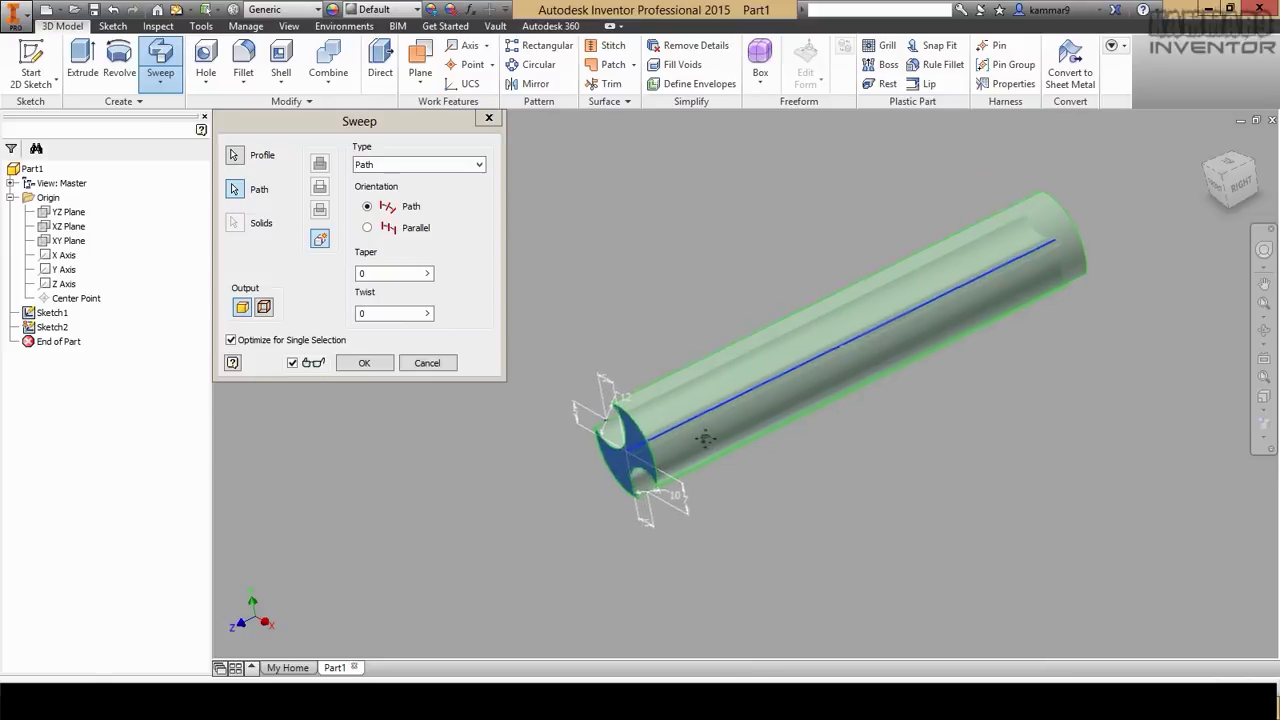
{"action": "middle_click_drag", "start_coordinate": [762, 443], "coordinate": [788, 455], "text": "shift"}
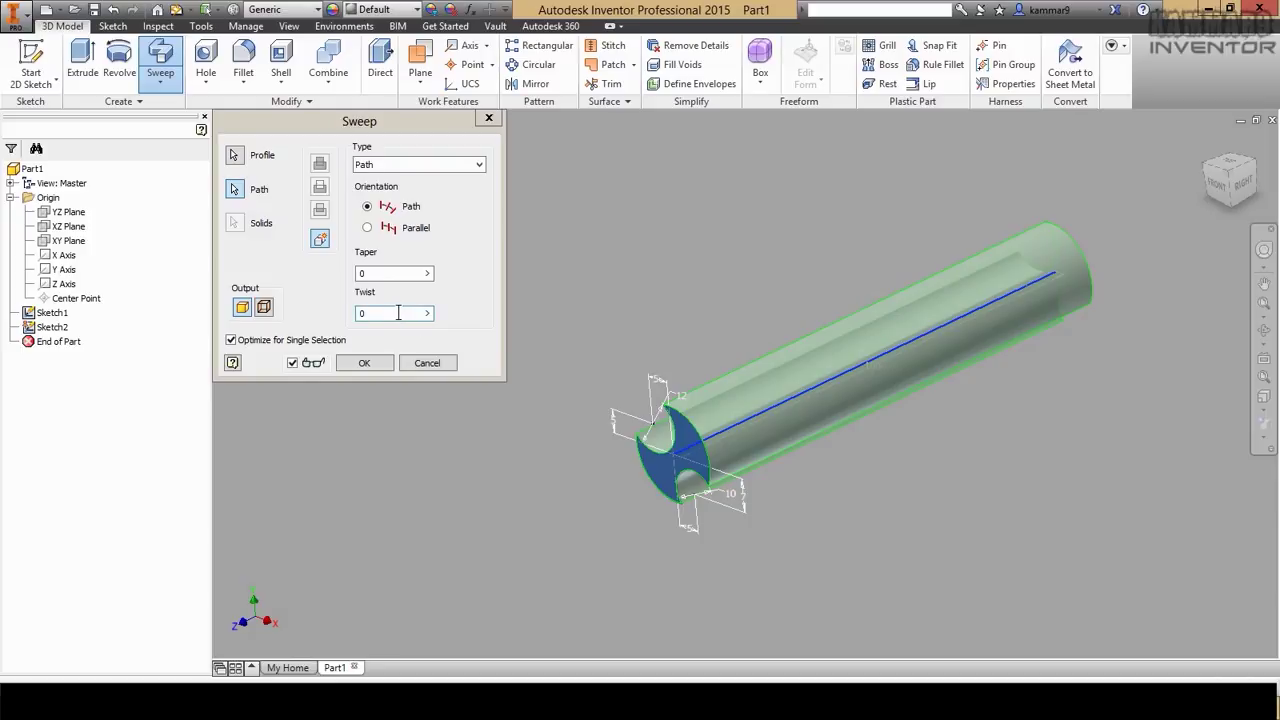
{"action": "left_click", "coordinate": [244, 160]}
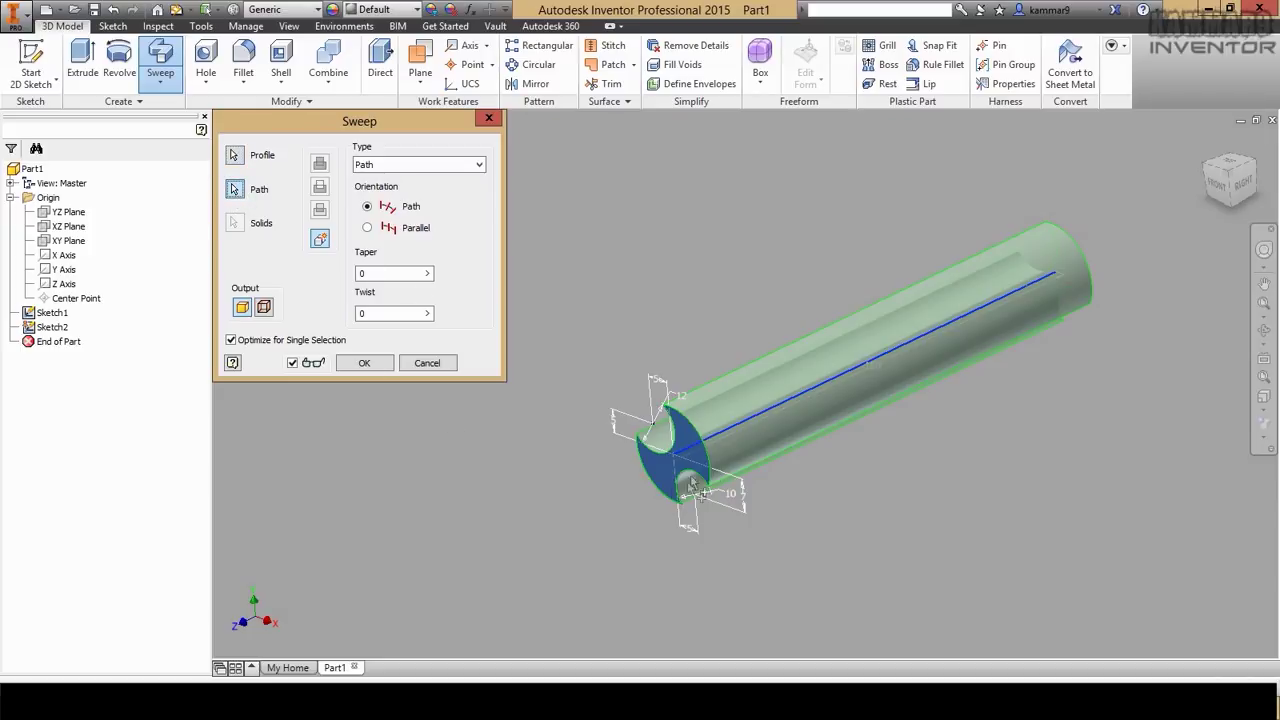
{"action": "left_click", "coordinate": [390, 313]}
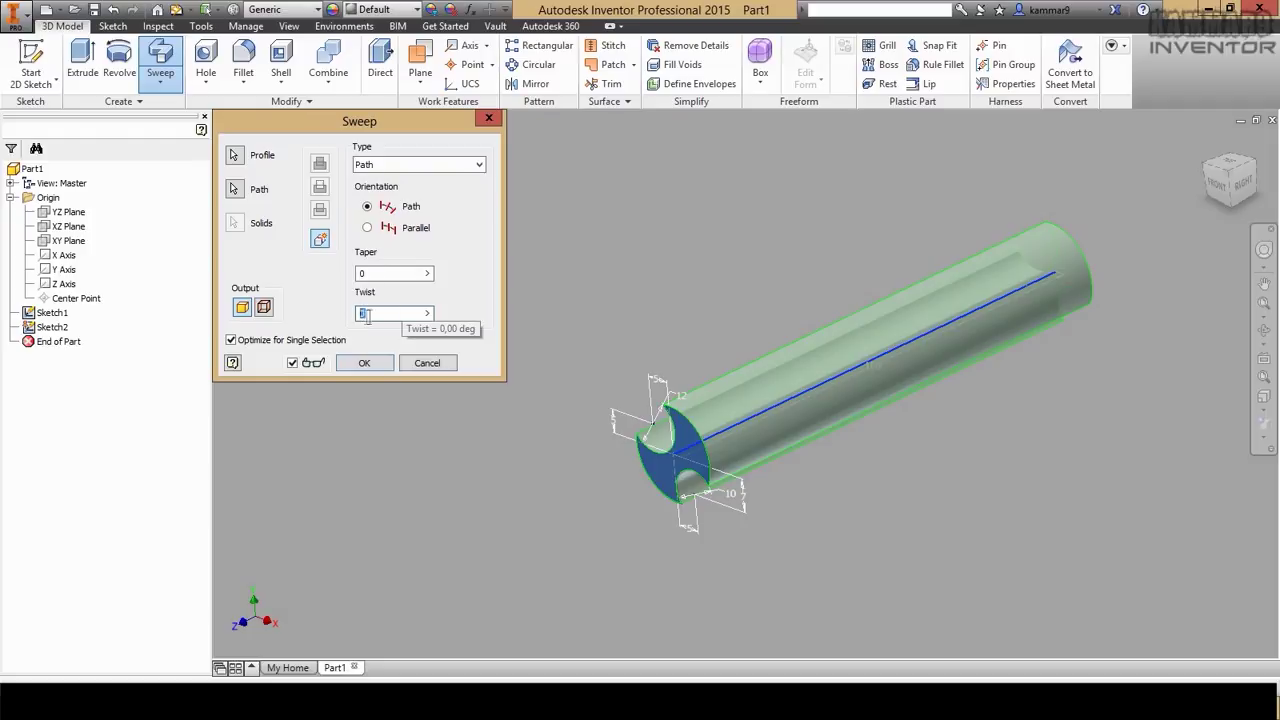
{"action": "type", "text": "360"}
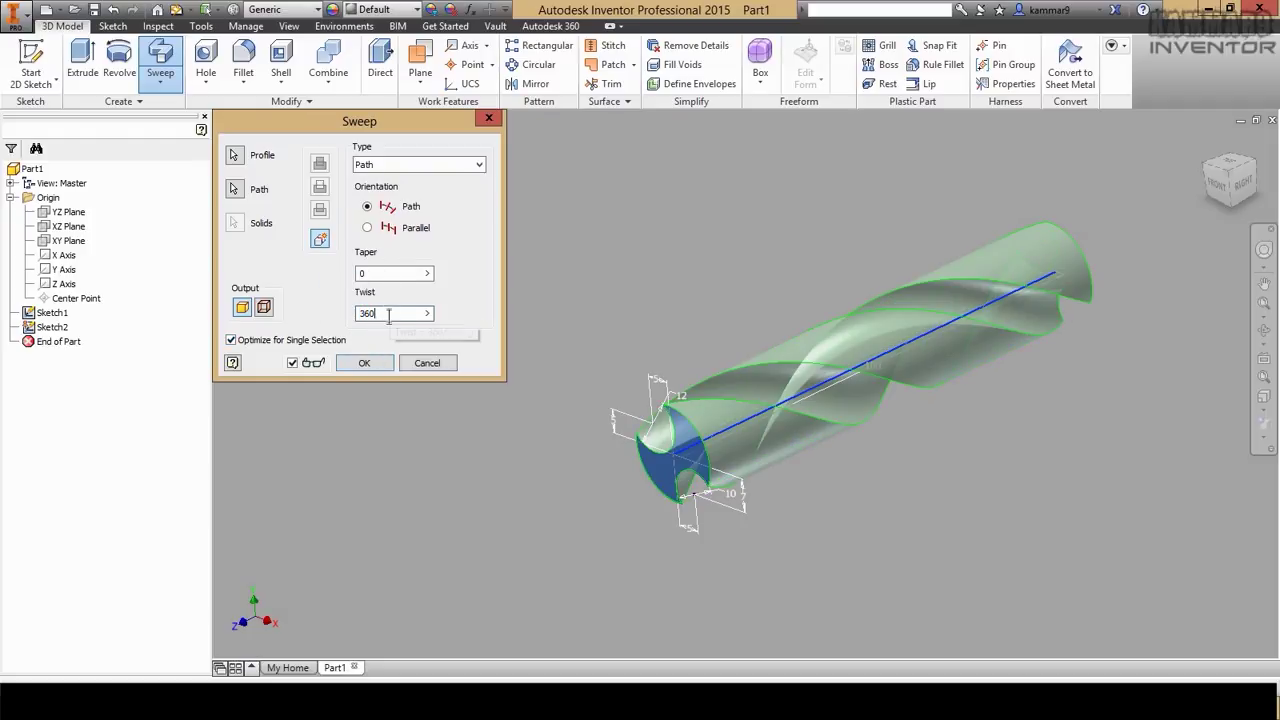
{"action": "left_click", "coordinate": [362, 363]}
{"action": "key", "text": "F6"}
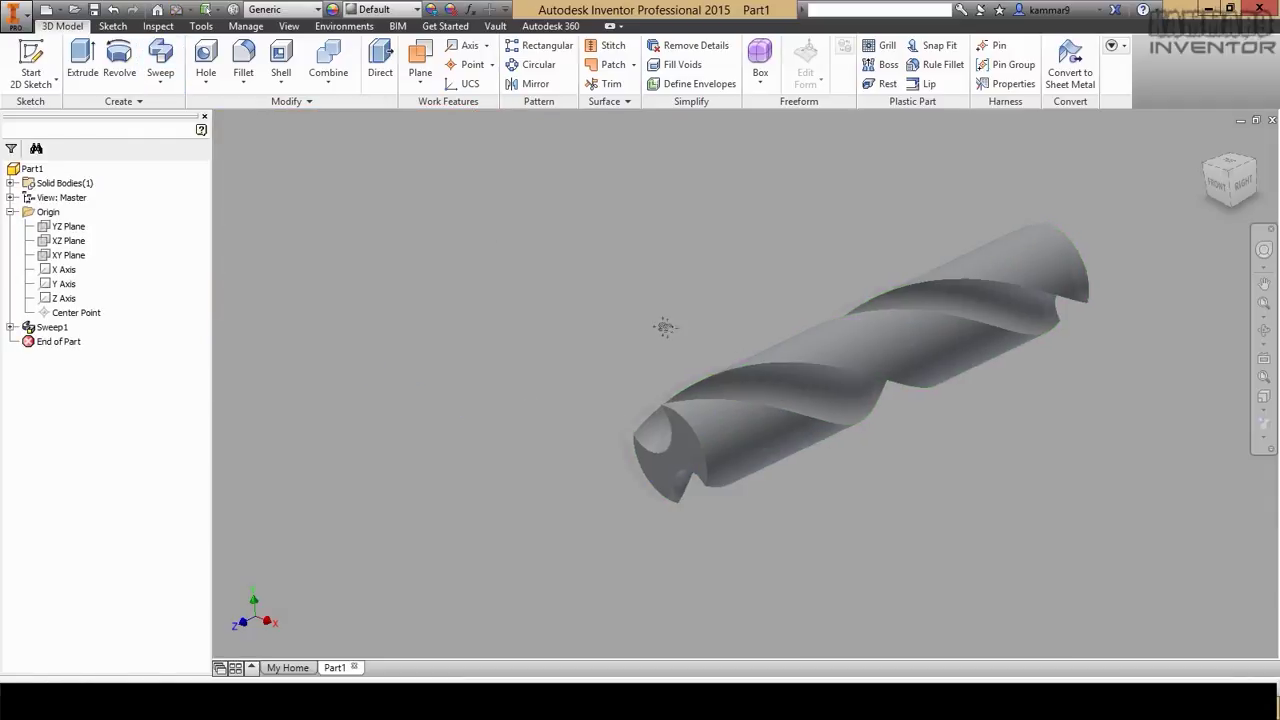
Start a 3 mm chamfer and select the two helical edges of the first flute.
{"action": "middle_click_drag", "start_coordinate": [666, 383], "coordinate": [555, 370], "text": "shift"}
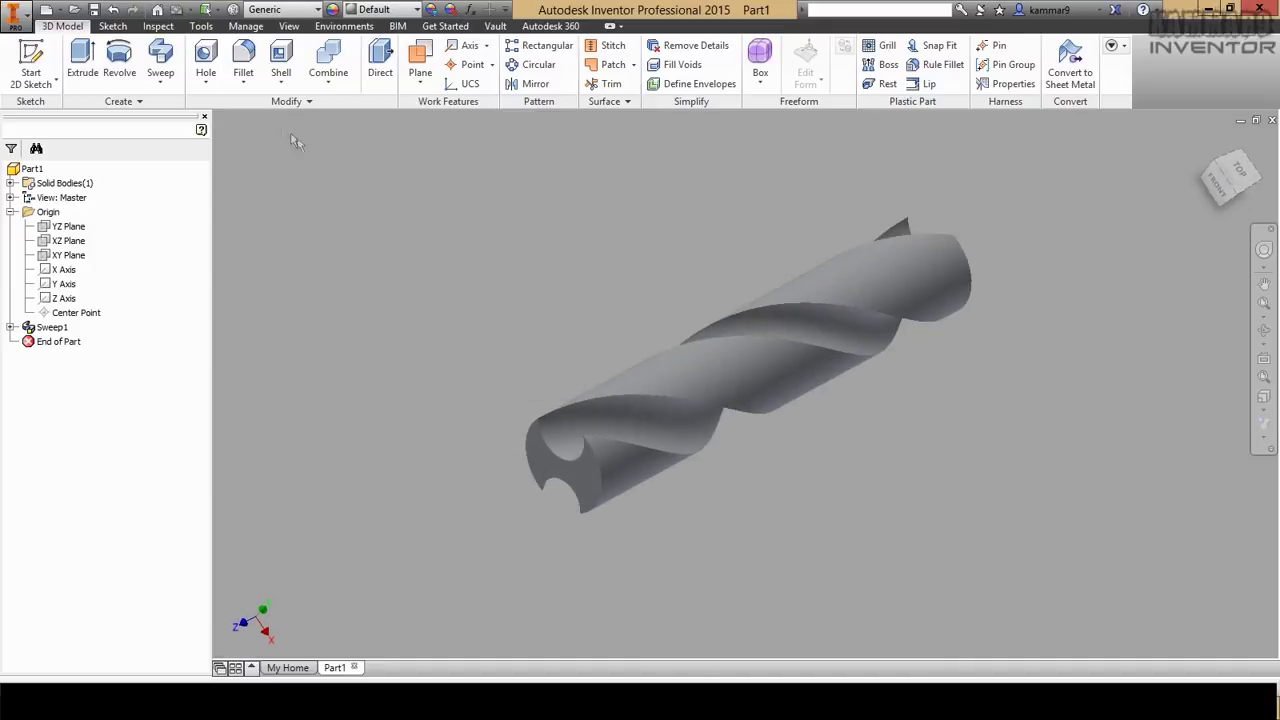
{"action": "left_click", "coordinate": [240, 84]}
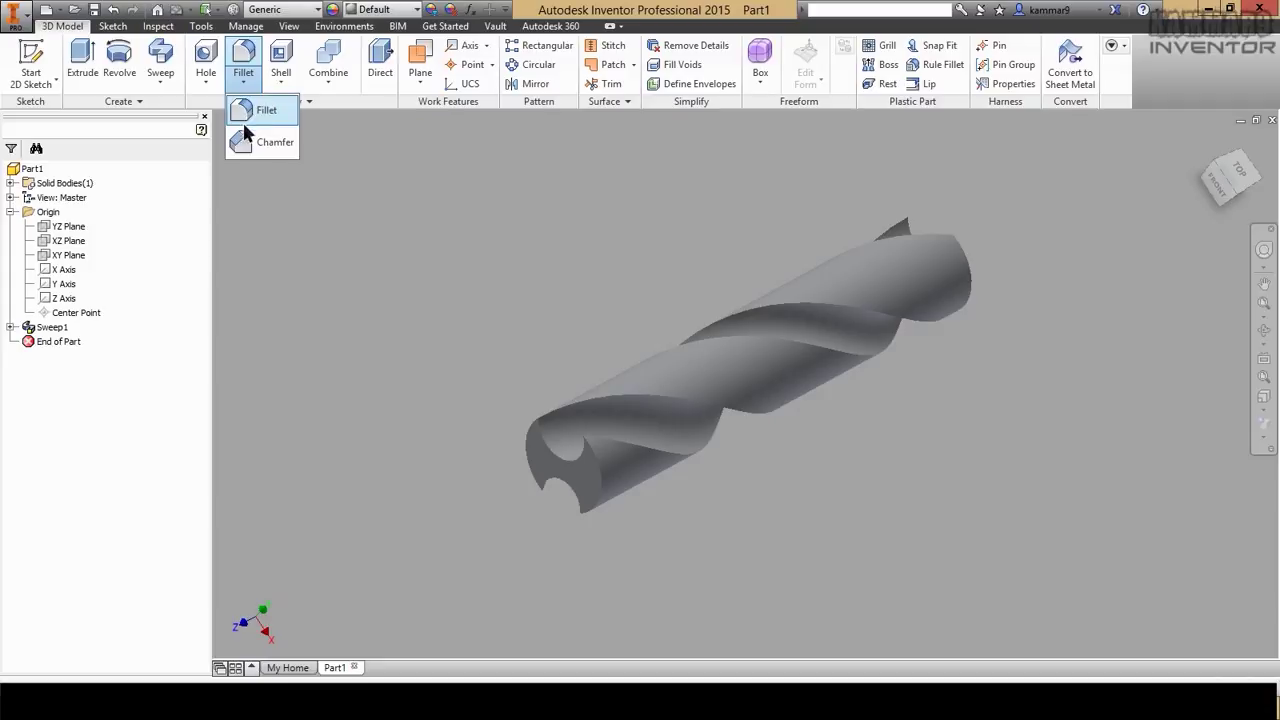
{"action": "left_click", "coordinate": [271, 142]}
{"action": "scroll", "coordinate": [560, 397], "scroll_direction": "up", "scroll_amount": 3}
{"action": "middle_click_drag", "start_coordinate": [590, 346], "coordinate": [623, 325], "text": "shift"}
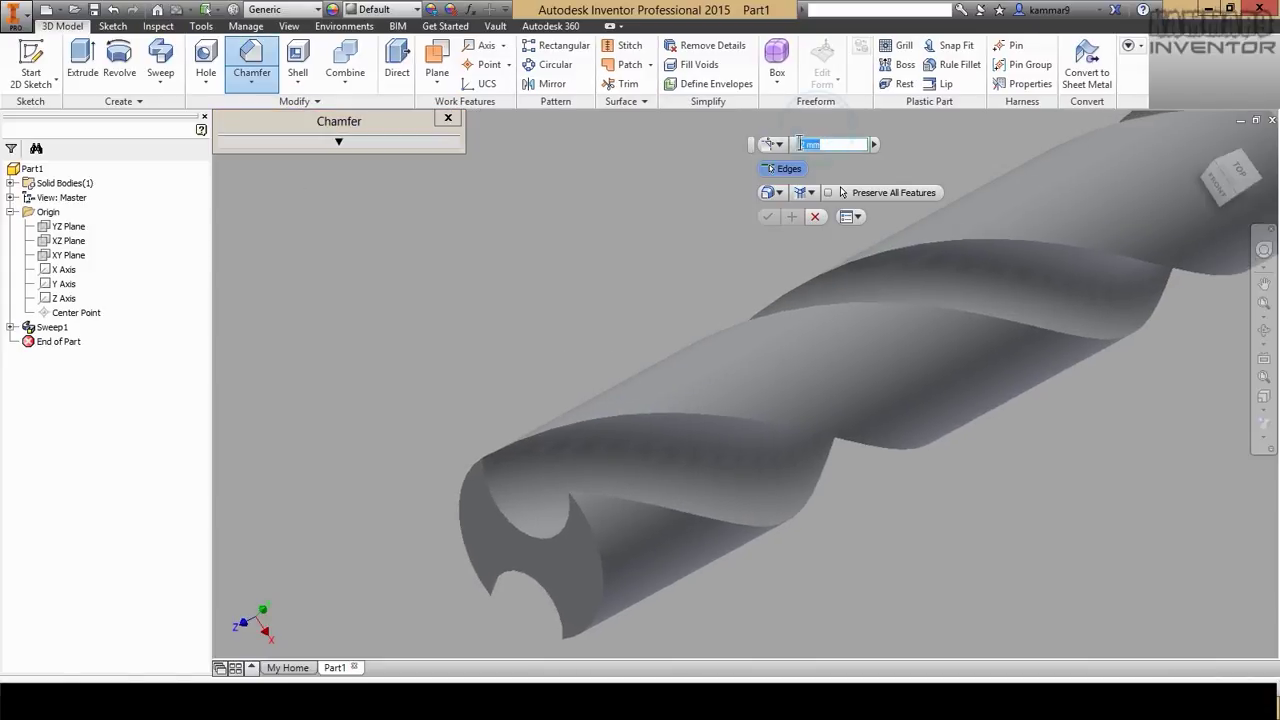
{"action": "left_click", "coordinate": [640, 418]}
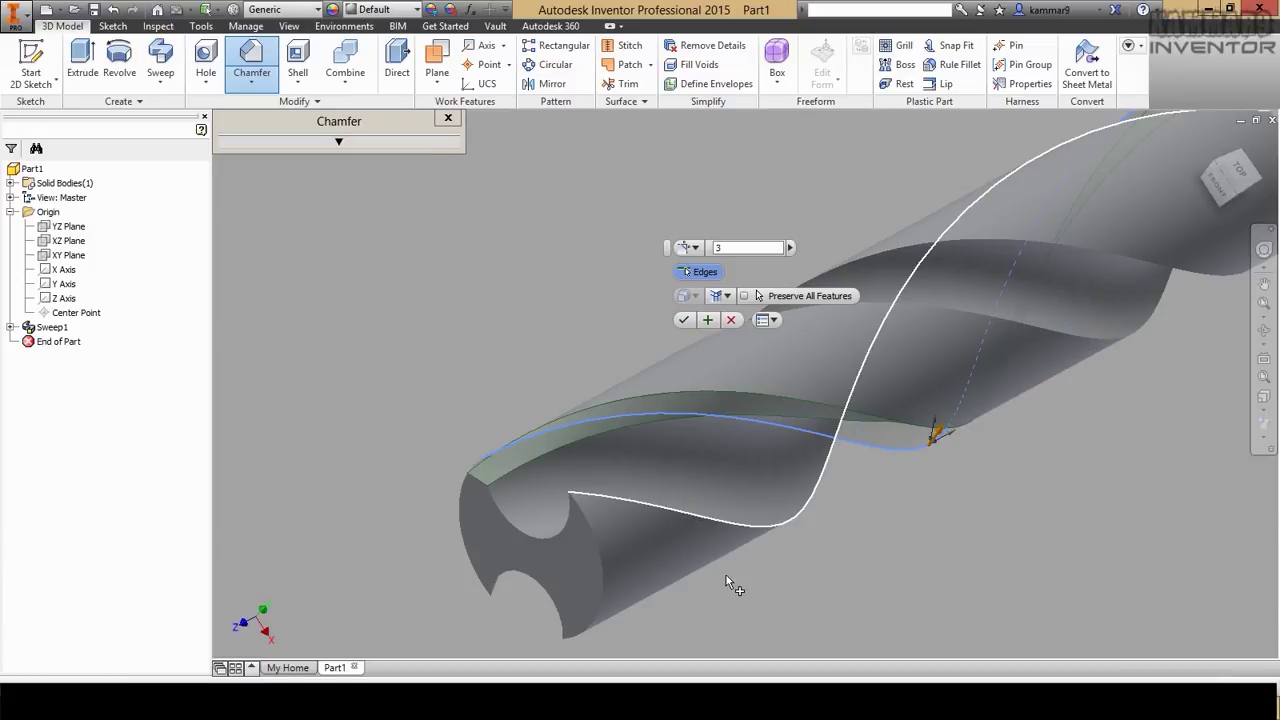
{"action": "left_click", "coordinate": [806, 511]}
{"action": "middle_click_drag", "start_coordinate": [806, 511], "coordinate": [640, 460], "text": "shift"}
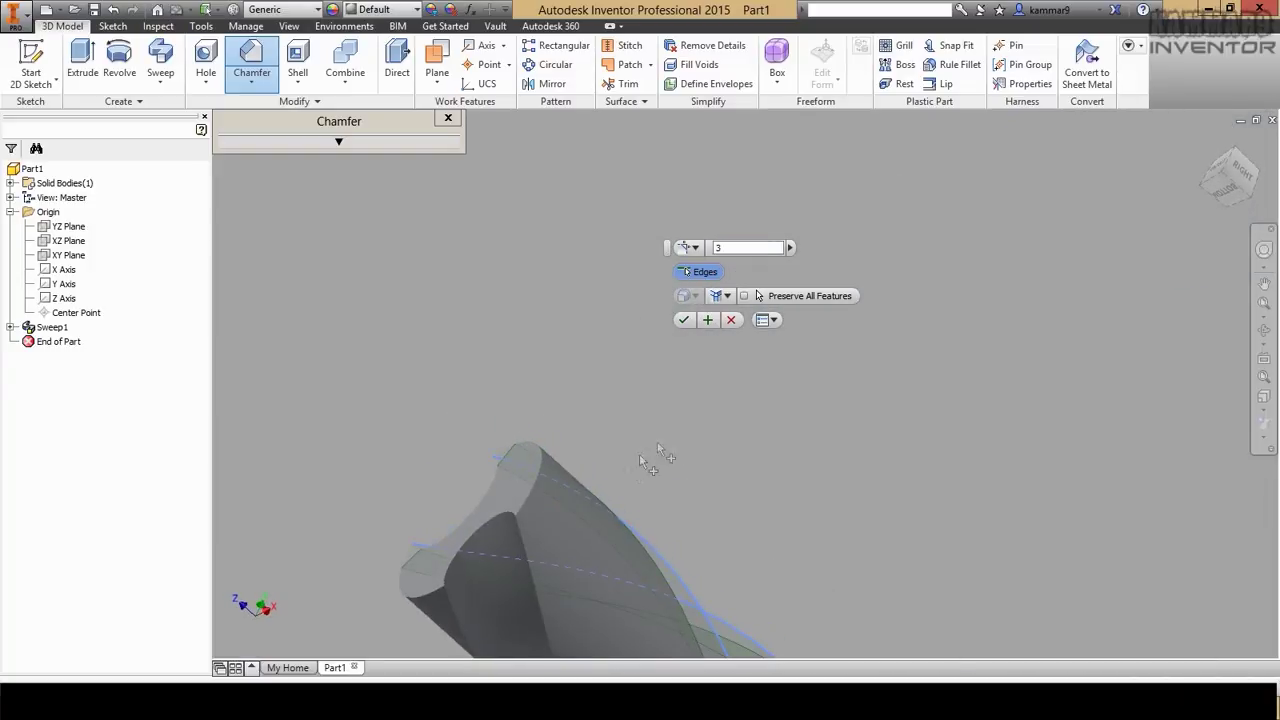
Add the other flute's helical edges to the chamfer, keep the Distance type, and apply it.
{"action": "left_click", "coordinate": [453, 620]}
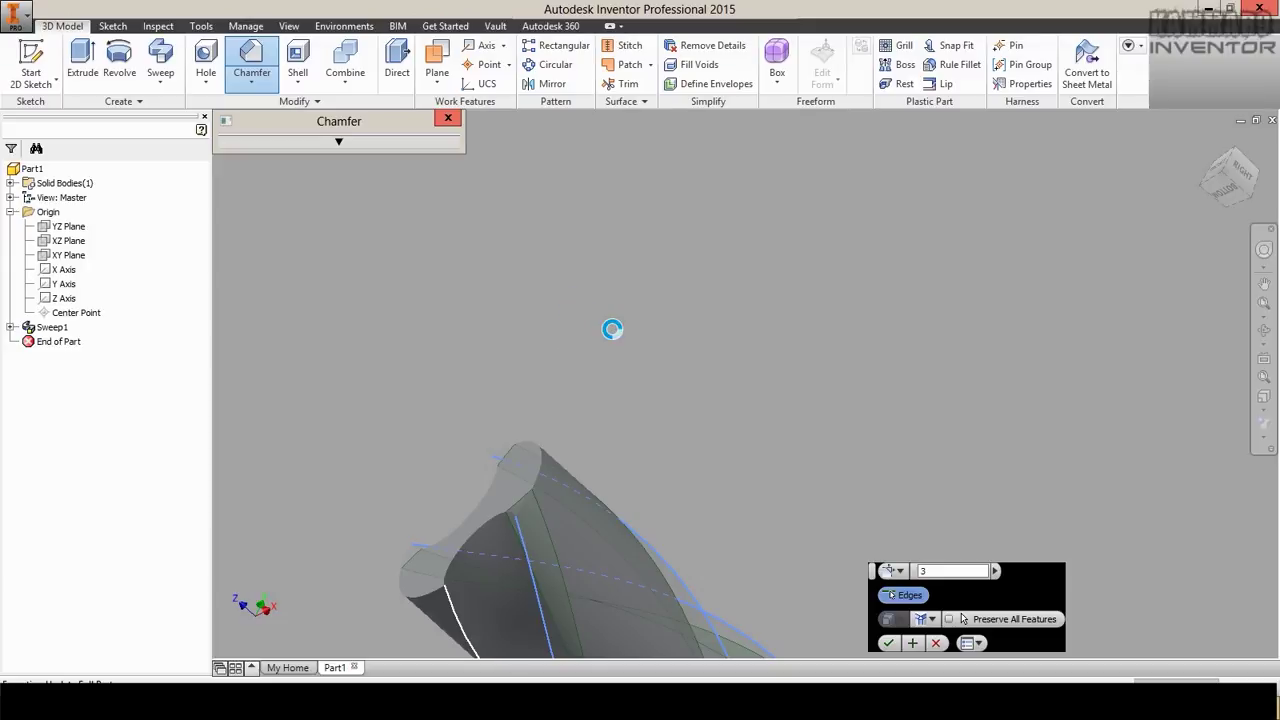
{"action": "middle_click_drag", "start_coordinate": [566, 337], "coordinate": [760, 366], "text": "shift"}
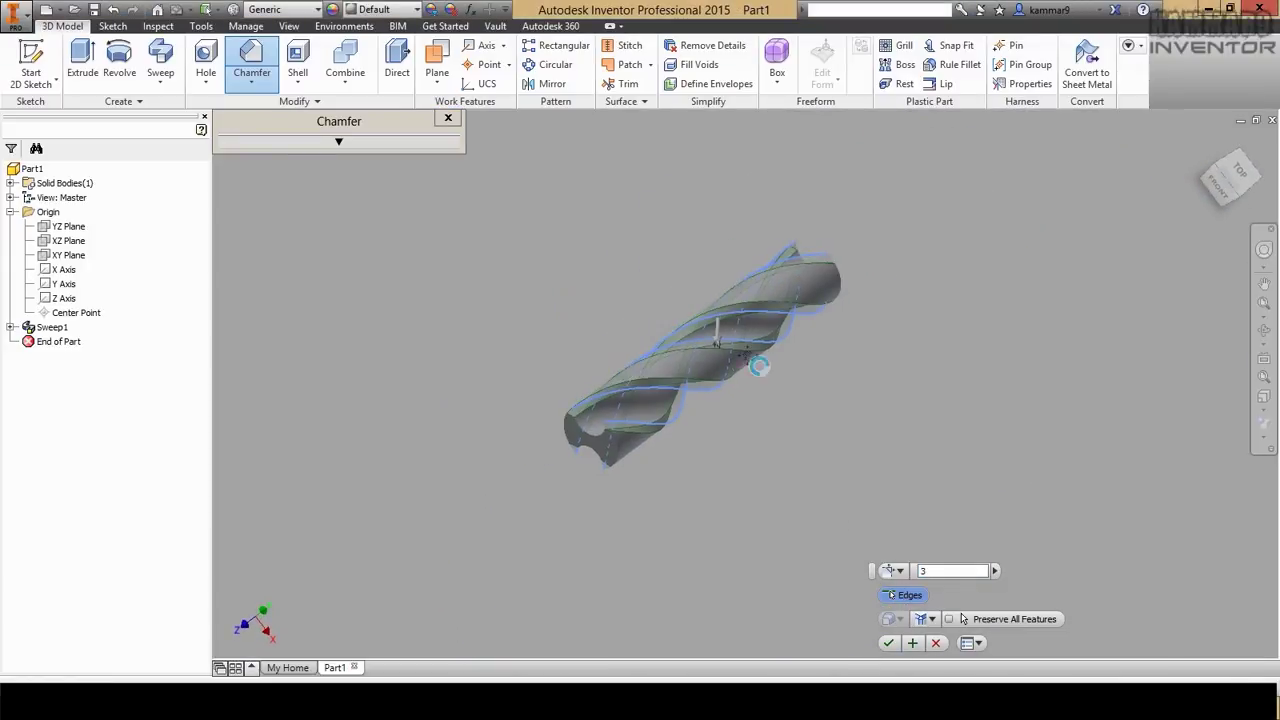
{"action": "scroll", "coordinate": [760, 366], "scroll_direction": "up", "scroll_amount": 5}
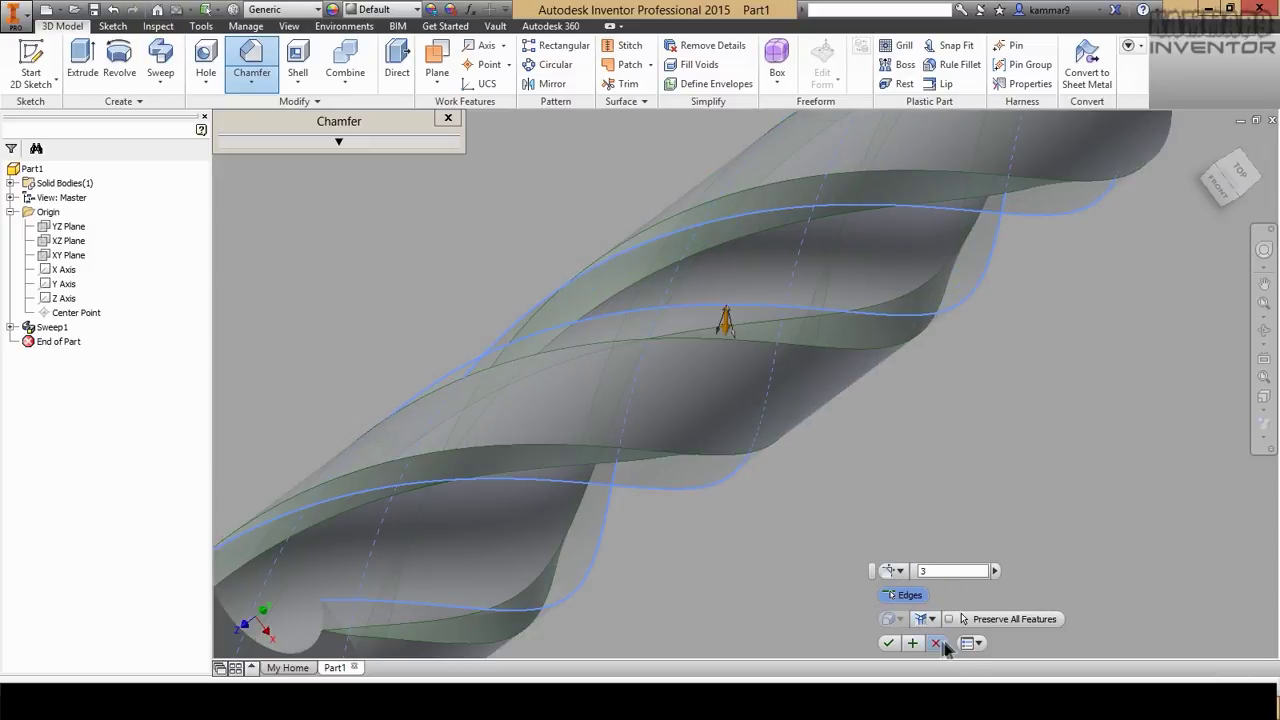
{"action": "left_click", "coordinate": [900, 570]}
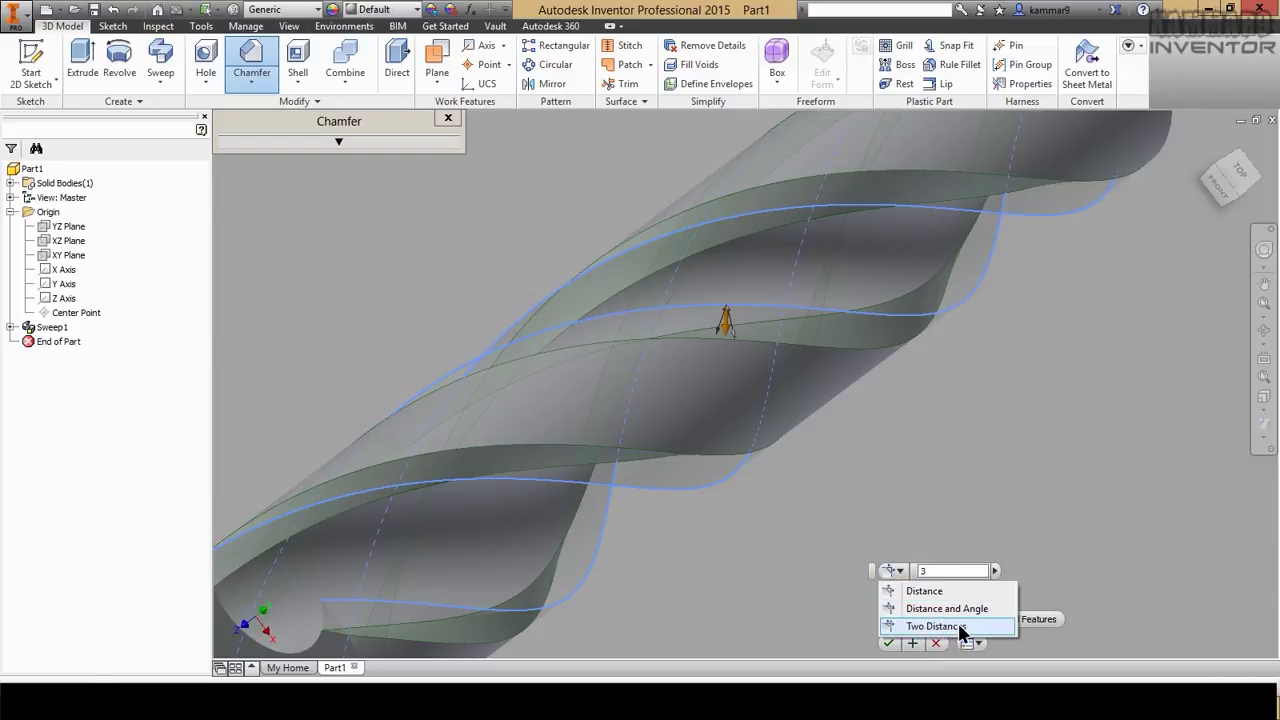
{"action": "left_click", "coordinate": [912, 591]}
{"action": "scroll", "coordinate": [700, 446], "scroll_direction": "up", "scroll_amount": 5}
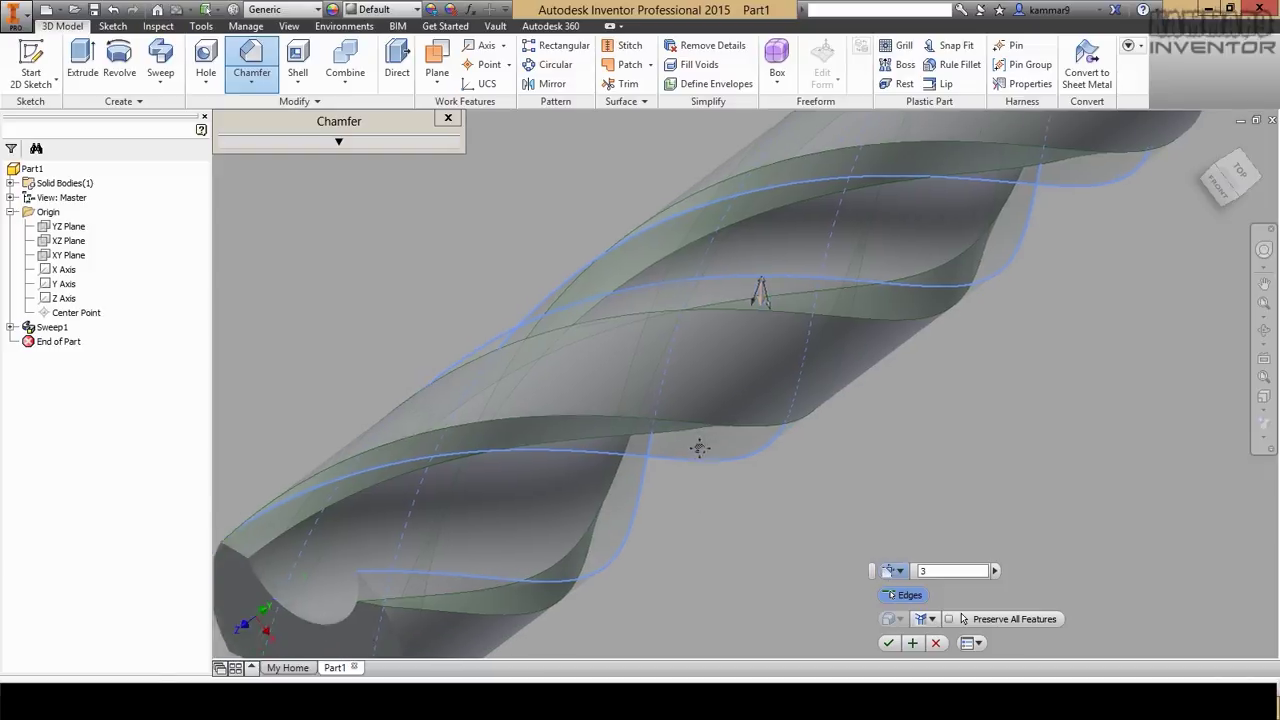
{"action": "scroll", "coordinate": [660, 432], "scroll_direction": "down", "scroll_amount": 3}
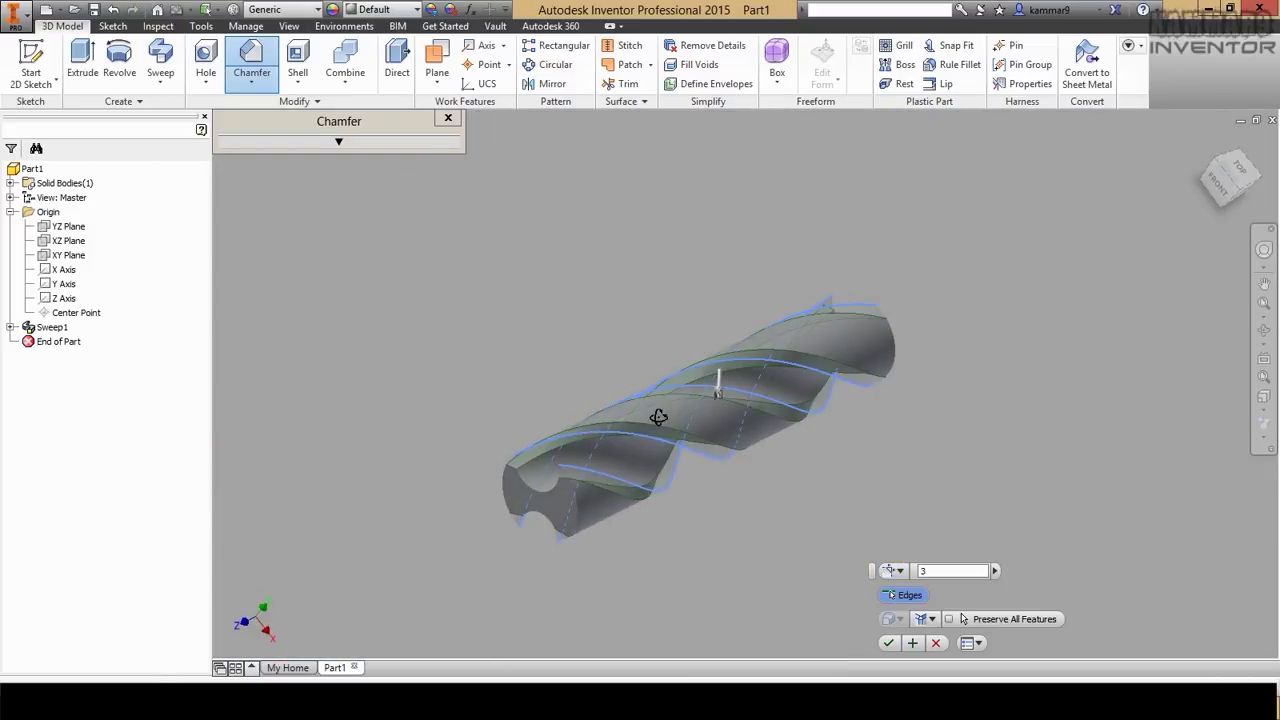
{"action": "left_click", "coordinate": [889, 643]}
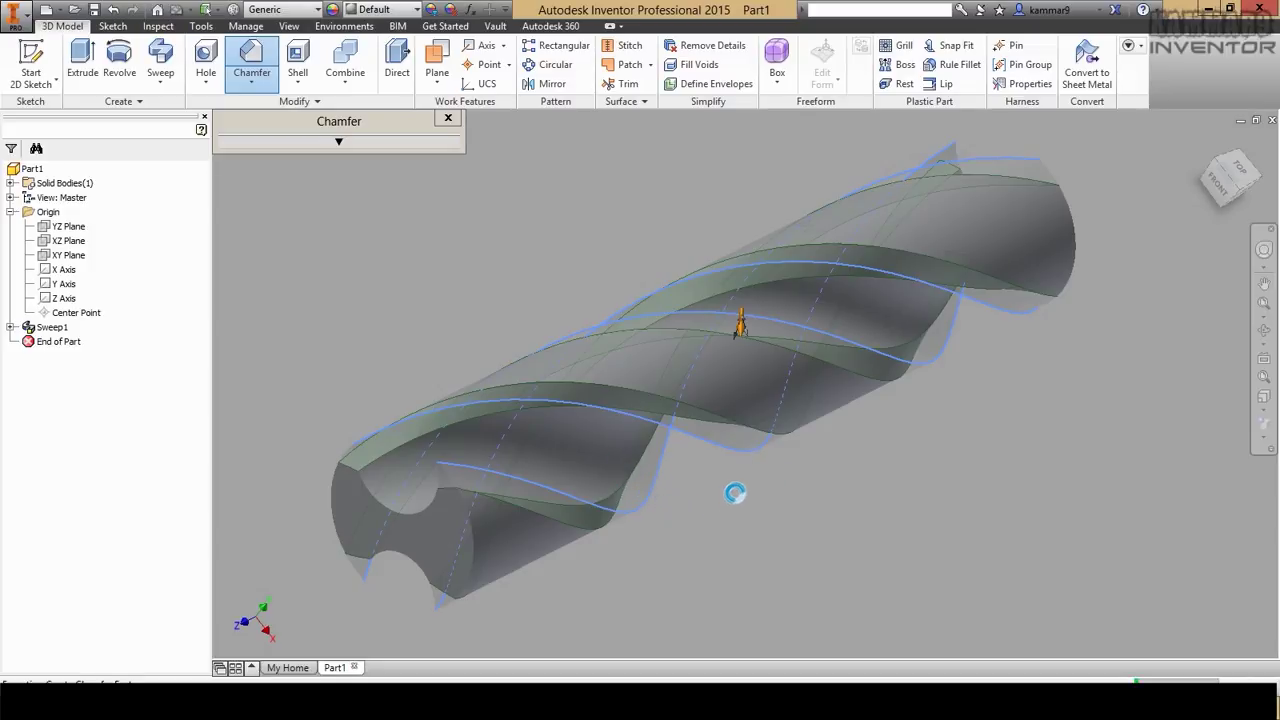
{"action": "mouse_move", "coordinate": [648, 446]}
{"action": "middle_mouse_down", "text": "shift"}
{"action": "mouse_move", "coordinate": [726, 449]}
{"action": "mouse_move", "coordinate": [671, 449]}
{"action": "middle_mouse_up", "text": "shift"}
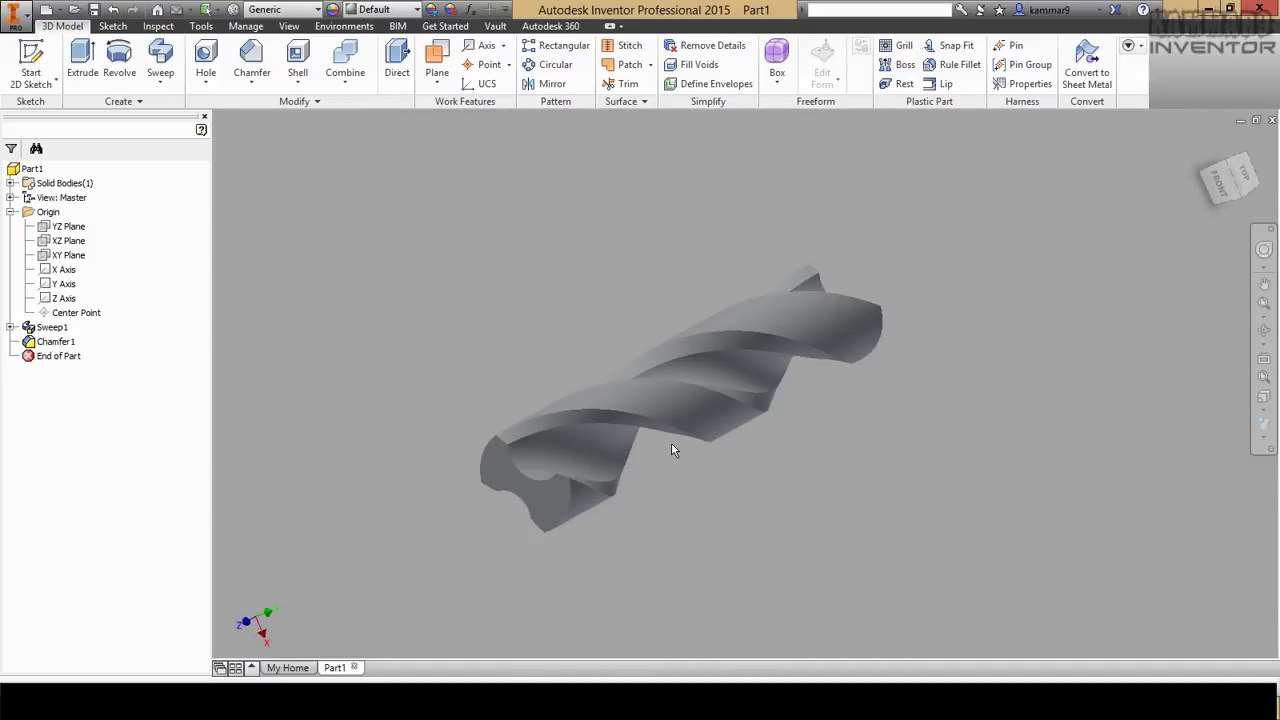
Switch to the top view and start a sketch on the XZ plane through the drill's axis.
{"action": "left_click", "coordinate": [1245, 178]}
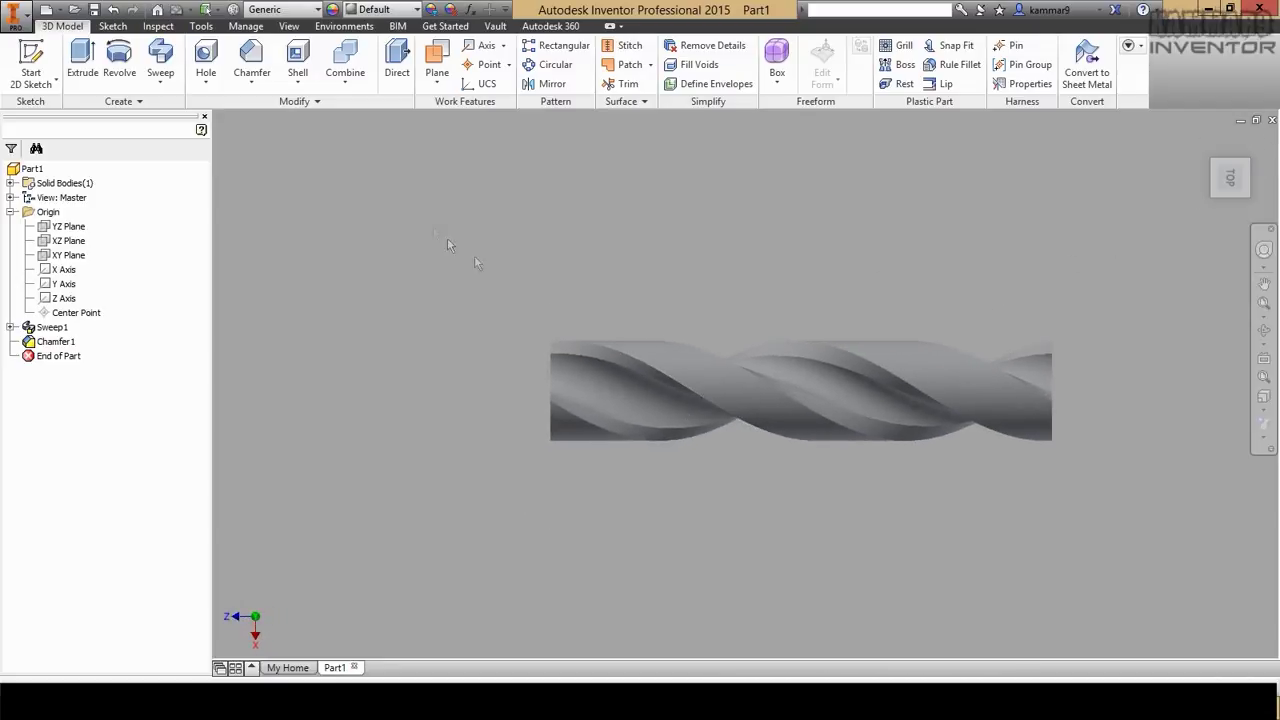
{"action": "left_click", "coordinate": [34, 58]}
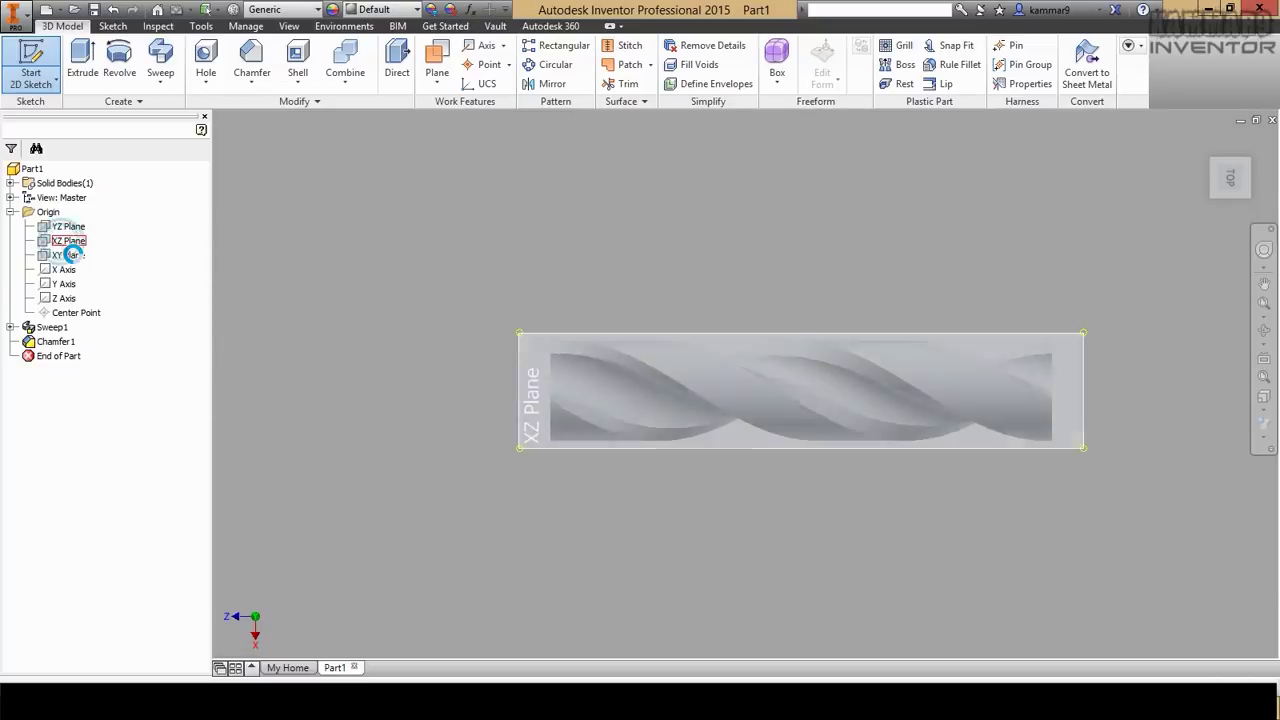
{"action": "left_click", "coordinate": [68, 255]}
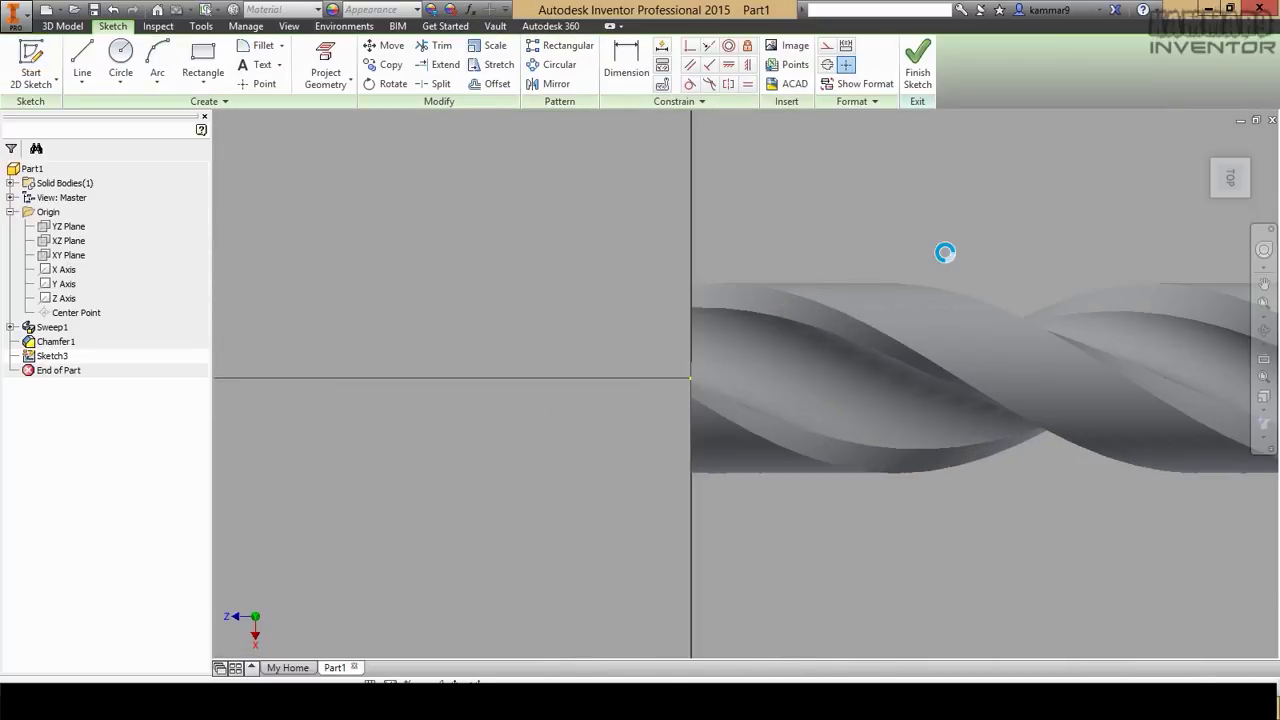
{"action": "scroll", "coordinate": [625, 418], "scroll_direction": "up", "scroll_amount": 2}
{"action": "scroll", "coordinate": [495, 436], "scroll_direction": "down", "scroll_amount": 2}
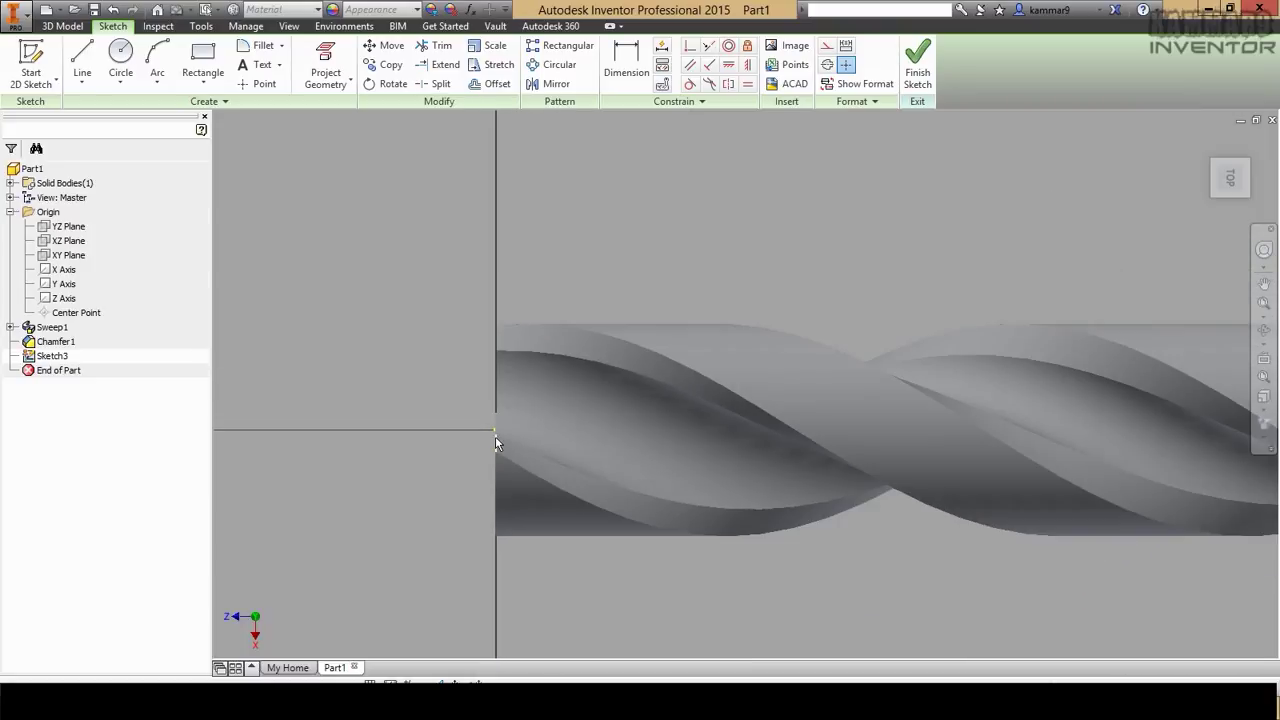
Draw two three-point arcs from the origin, flaring beyond opposite sides of the drill body, the second with a radius of about 34 mm.
{"action": "left_click", "coordinate": [150, 75]}
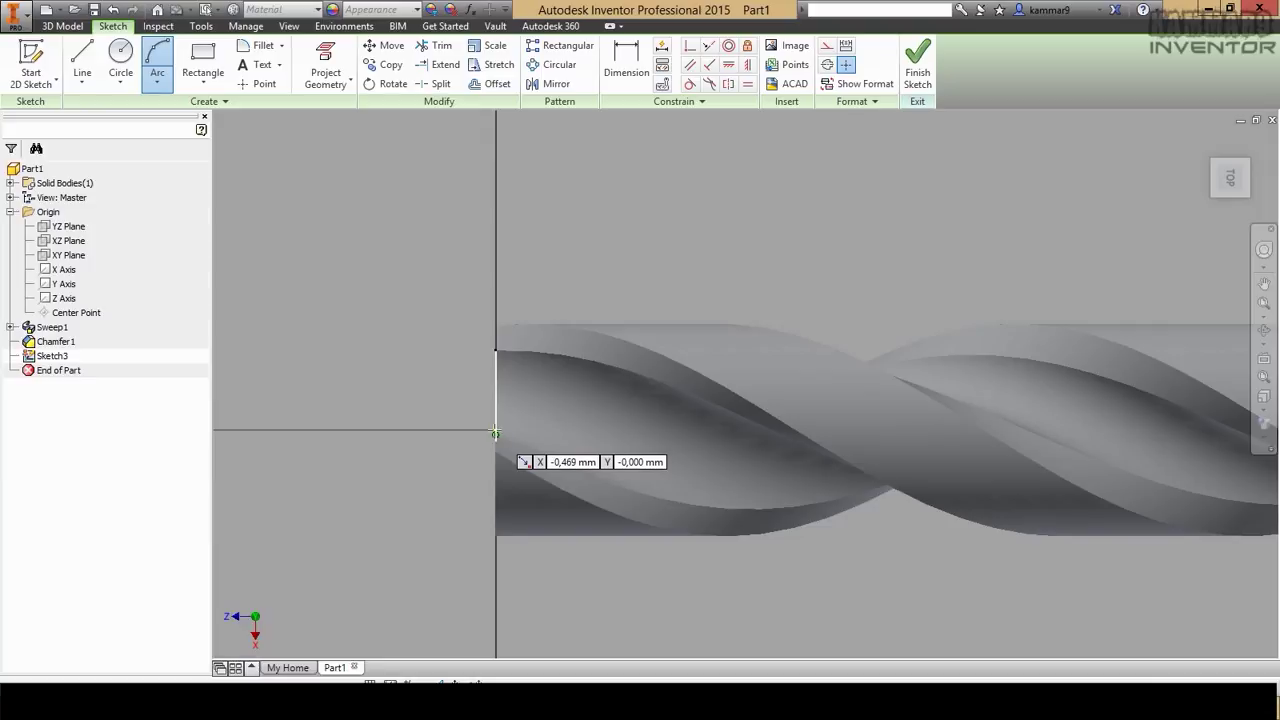
{"action": "left_click", "coordinate": [495, 430]}
{"action": "left_click", "coordinate": [746, 295]}
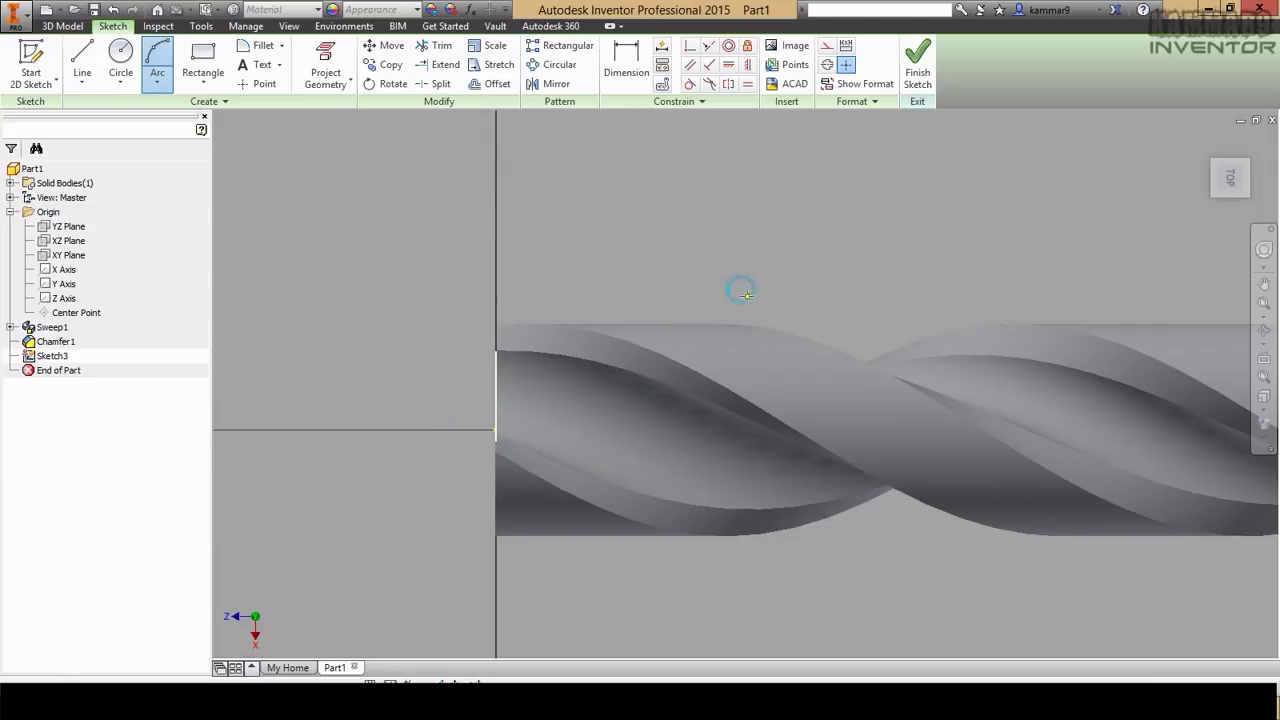
{"action": "left_click", "coordinate": [647, 318]}
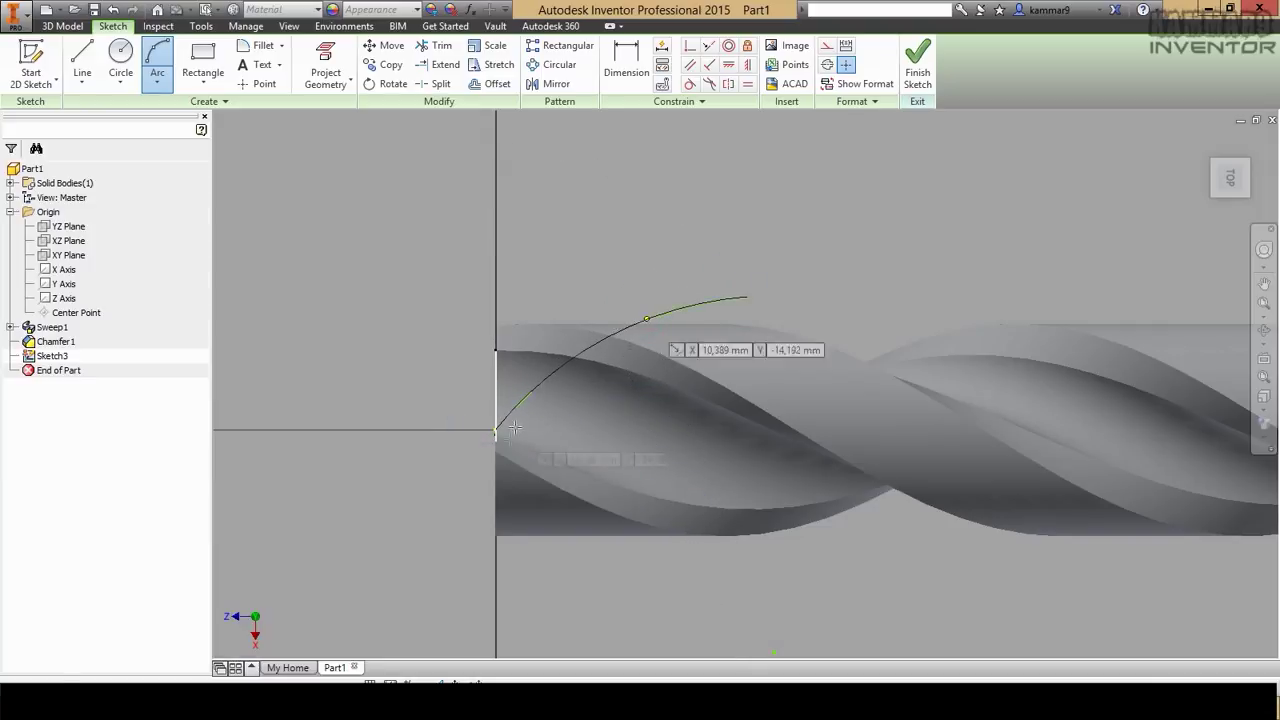
{"action": "left_click", "coordinate": [495, 430]}
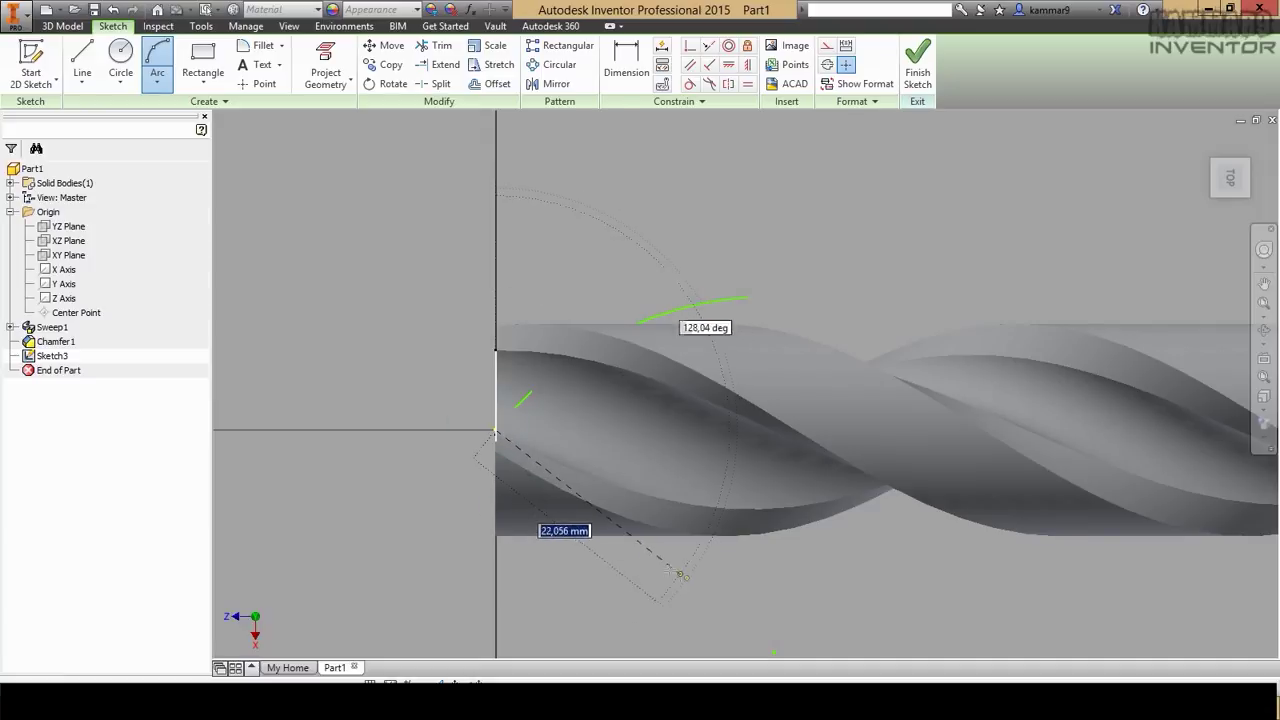
{"action": "left_click", "coordinate": [670, 557]}
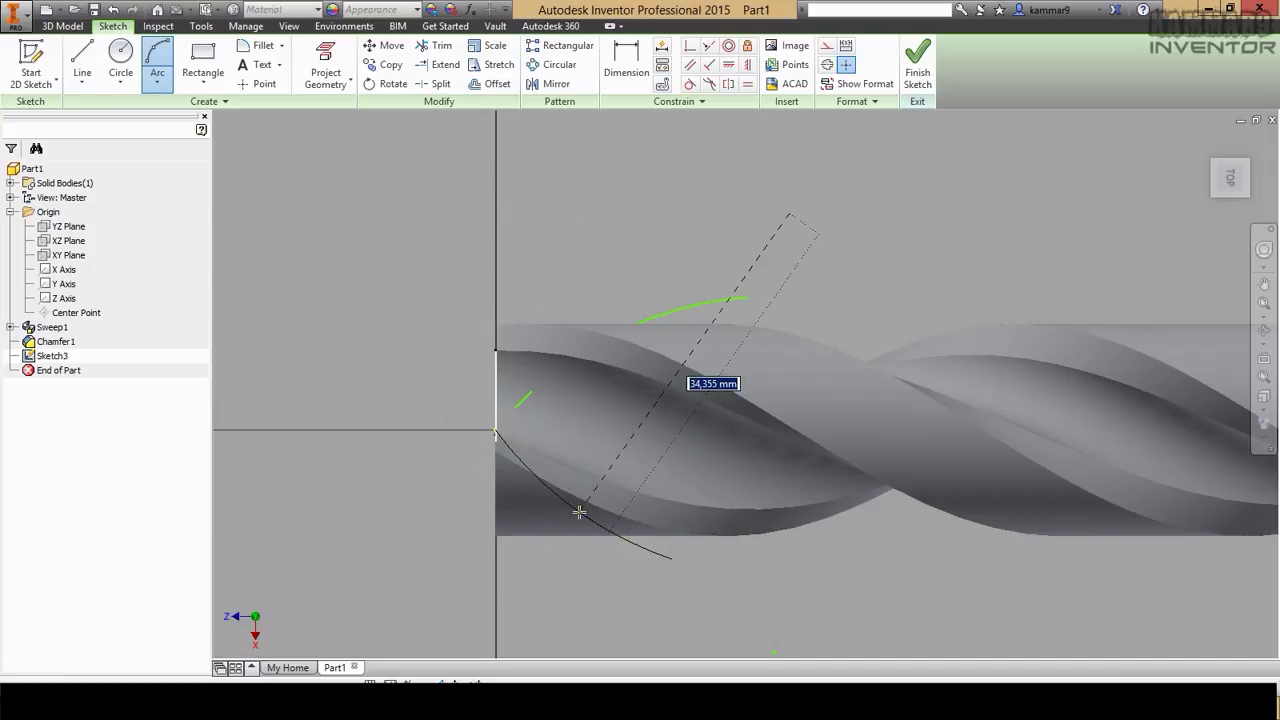
{"action": "left_click", "coordinate": [578, 510]}
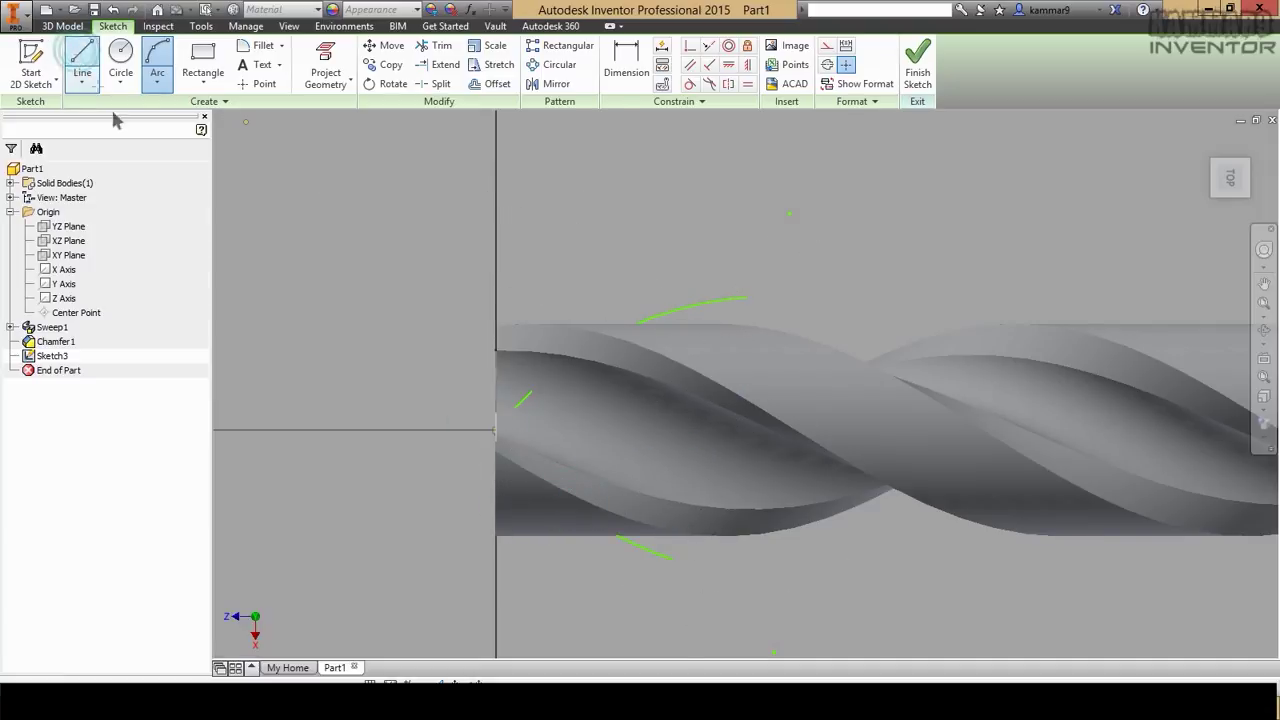
Close the two arcs into one profile with straight horizontal and vertical lines running around the outside of the drill's tip.
{"action": "key", "text": "l"}
{"action": "left_click", "coordinate": [747, 296]}
{"action": "left_click", "coordinate": [747, 260]}
{"action": "left_click", "coordinate": [432, 259]}
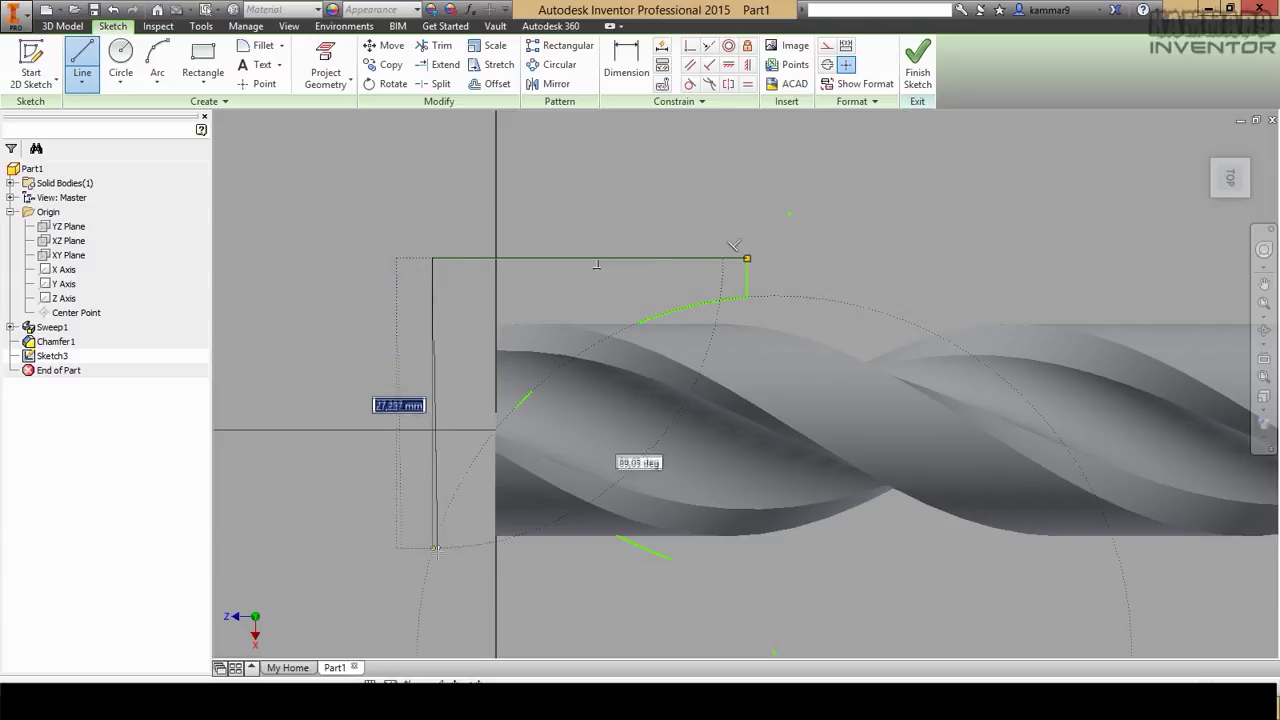
{"action": "left_click", "coordinate": [432, 585]}
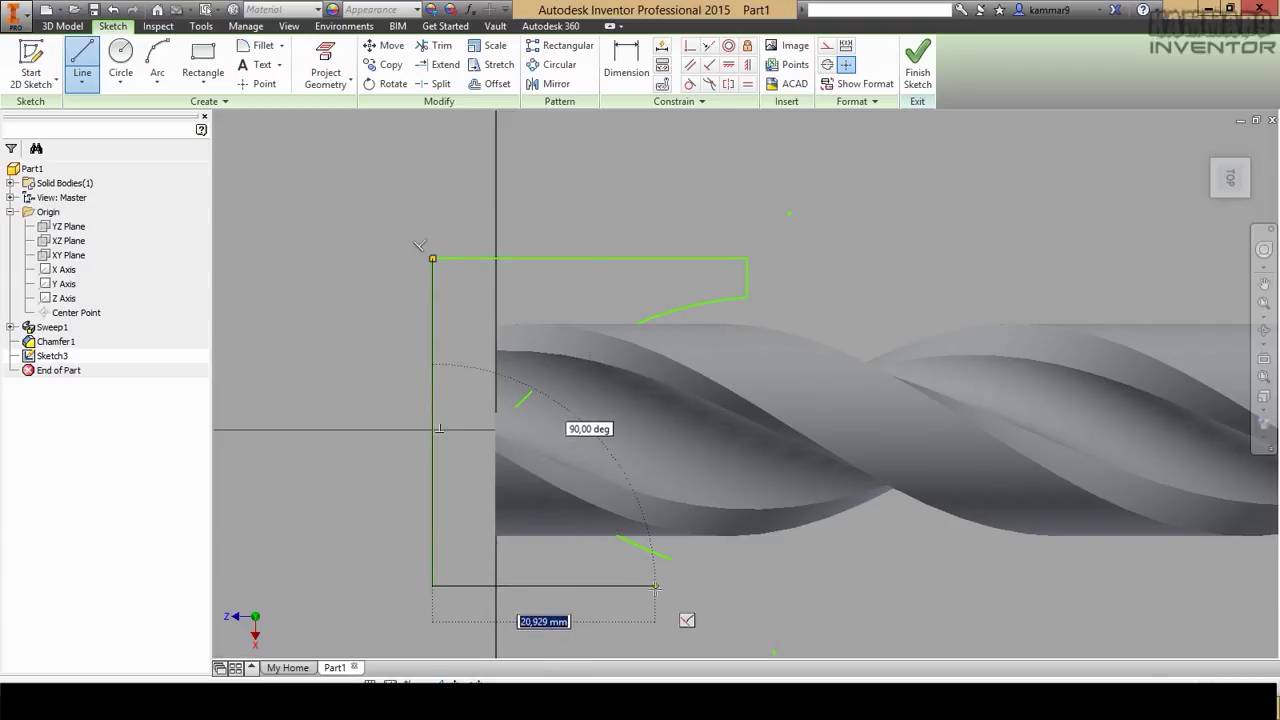
{"action": "left_click", "coordinate": [665, 585]}
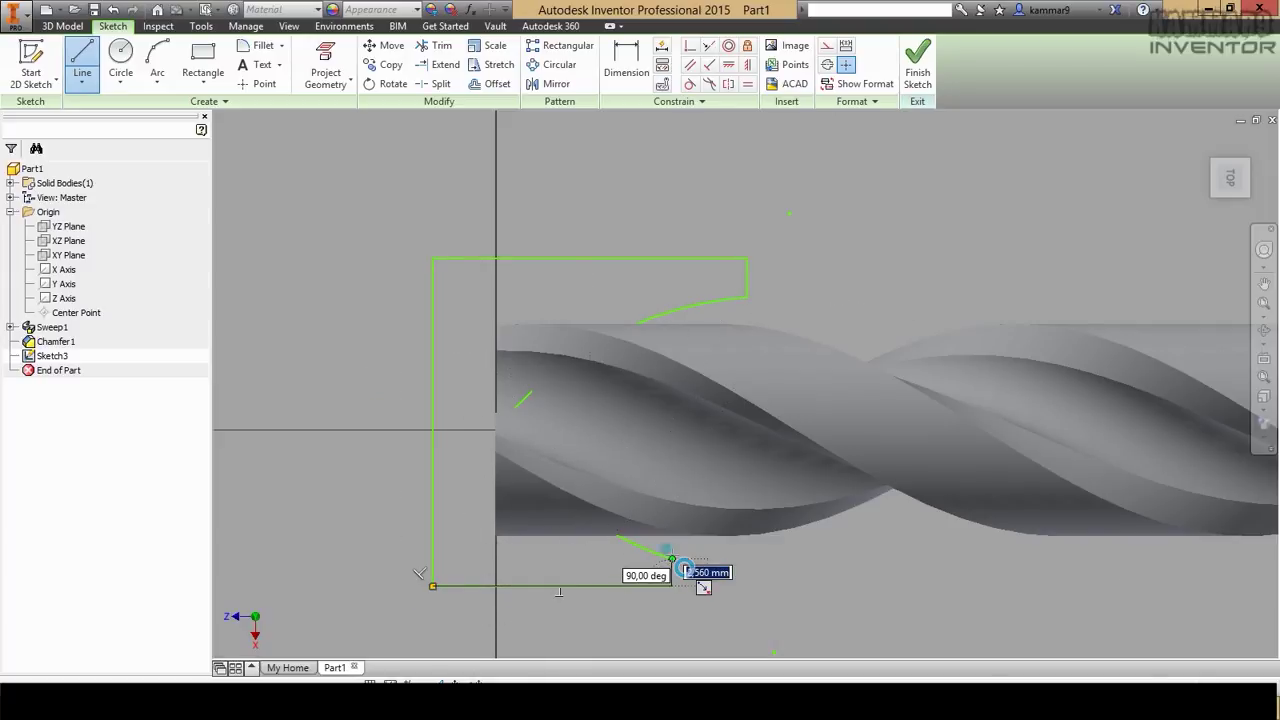
{"action": "left_click", "coordinate": [672, 559]}
{"action": "scroll", "coordinate": [788, 566], "scroll_direction": "down", "scroll_amount": 3}
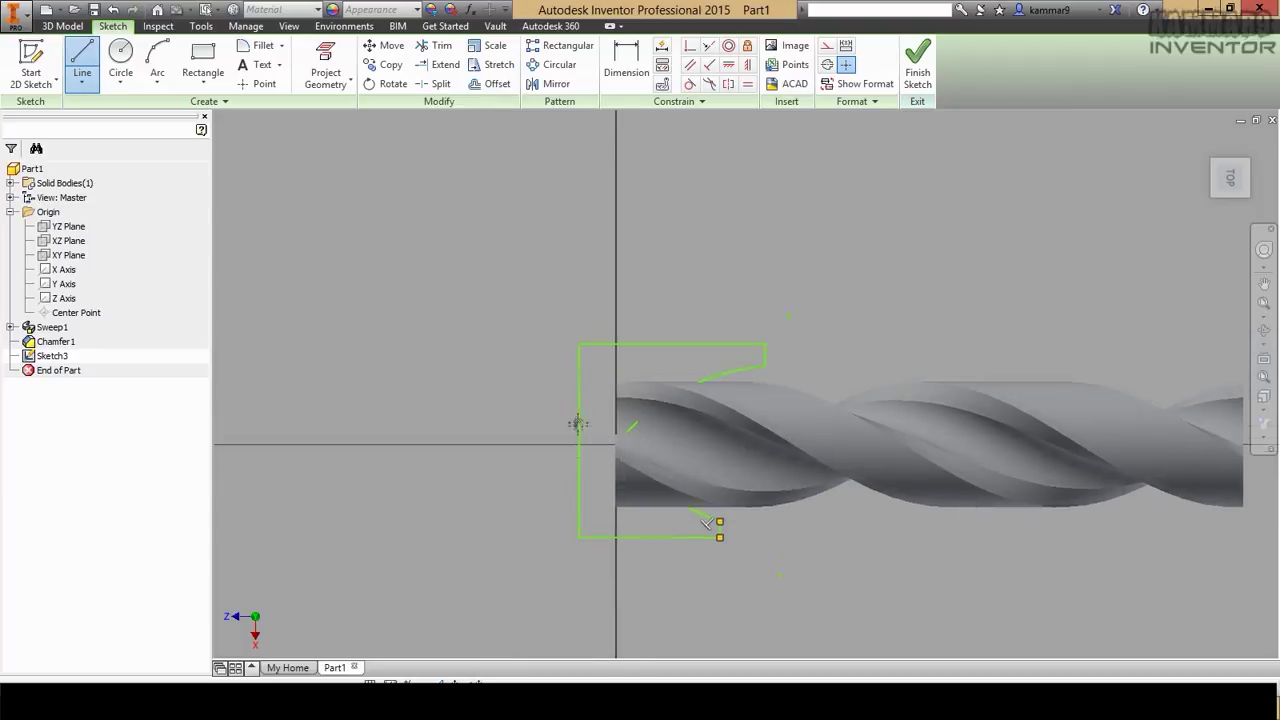
Extrude the closed profile as a symmetric cut 49.25 mm deep to shape the drill's tip.
{"action": "left_click", "coordinate": [62, 26]}
{"action": "left_click", "coordinate": [82, 80]}
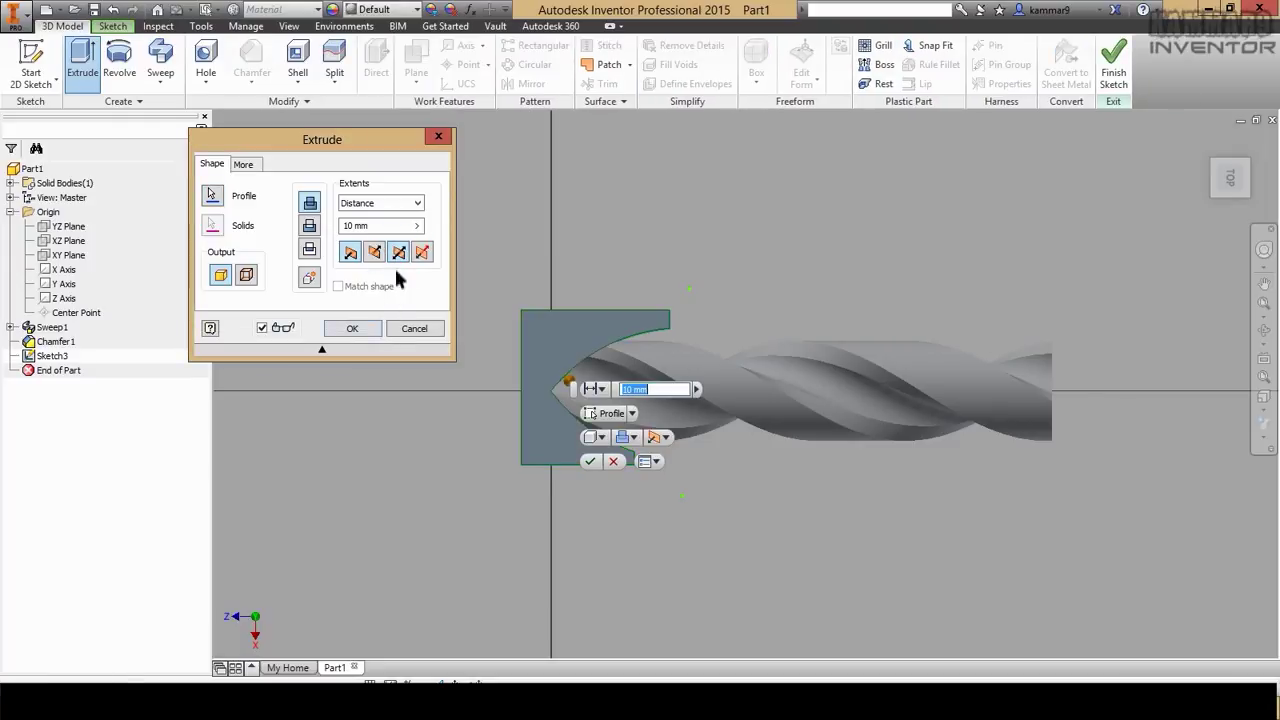
{"action": "left_click", "coordinate": [309, 228]}
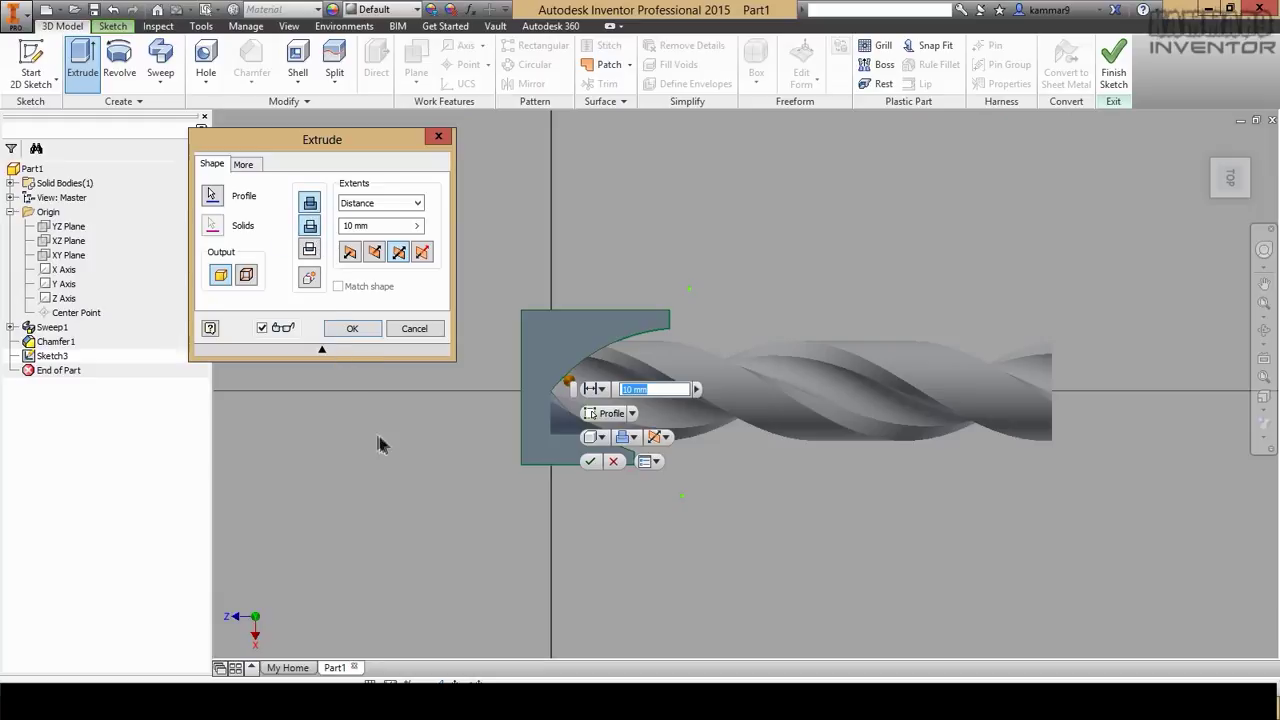
{"action": "mouse_move", "coordinate": [437, 449]}
{"action": "middle_mouse_down", "text": "shift"}
{"action": "mouse_move", "coordinate": [480, 477]}
{"action": "mouse_move", "coordinate": [439, 474]}
{"action": "middle_mouse_up", "text": "shift"}
{"action": "mouse_move", "coordinate": [577, 435]}
{"action": "left_mouse_down"}
{"action": "mouse_move", "coordinate": [576, 452]}
{"action": "mouse_move", "coordinate": [591, 443]}
{"action": "left_mouse_up"}
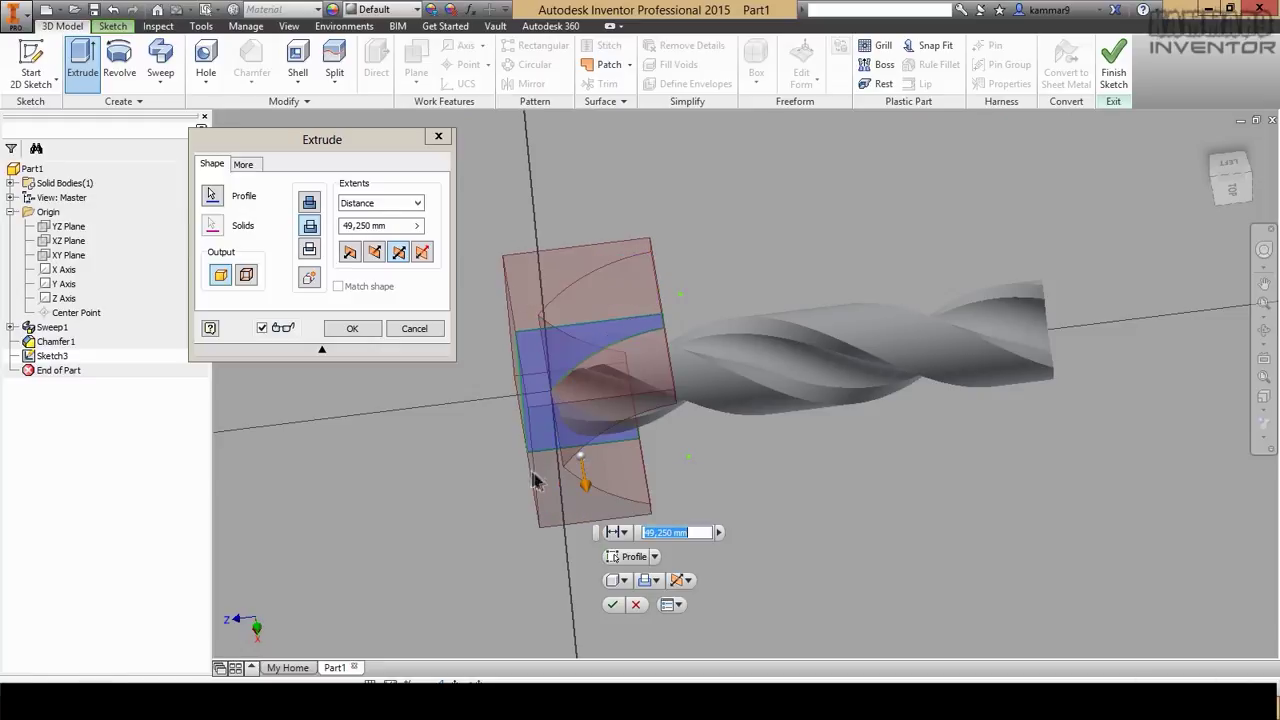
{"action": "middle_click_drag", "start_coordinate": [508, 457], "coordinate": [607, 465], "text": "shift"}
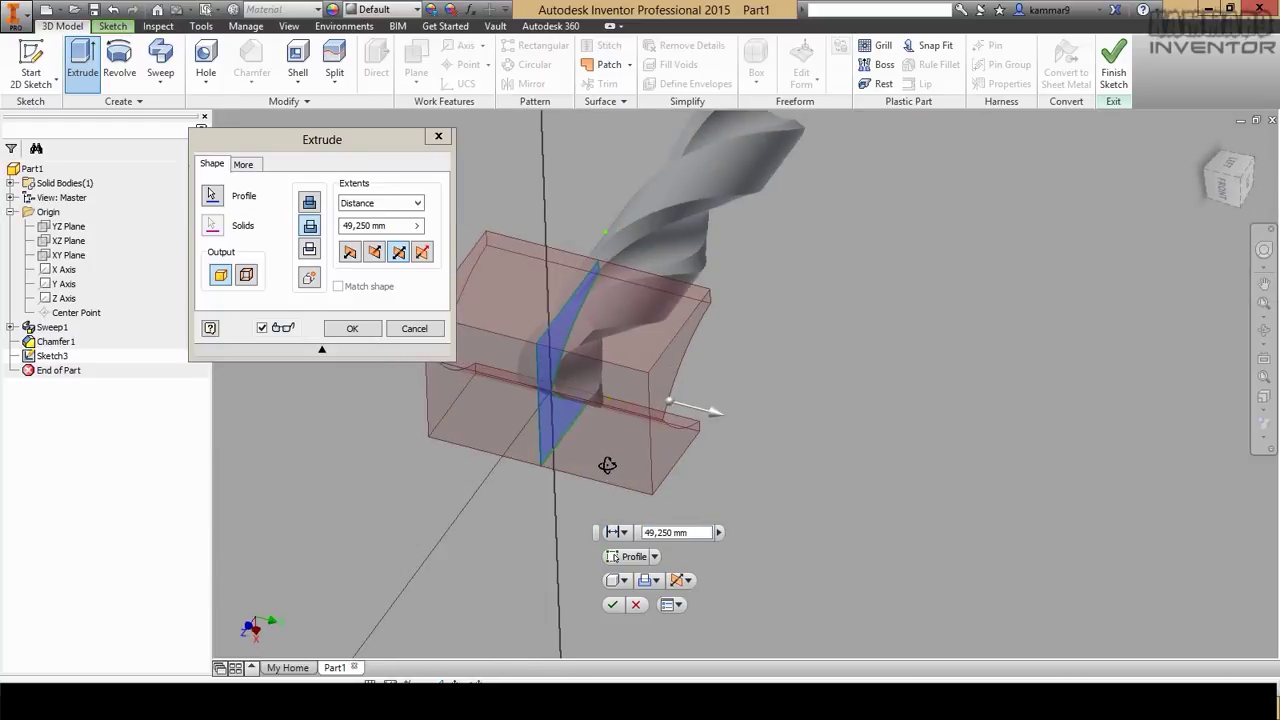
{"action": "left_click", "coordinate": [611, 605]}
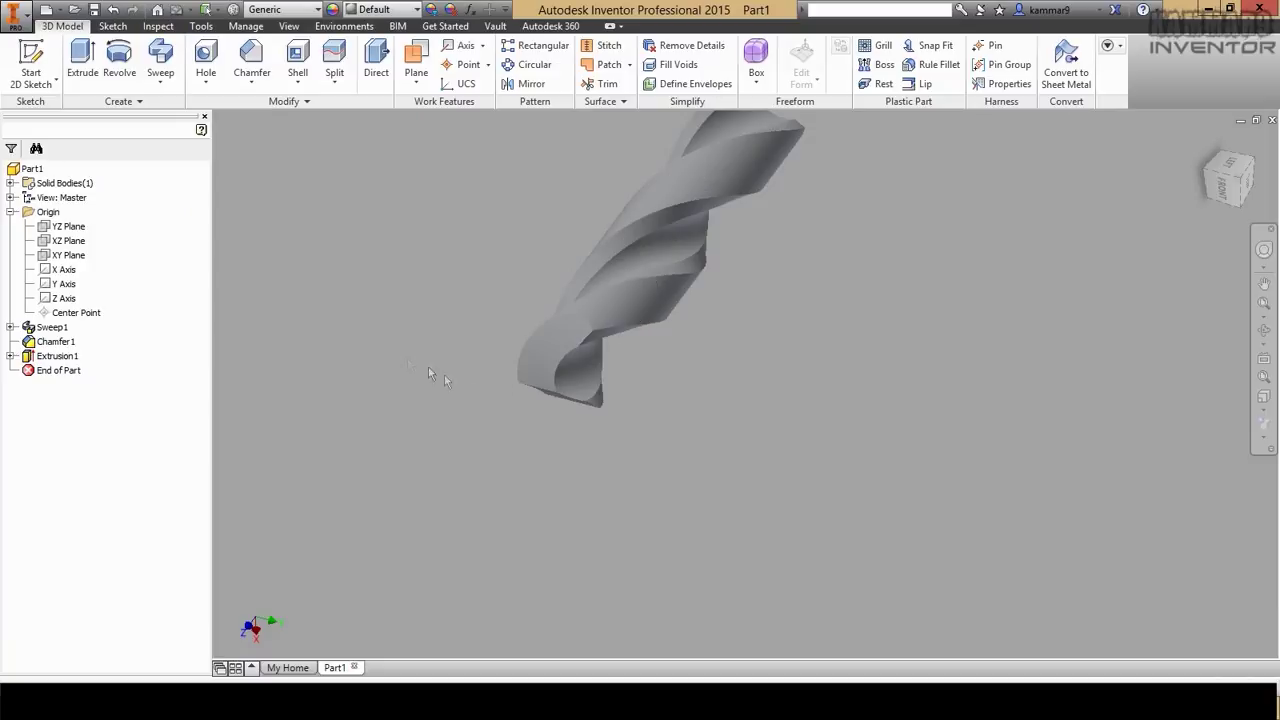
Sketch two three-point arcs on the YZ plane from the origin past opposite sides of the drill, the second about 128 mm in radius.
{"action": "left_click", "coordinate": [70, 228]}
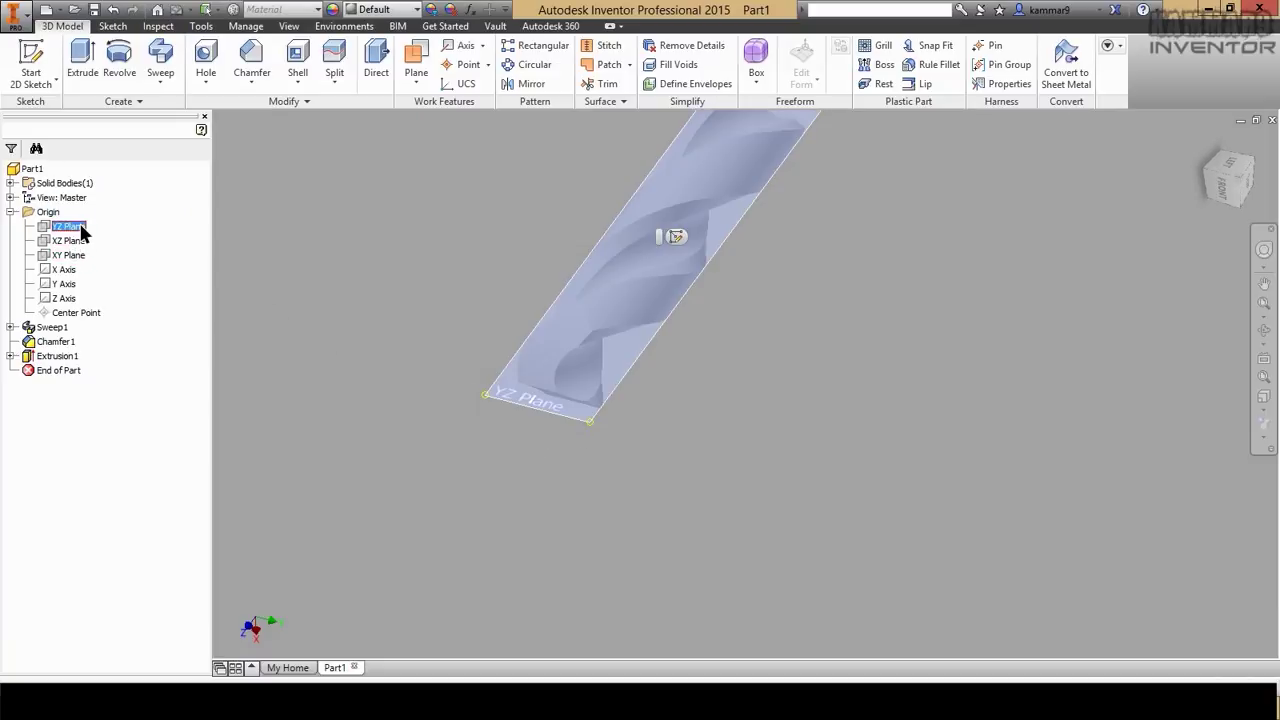
{"action": "left_click", "coordinate": [32, 55]}
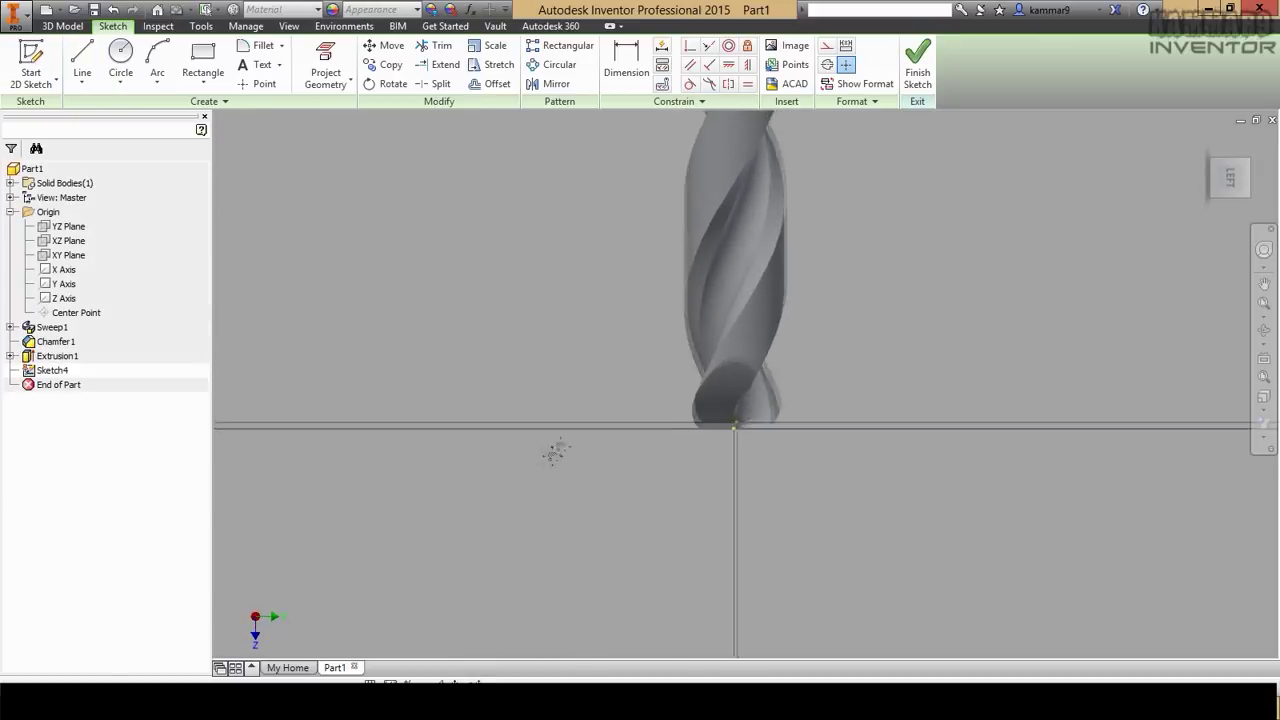
{"action": "left_click", "coordinate": [157, 62]}
{"action": "left_click", "coordinate": [701, 546]}
{"action": "left_click", "coordinate": [791, 357]}
{"action": "left_click", "coordinate": [779, 399]}
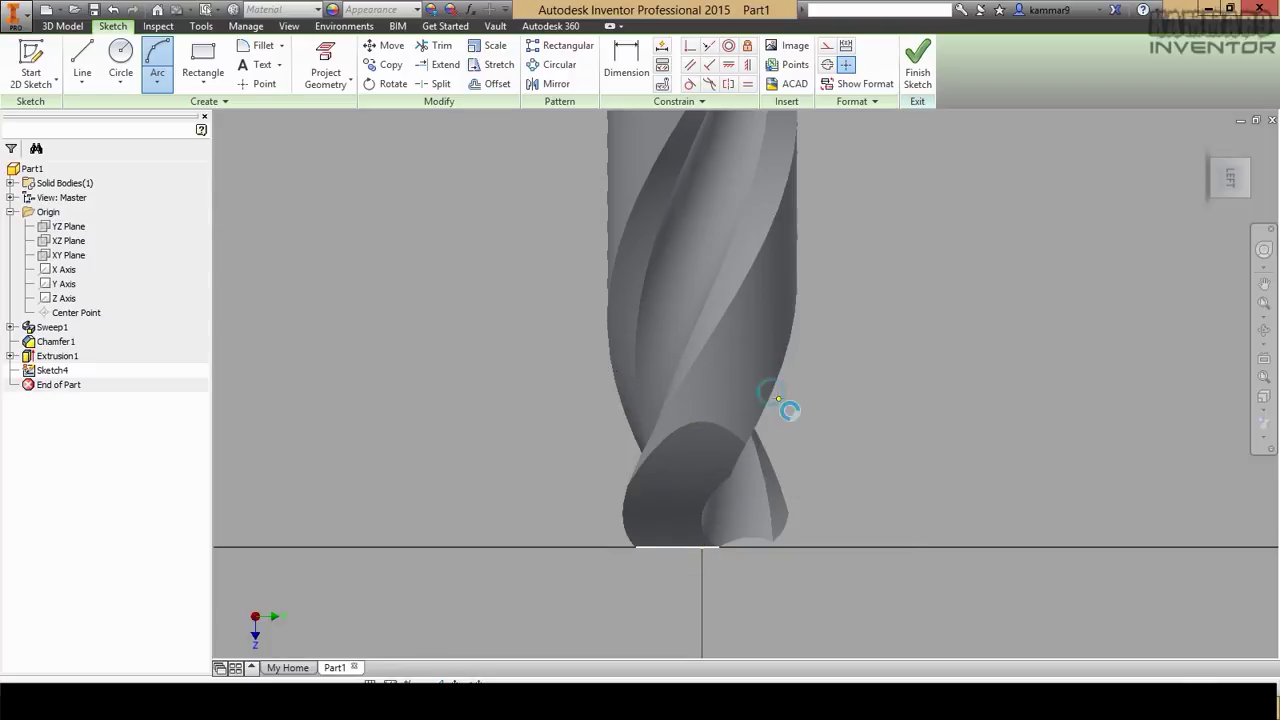
{"action": "left_click", "coordinate": [701, 546]}
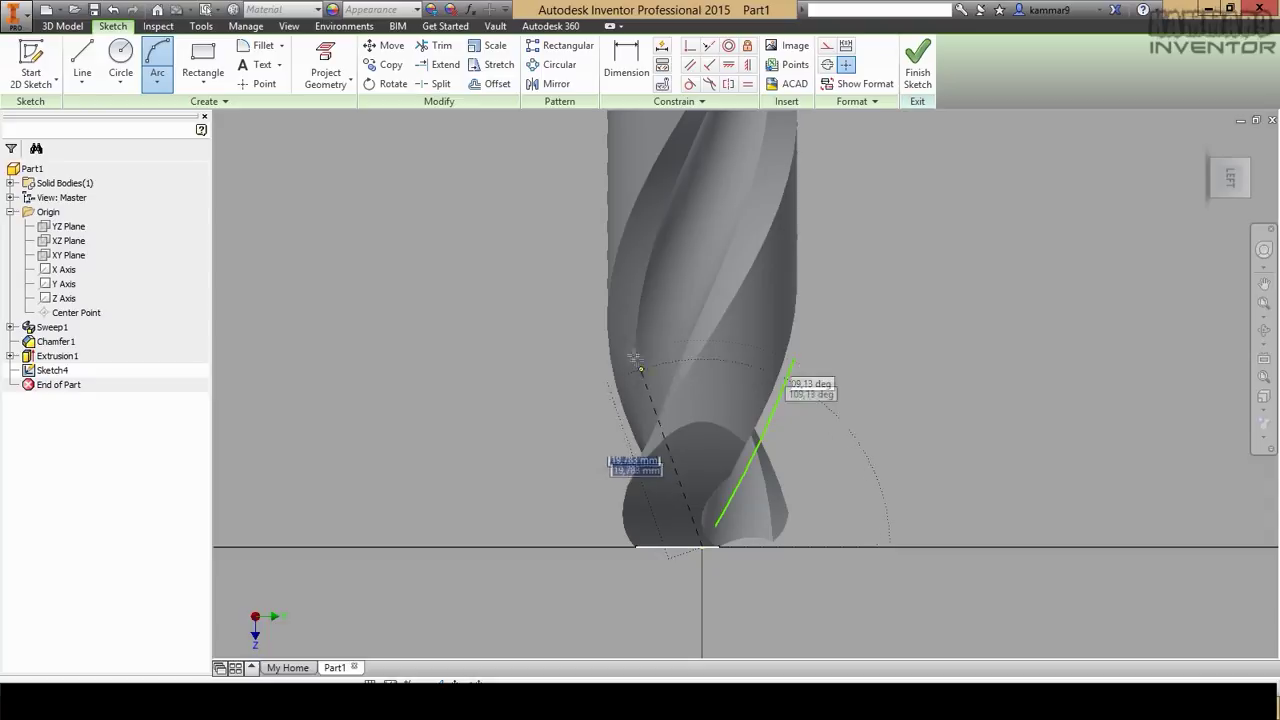
{"action": "left_click", "coordinate": [600, 316]}
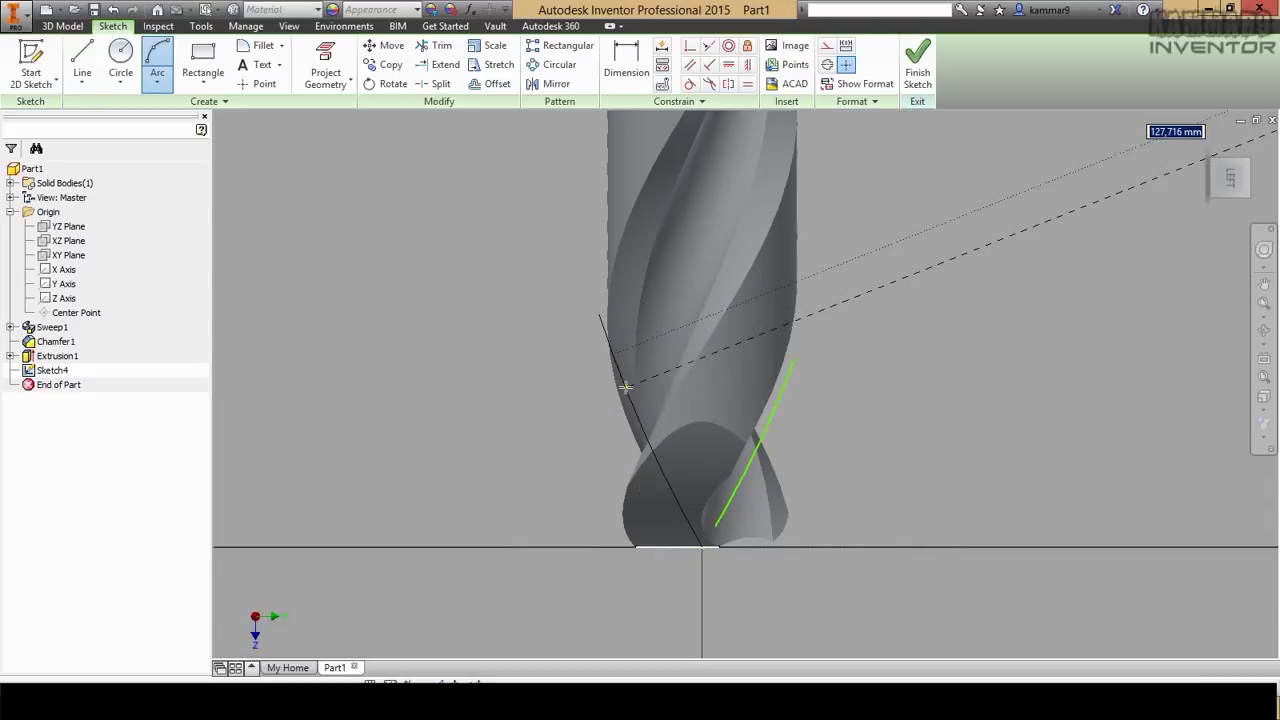
{"action": "left_click", "coordinate": [624, 386]}
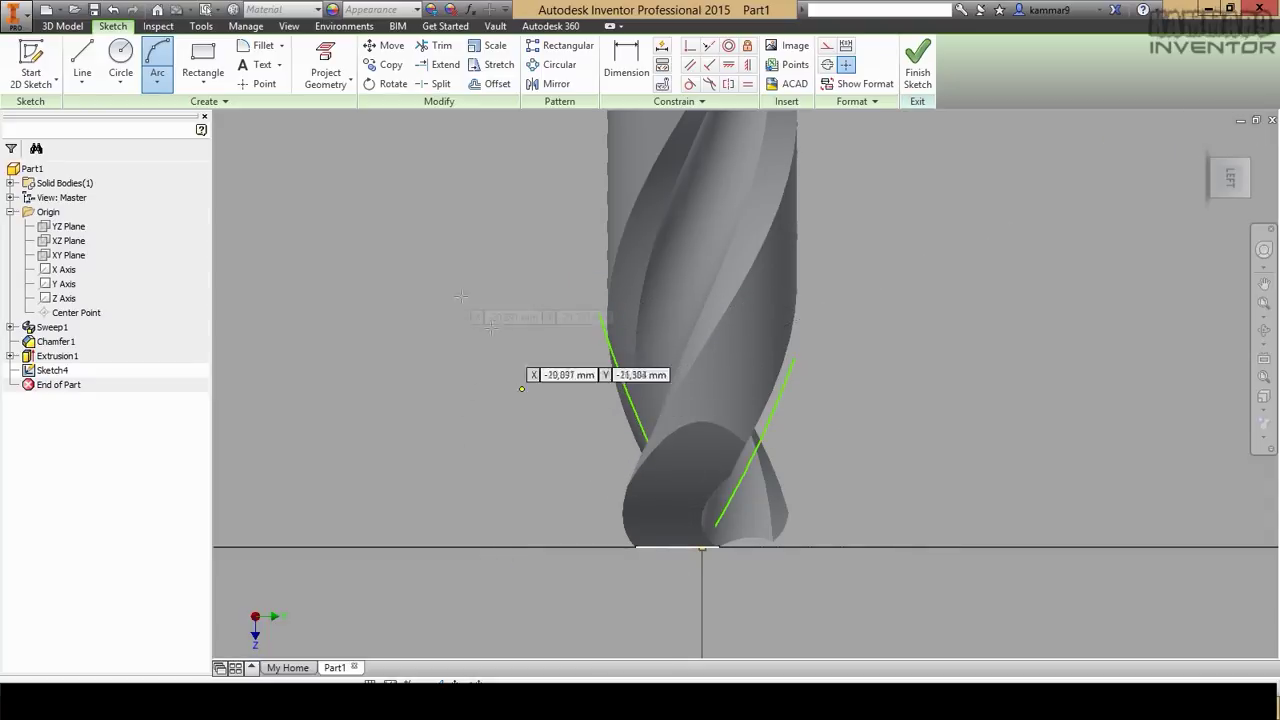
Connect the arcs' outer ends with straight lines enclosing the tip, with the first long side about 30 mm.
{"action": "key", "text": "l"}
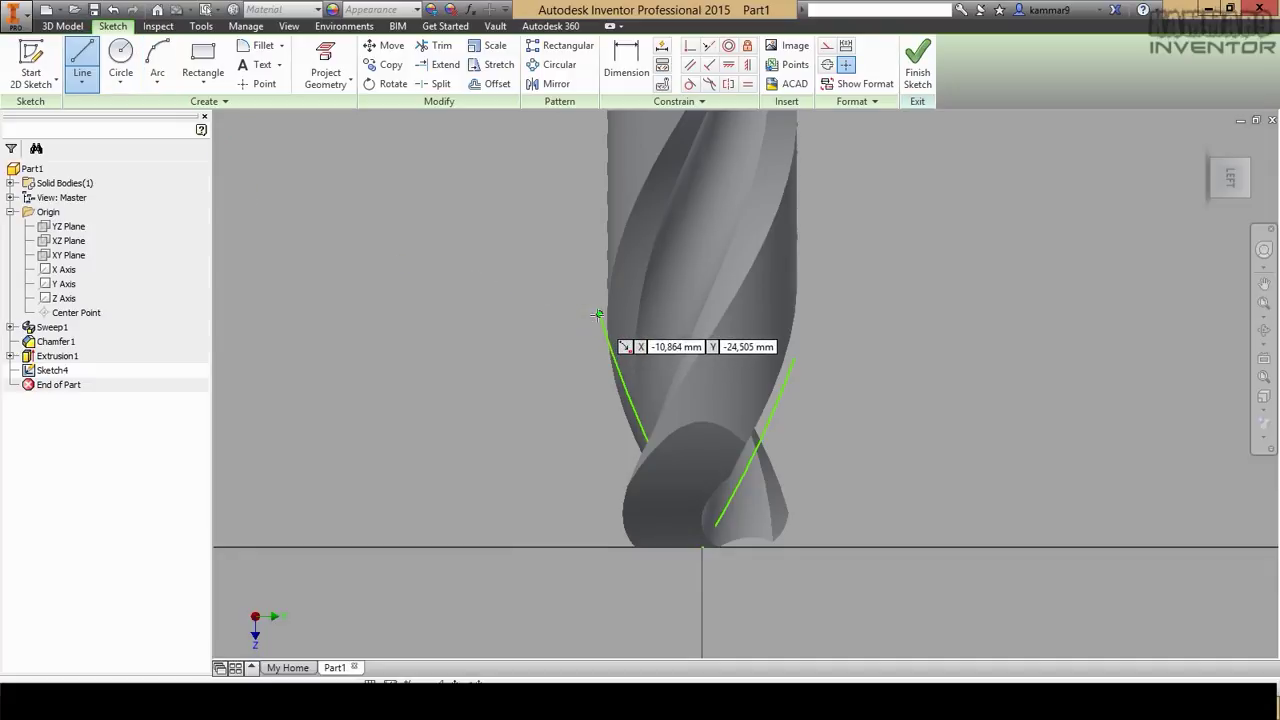
{"action": "left_click", "coordinate": [566, 315]}
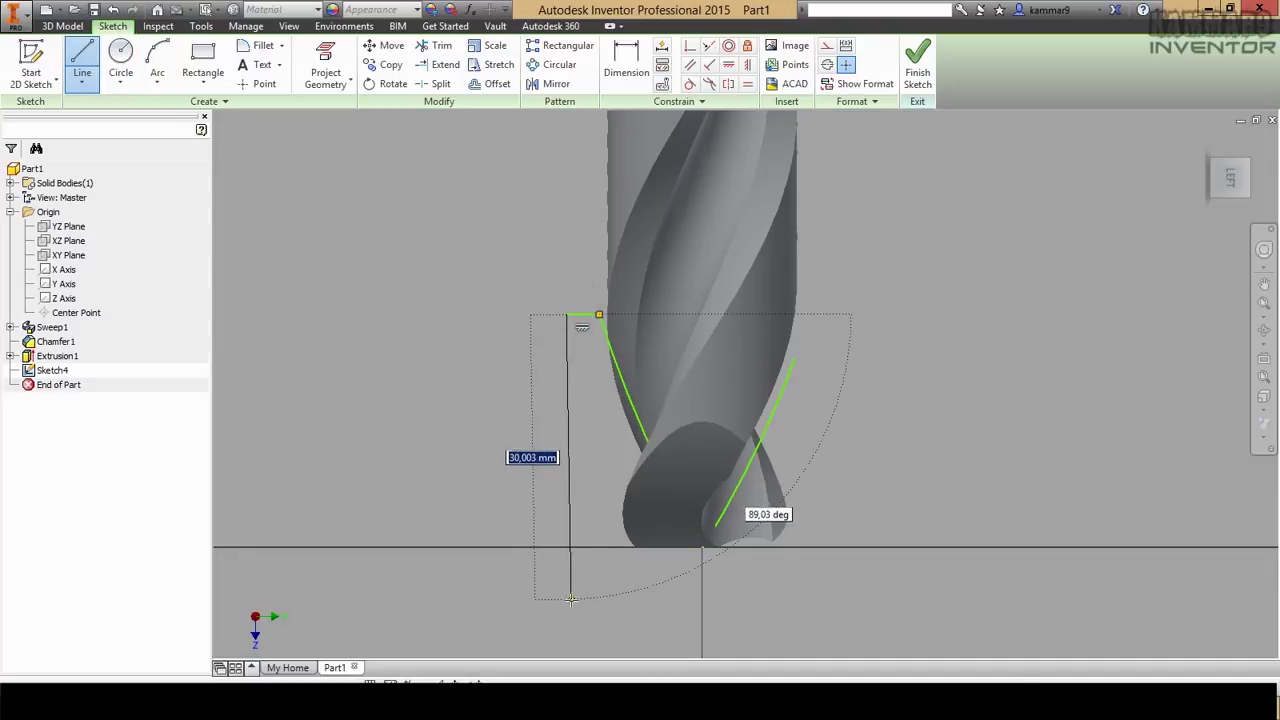
{"action": "left_click", "coordinate": [566, 603]}
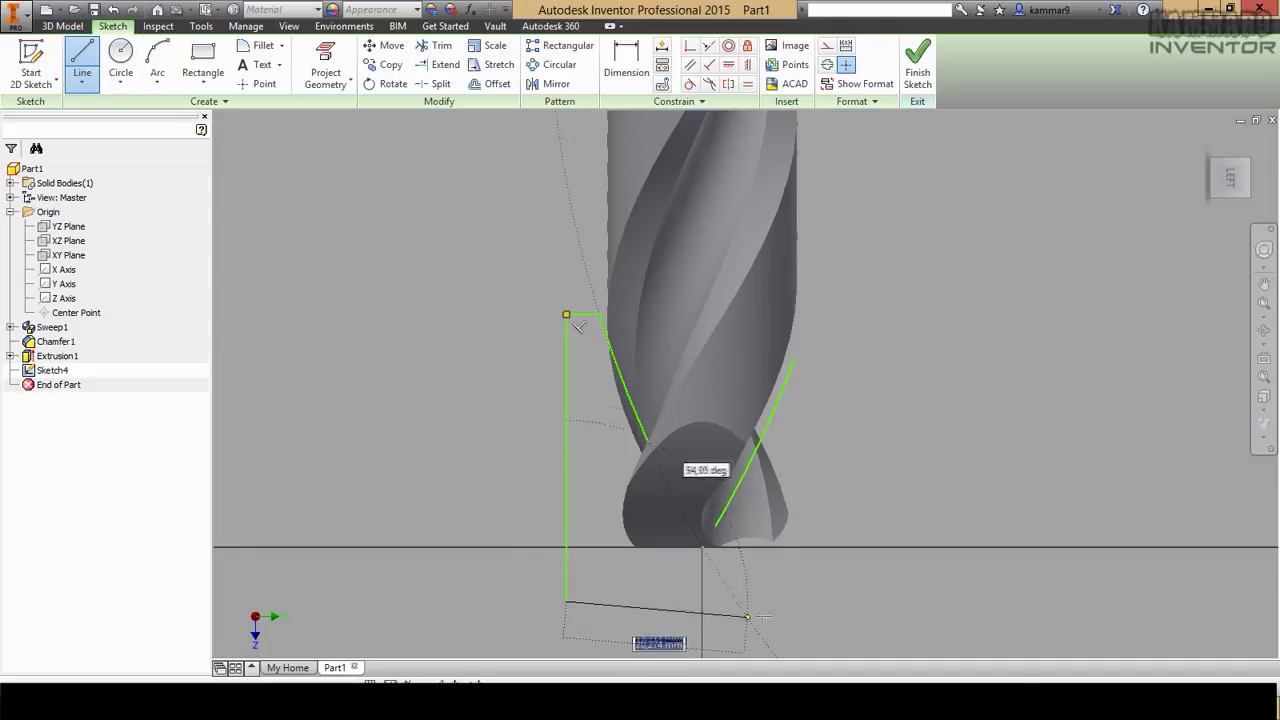
{"action": "left_click", "coordinate": [825, 601]}
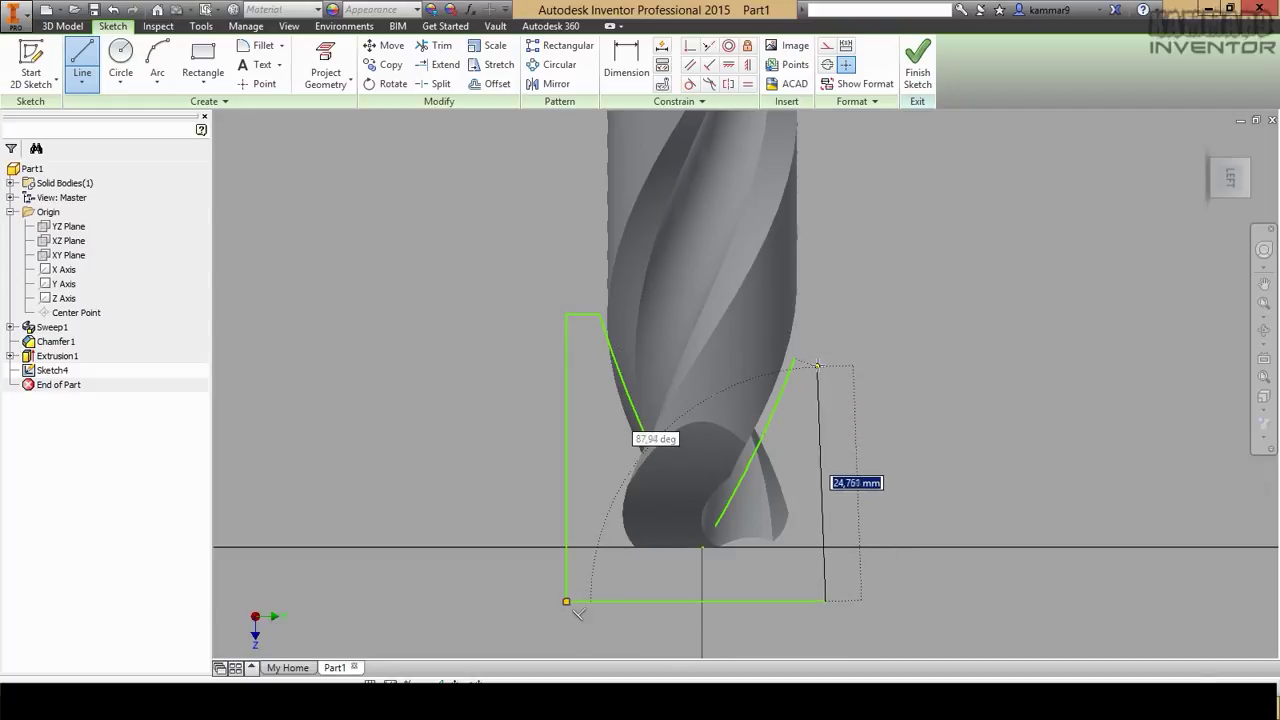
{"action": "left_click", "coordinate": [823, 357]}
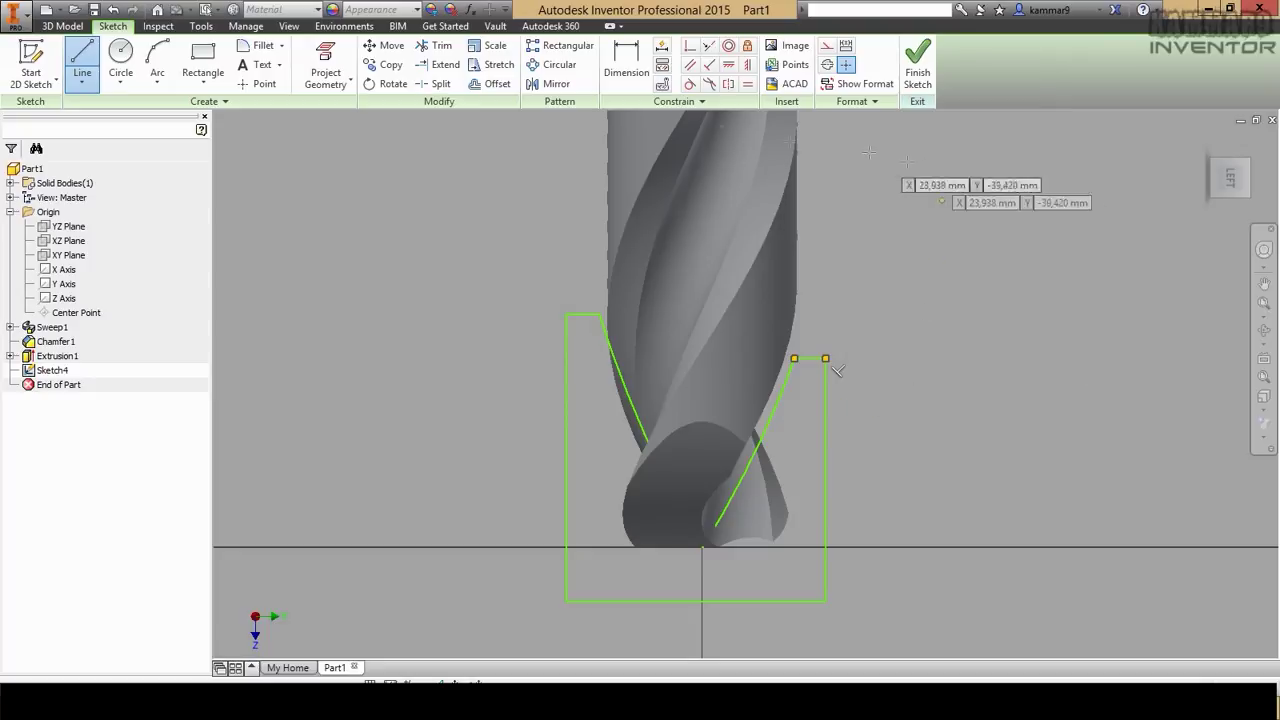
Cut the tip with the YZ-plane profile using a symmetric 49.25 mm extrusion.
{"action": "left_click", "coordinate": [66, 27]}
{"action": "left_click", "coordinate": [80, 70]}
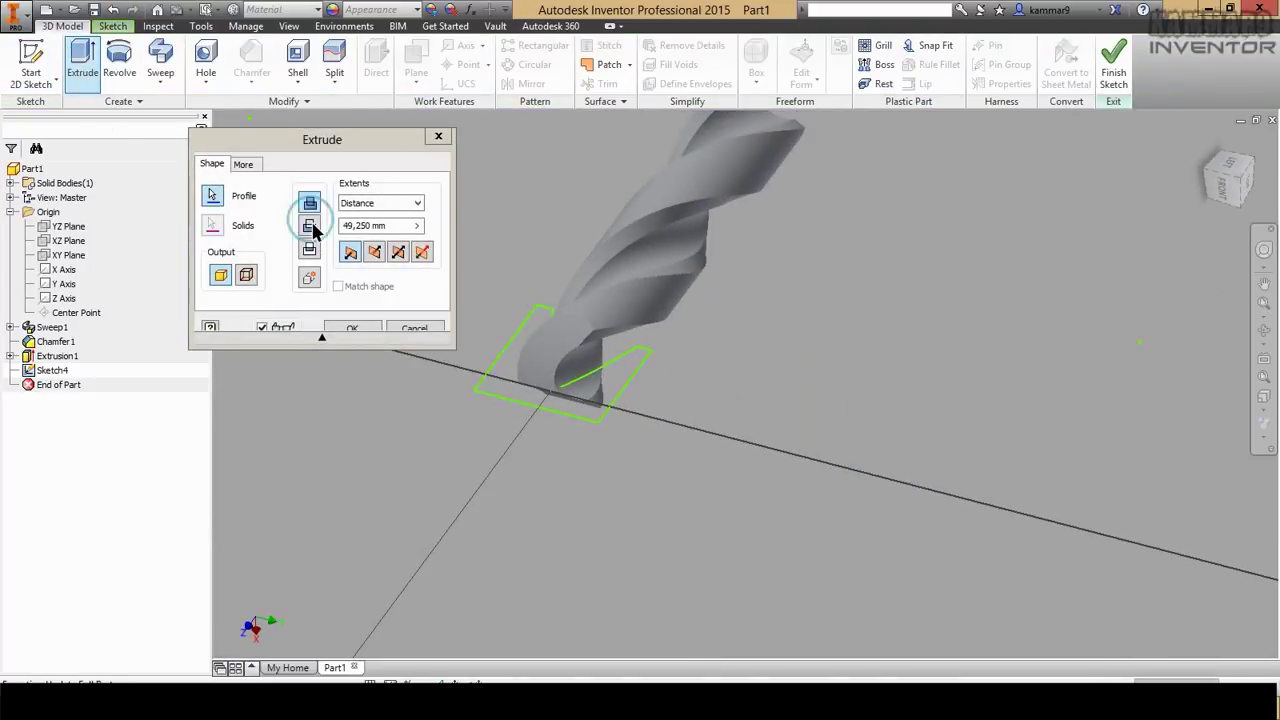
{"action": "left_click", "coordinate": [398, 253]}
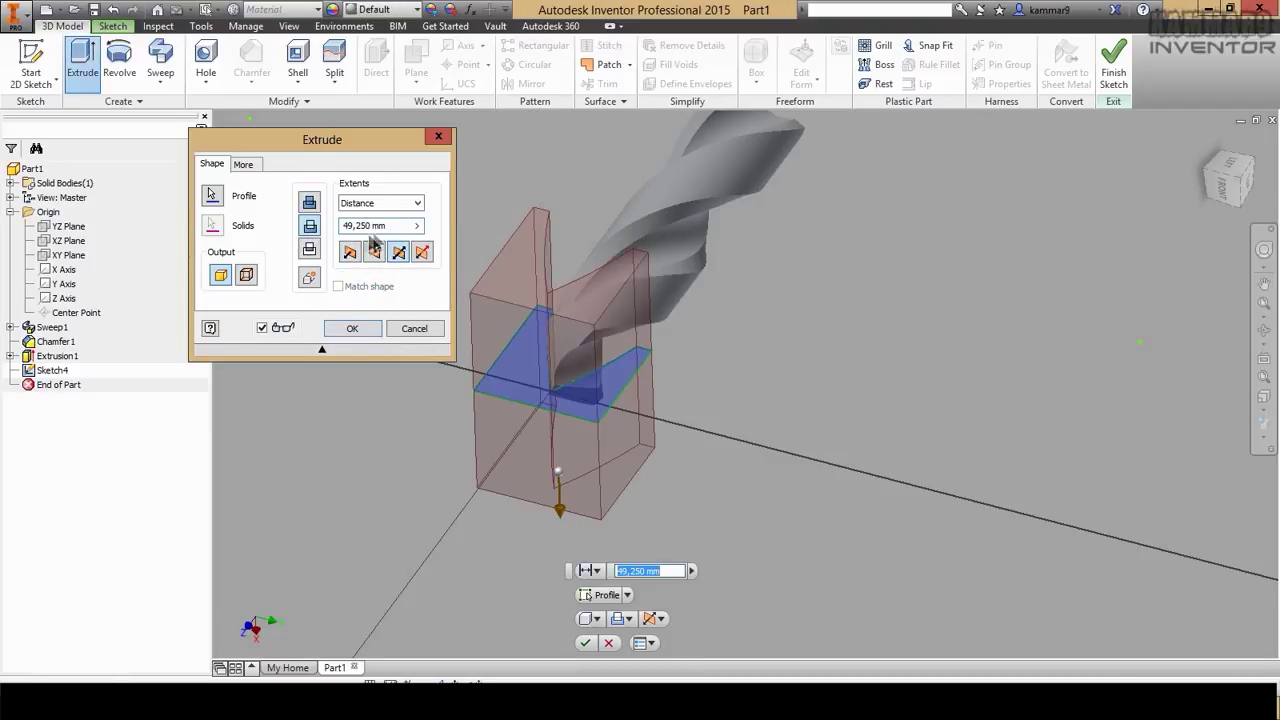
{"action": "left_click", "coordinate": [357, 335]}
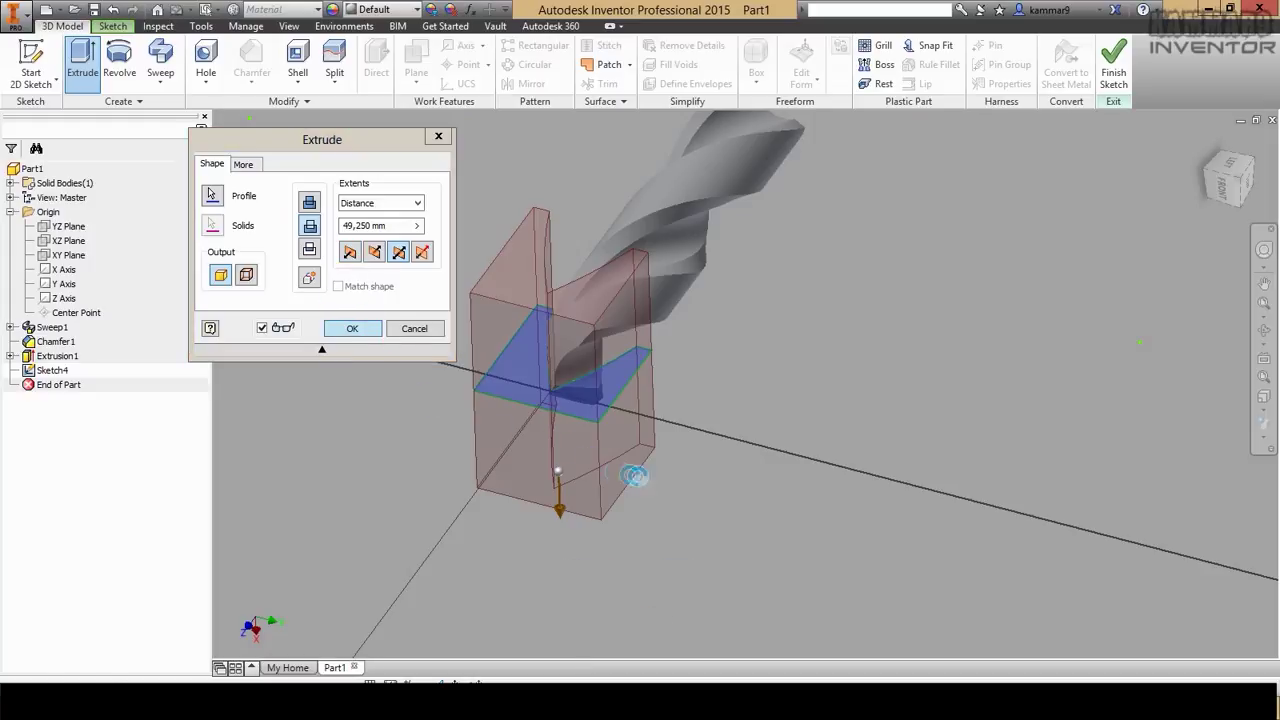
Start a sketch on the drill's flat end face opposite the tip.
{"action": "middle_click_drag", "start_coordinate": [675, 442], "coordinate": [636, 470], "text": "shift"}
{"action": "left_click", "coordinate": [1238, 187]}
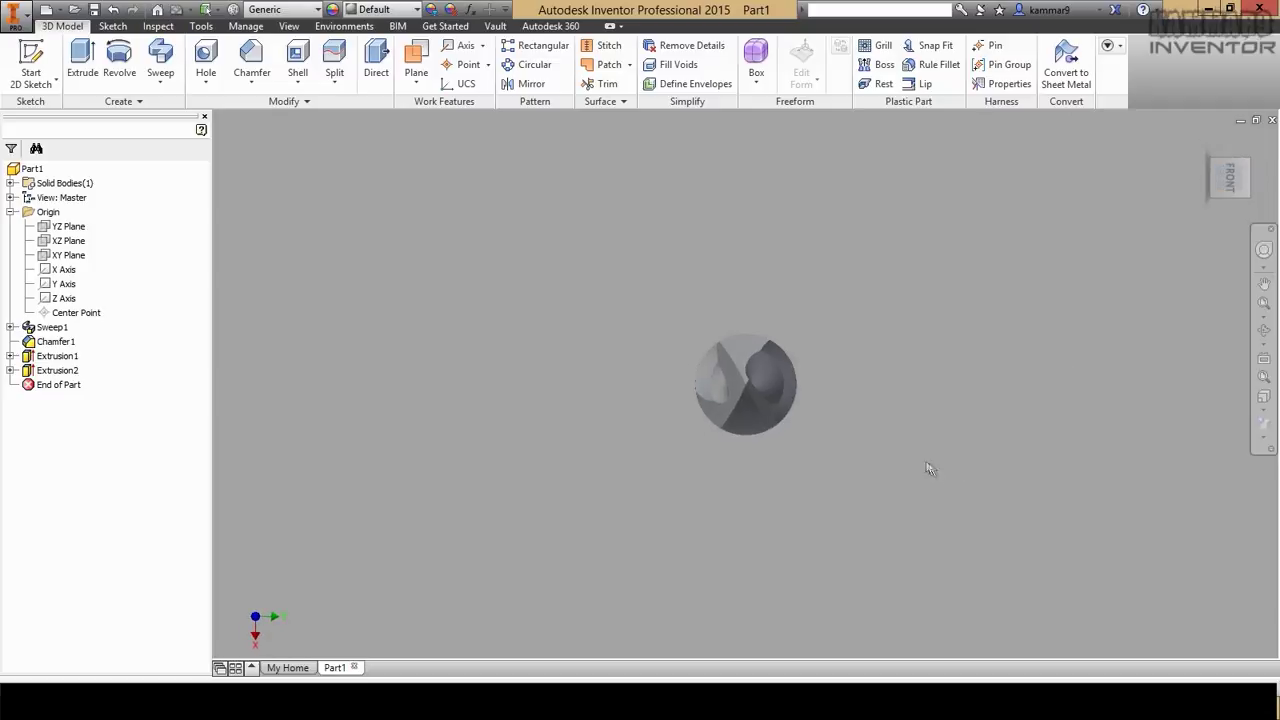
{"action": "scroll", "coordinate": [753, 413], "scroll_direction": "down", "scroll_amount": 3}
{"action": "scroll", "coordinate": [753, 413], "scroll_direction": "down", "scroll_amount": 4}
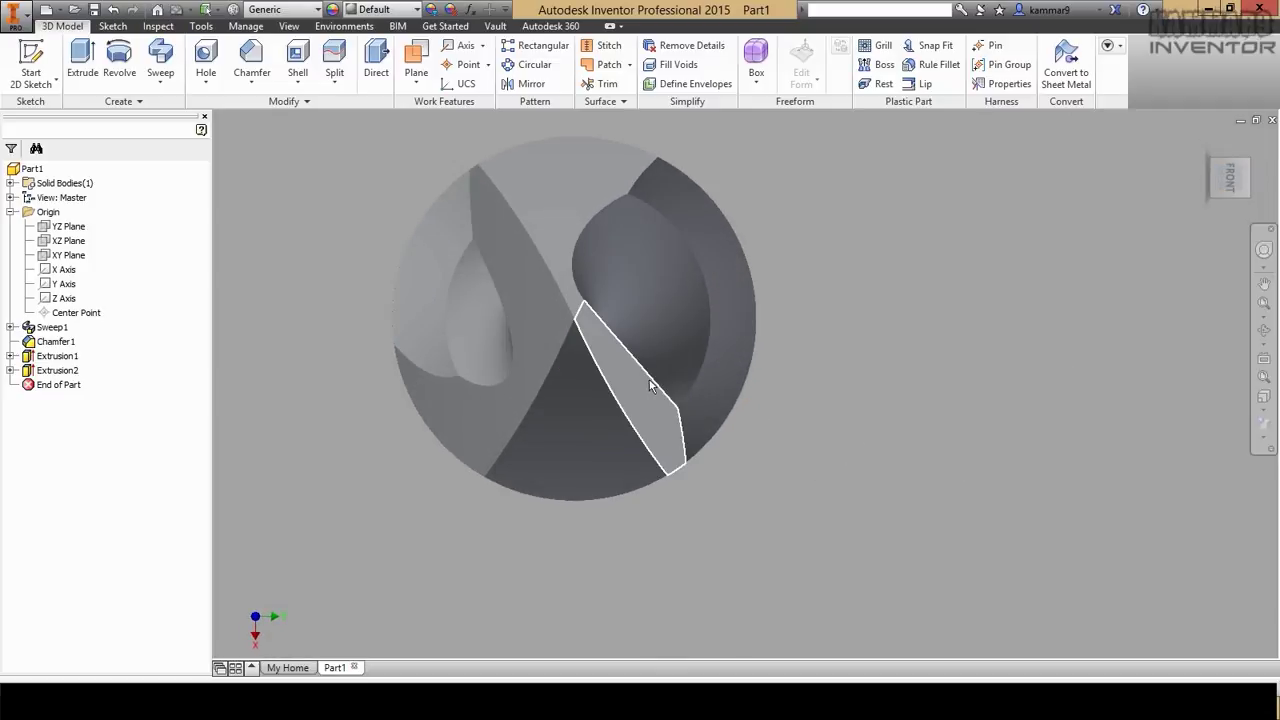
{"action": "scroll", "coordinate": [649, 380], "scroll_direction": "up", "scroll_amount": 4}
{"action": "middle_click_drag", "start_coordinate": [649, 380], "coordinate": [743, 405], "text": "shift"}
{"action": "left_click", "coordinate": [741, 428]}
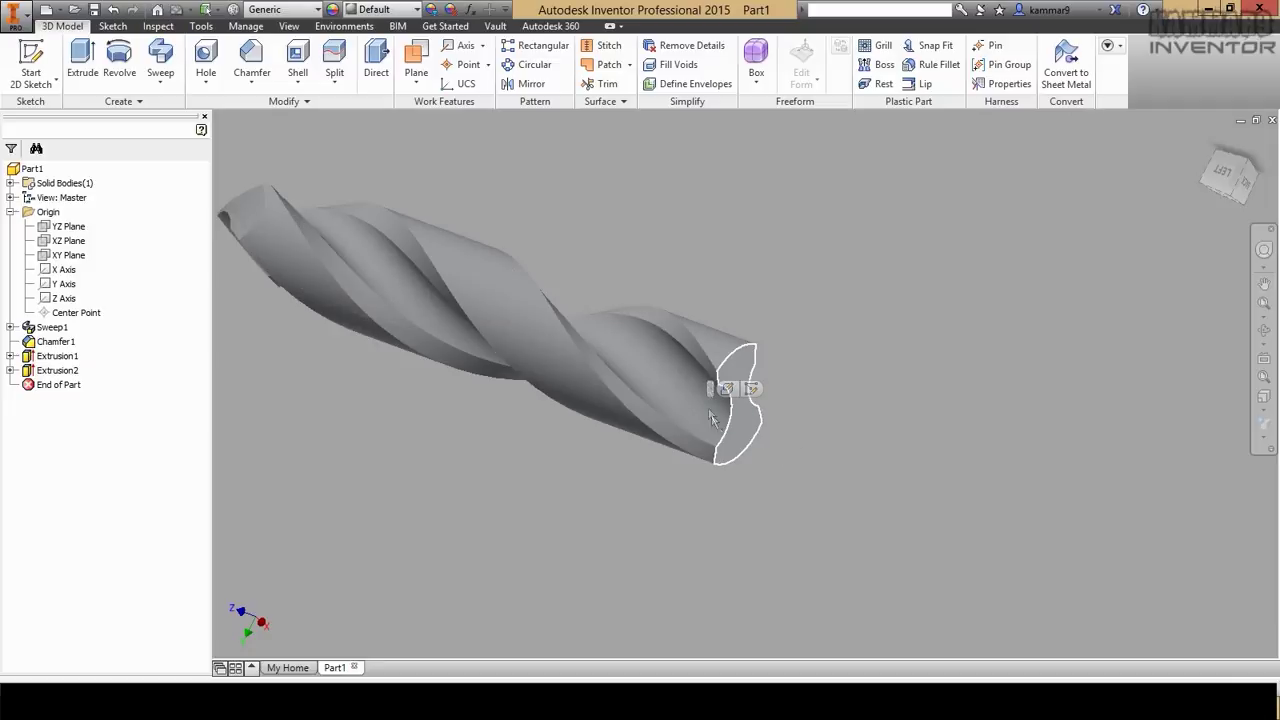
{"action": "middle_click_drag", "start_coordinate": [769, 463], "coordinate": [762, 470], "text": "shift"}
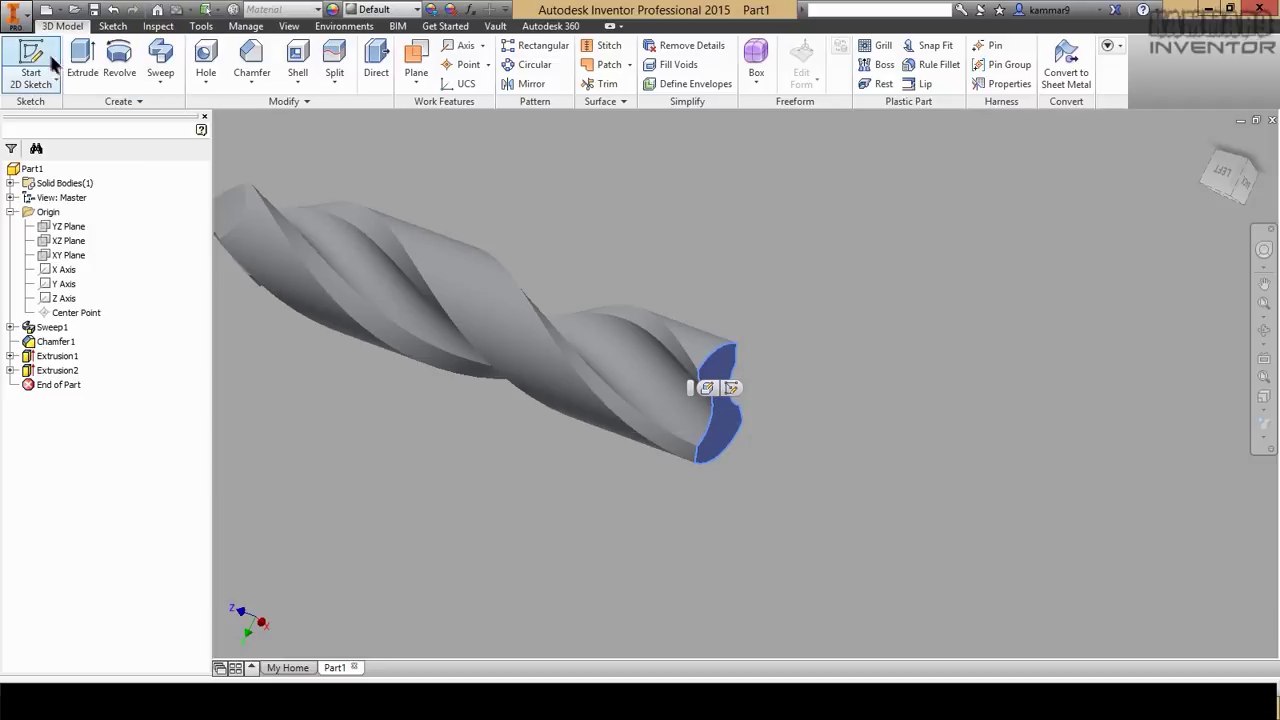
{"action": "middle_click_drag", "start_coordinate": [575, 396], "coordinate": [700, 430], "text": "shift"}
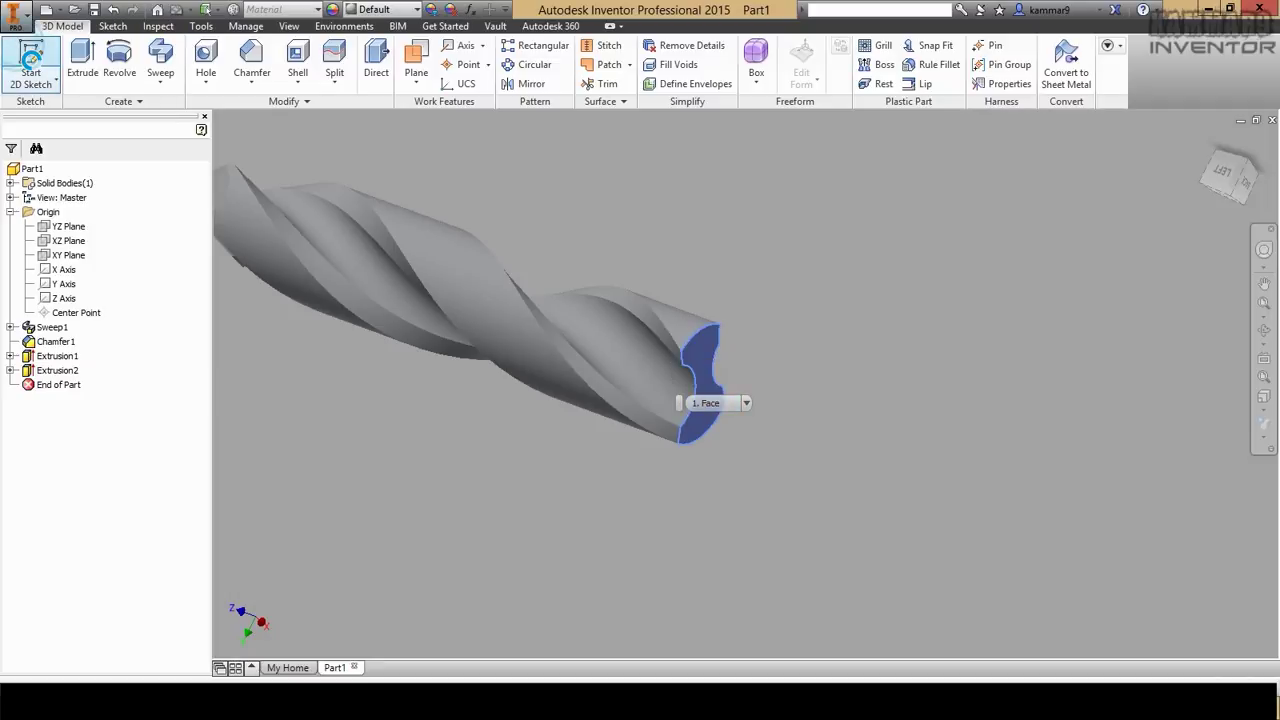
{"action": "left_click", "coordinate": [24, 58]}
Draw a circle centred on the drill's axis and passing through the outer edge of the end face.
{"action": "key", "text": "c"}
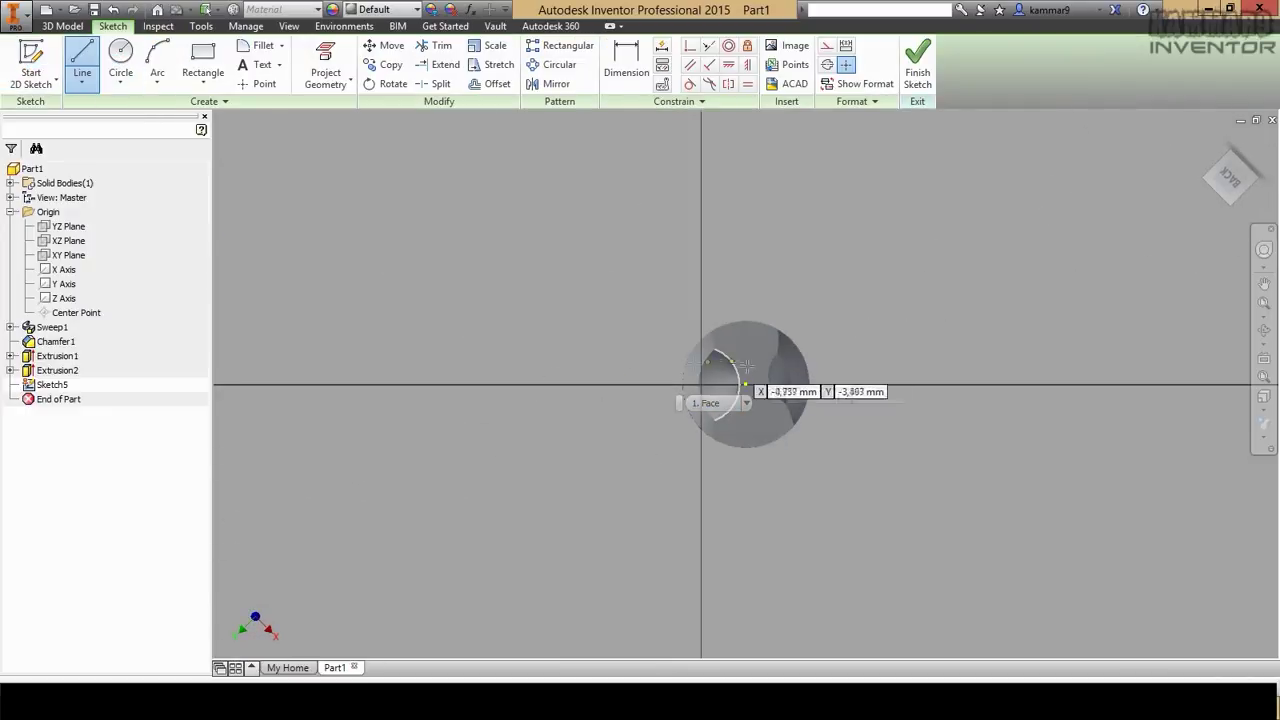
{"action": "scroll", "coordinate": [750, 372], "scroll_direction": "up", "scroll_amount": 5}
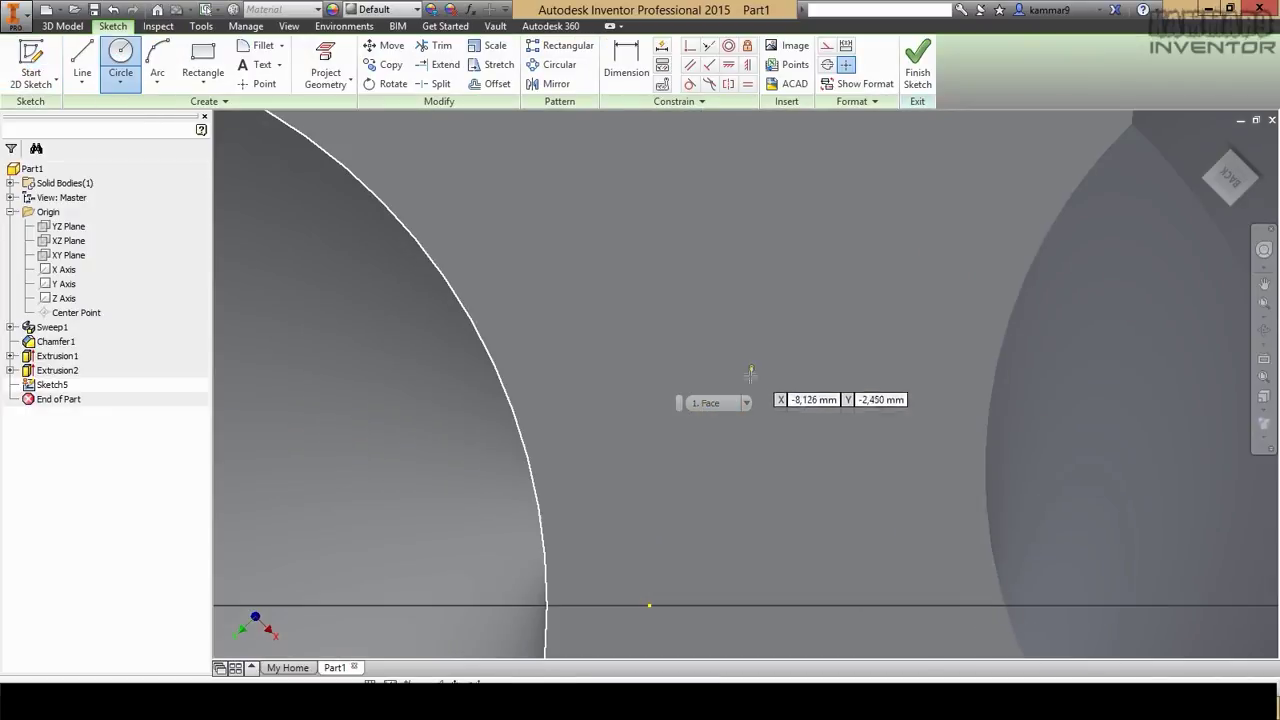
{"action": "left_click", "coordinate": [649, 605]}
{"action": "scroll", "coordinate": [765, 398], "scroll_direction": "down", "scroll_amount": 4}
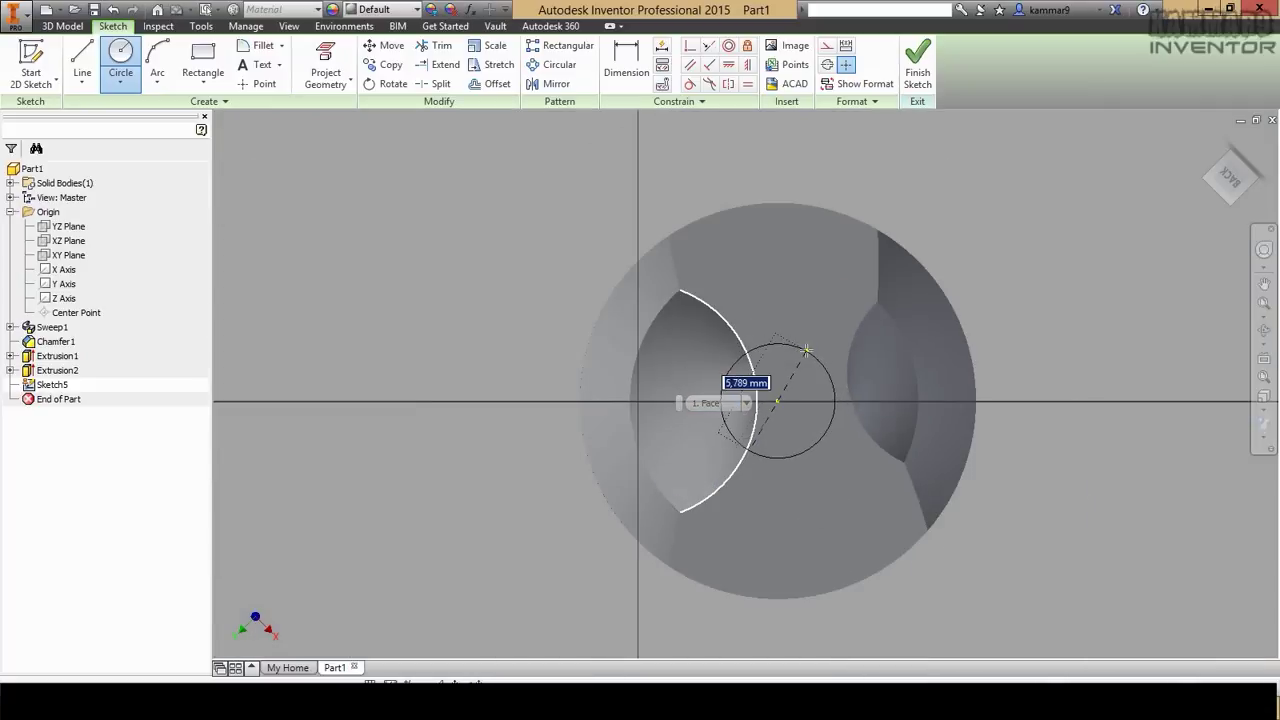
{"action": "left_click", "coordinate": [876, 231]}
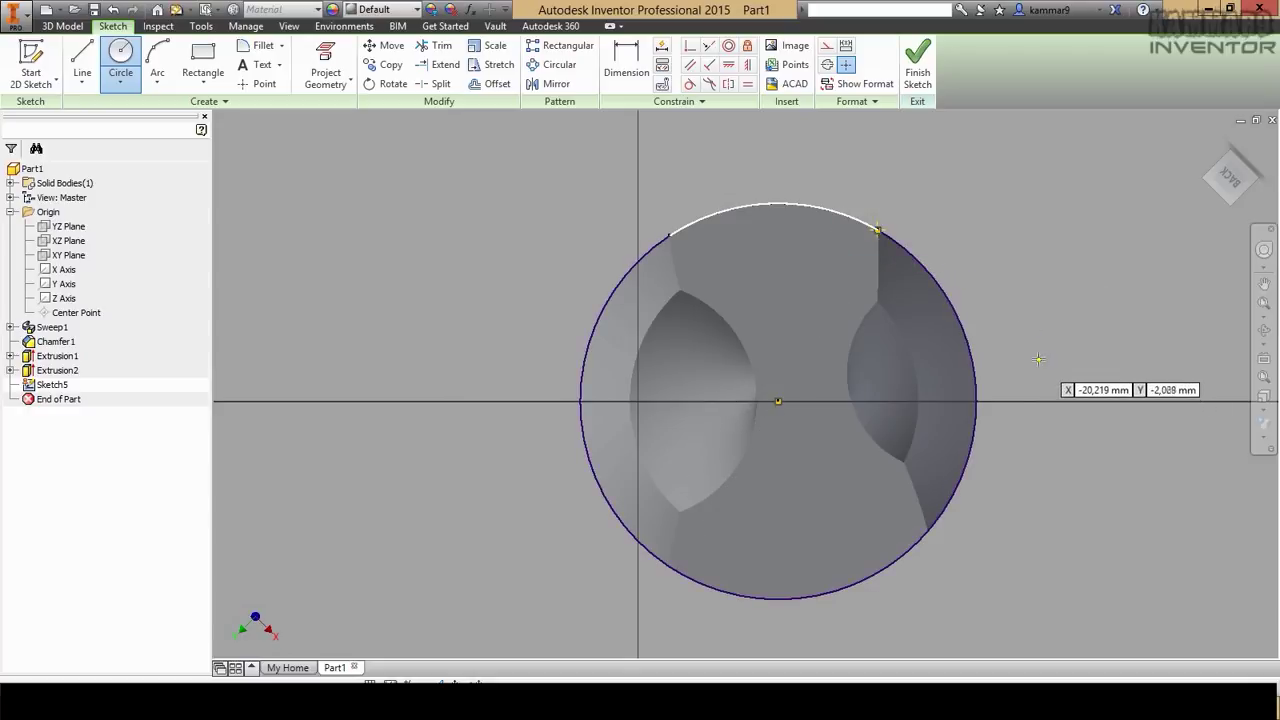
{"action": "key", "text": "Escape"}
{"action": "middle_click_drag", "start_coordinate": [808, 379], "coordinate": [773, 347]}
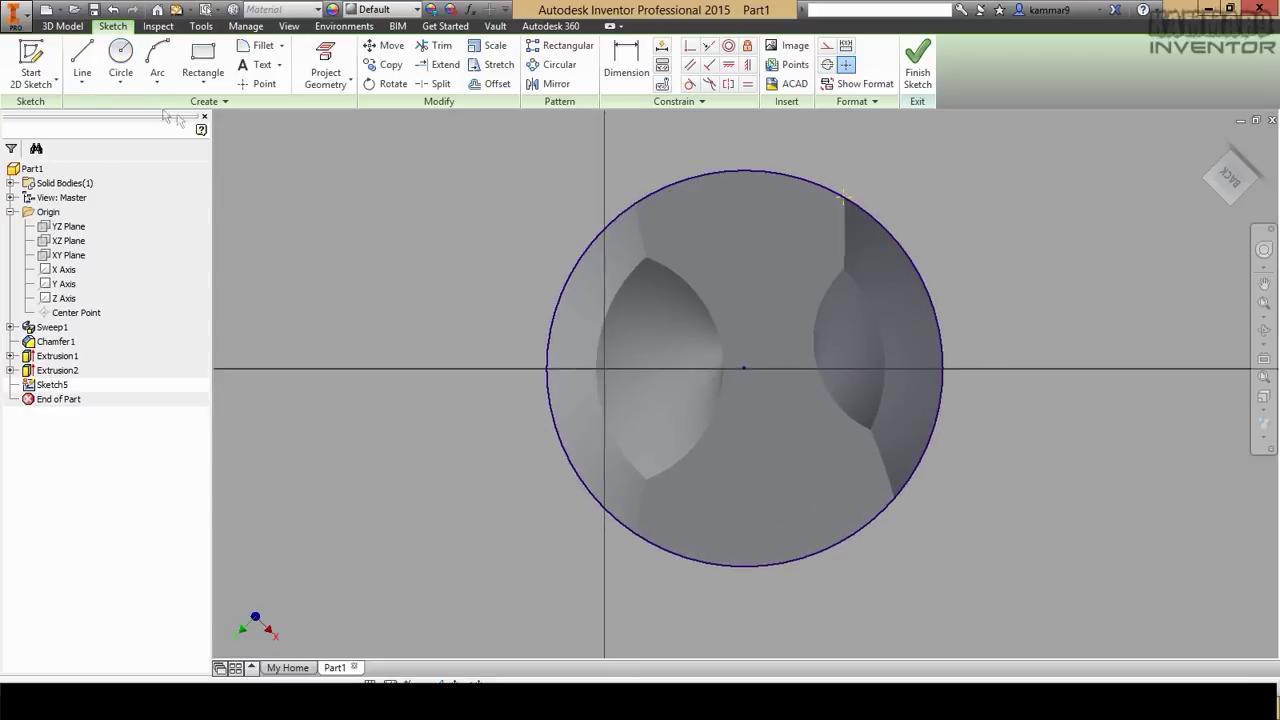
Extrude the end-face circle 50 mm away from the flutes to form the cylindrical shank.
{"action": "left_click", "coordinate": [72, 32]}
{"action": "left_click", "coordinate": [80, 65]}
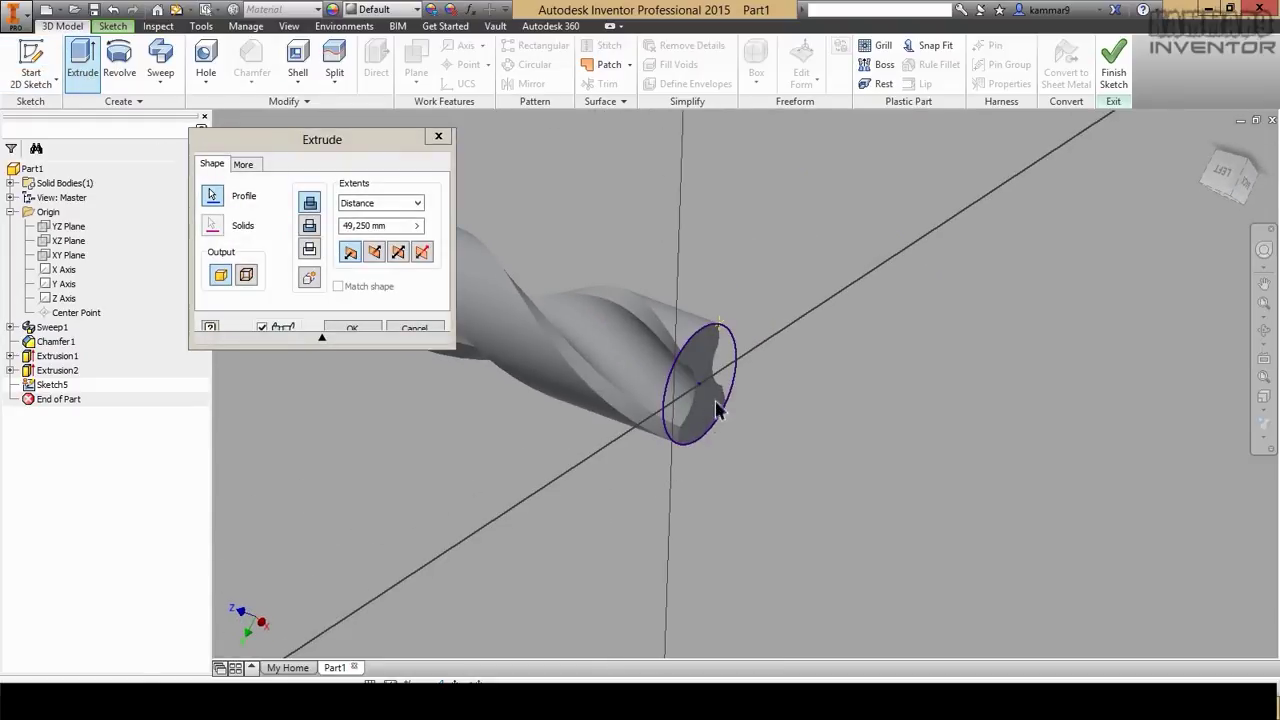
{"action": "left_click", "coordinate": [724, 446]}
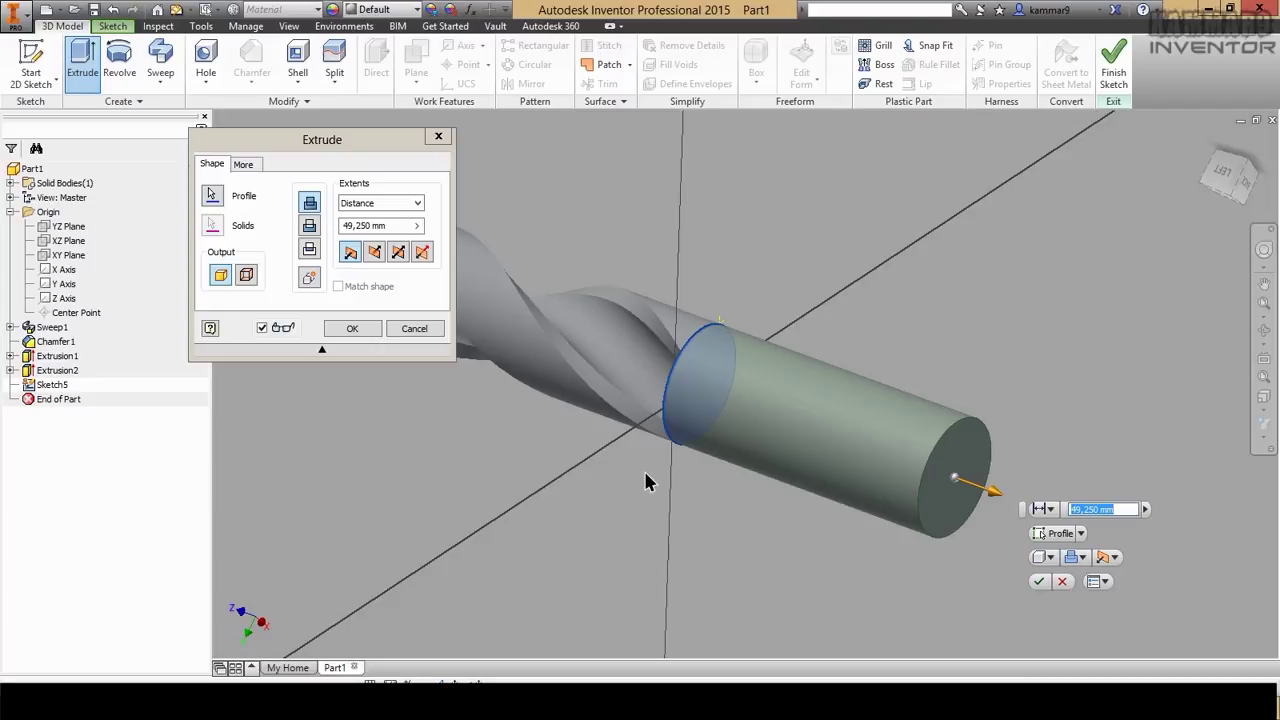
{"action": "type", "text": "50"}
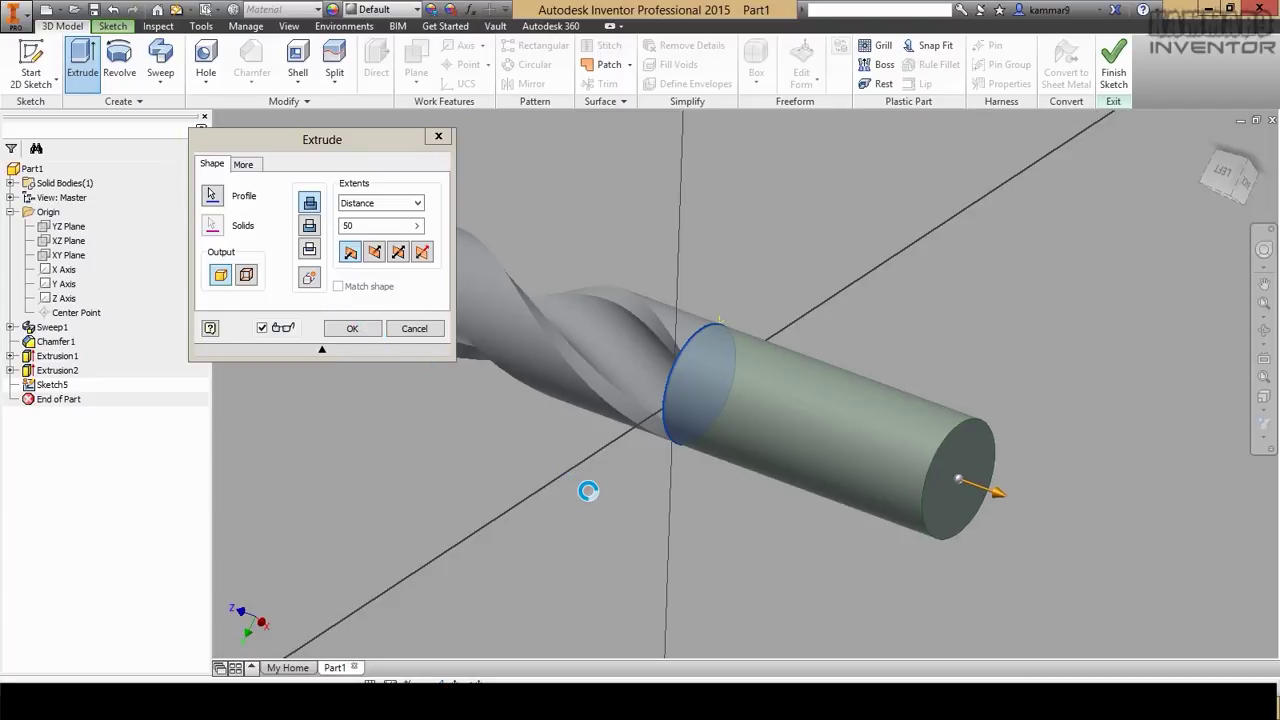
{"action": "middle_click_drag", "start_coordinate": [663, 529], "coordinate": [490, 496]}
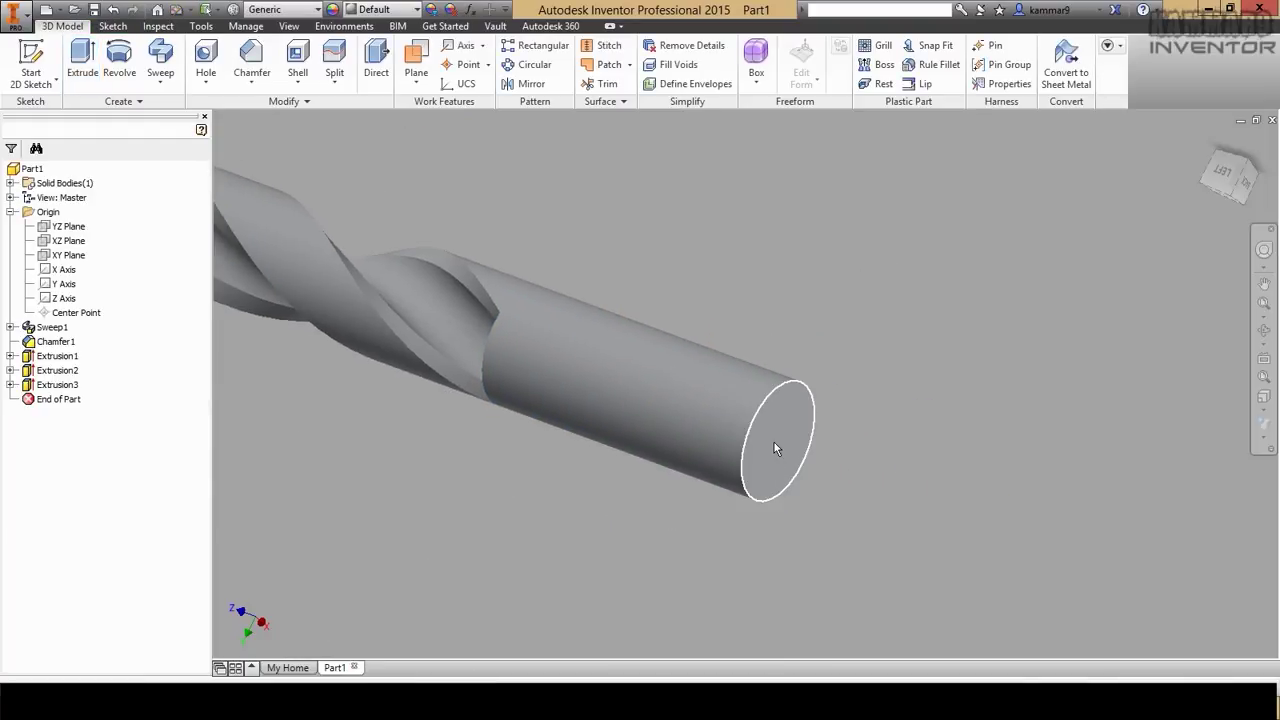
Sketch a 5 mm diameter circle on the shank's end face, centred on the rim directly above the drill's axis.
{"action": "left_click", "coordinate": [772, 470]}
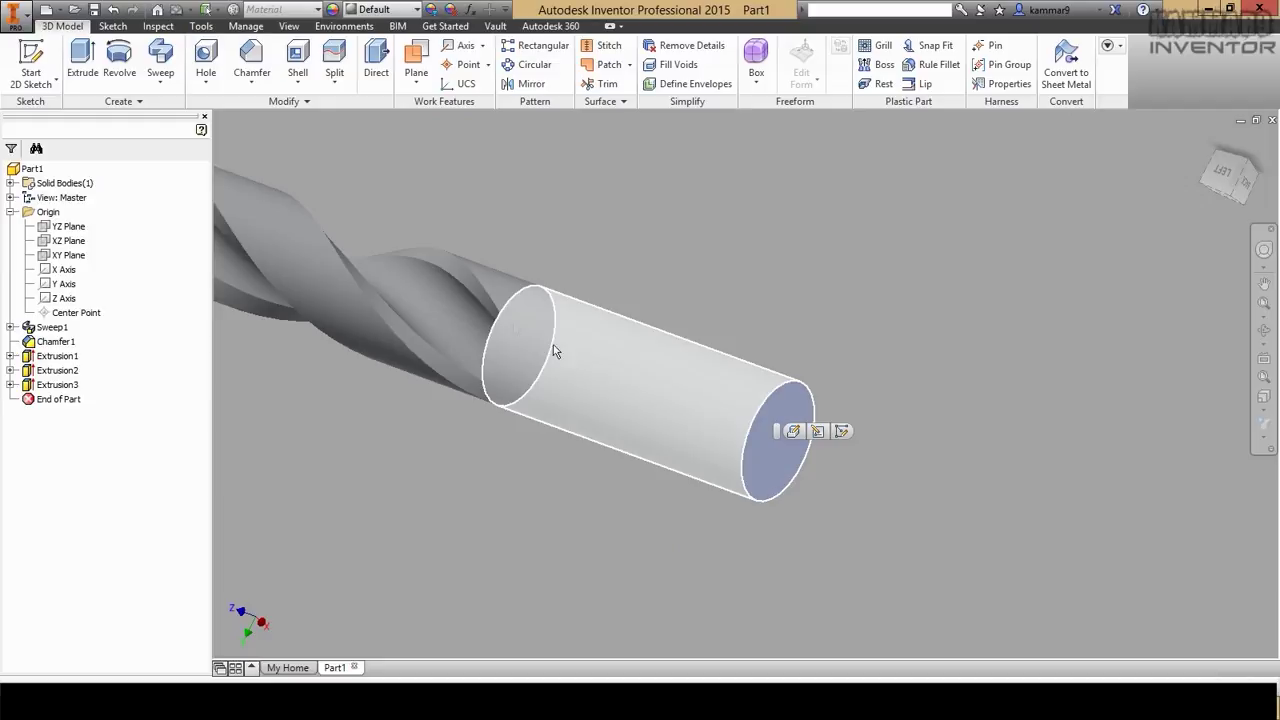
{"action": "left_click", "coordinate": [36, 60]}
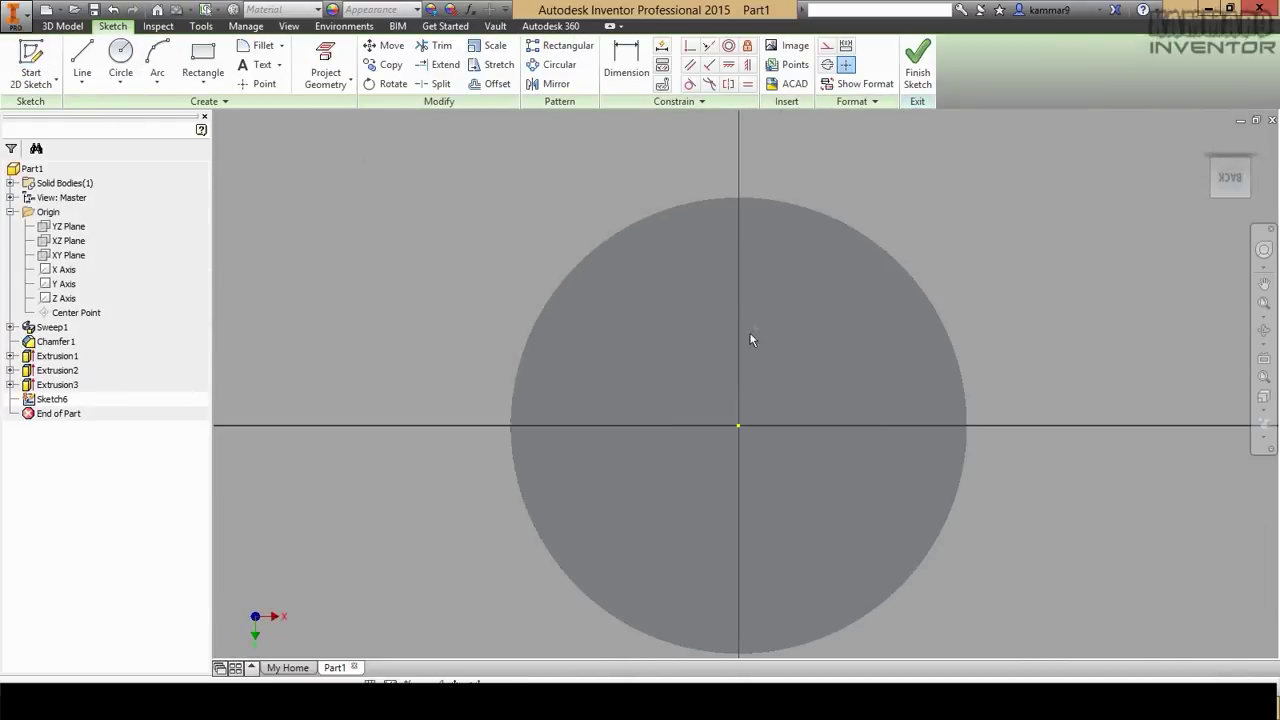
{"action": "left_click", "coordinate": [118, 55]}
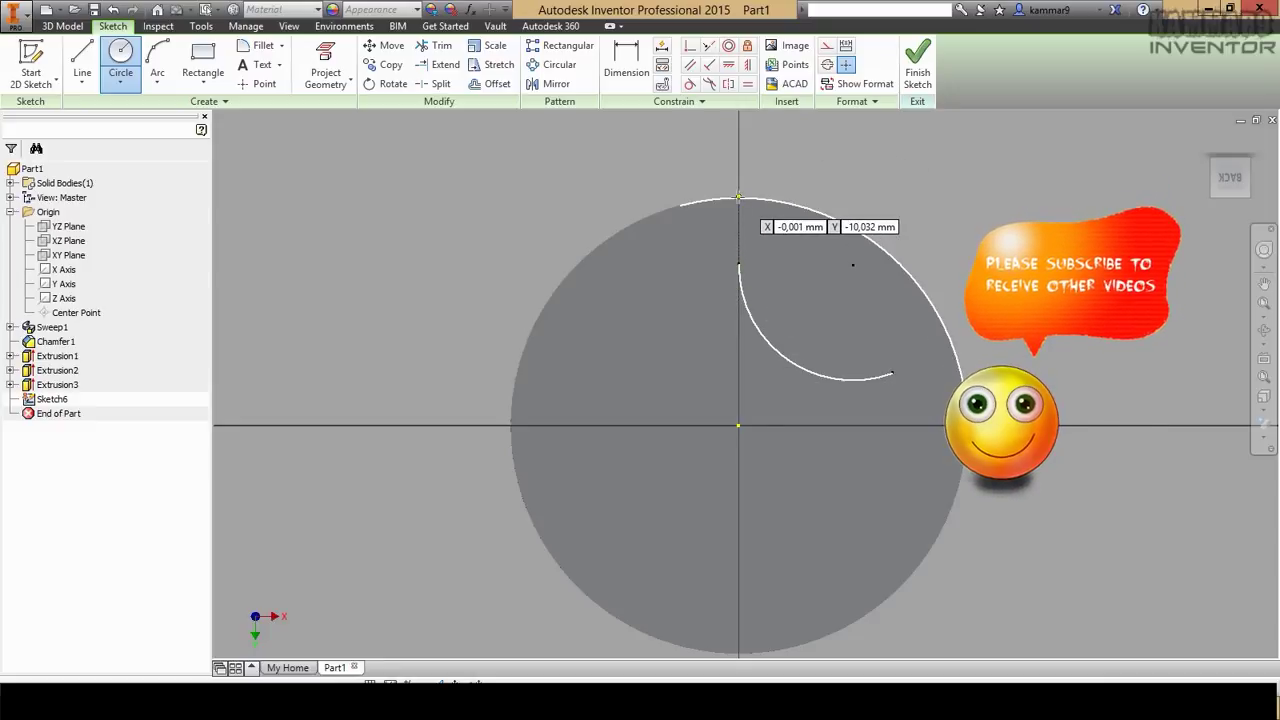
{"action": "left_click", "coordinate": [738, 198]}
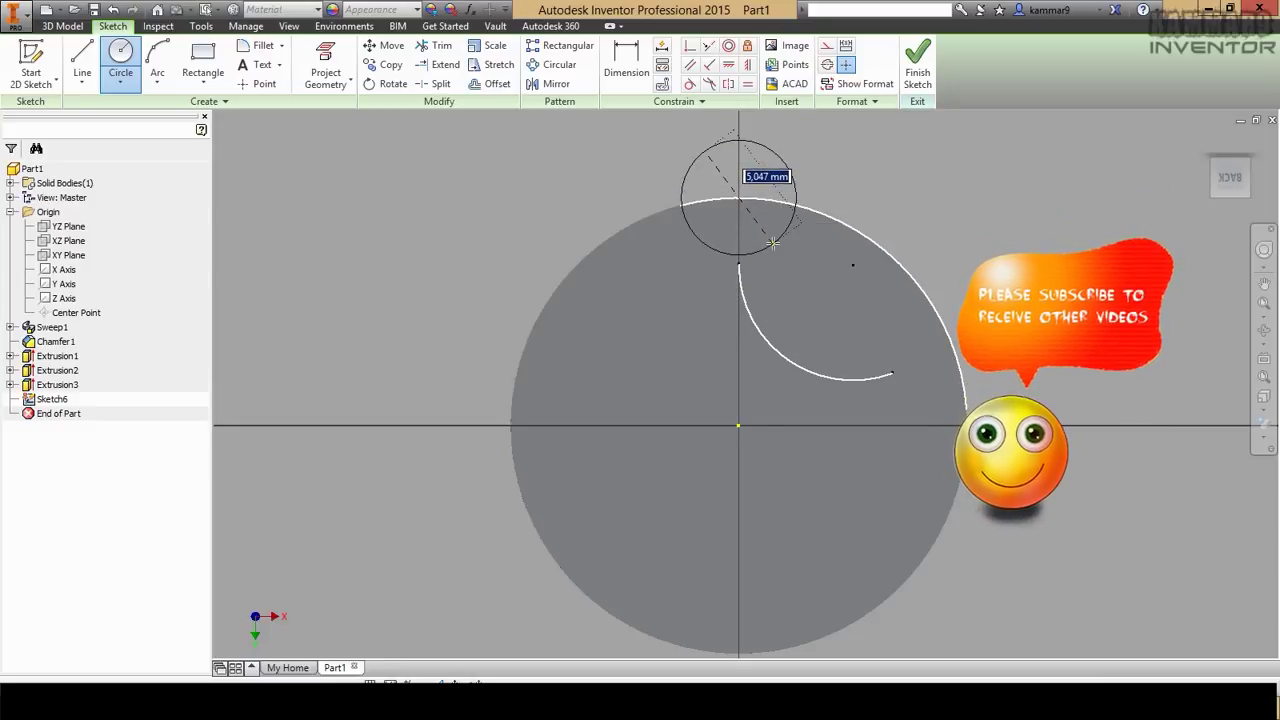
{"action": "type", "text": "5"}
{"action": "key", "text": "Return"}
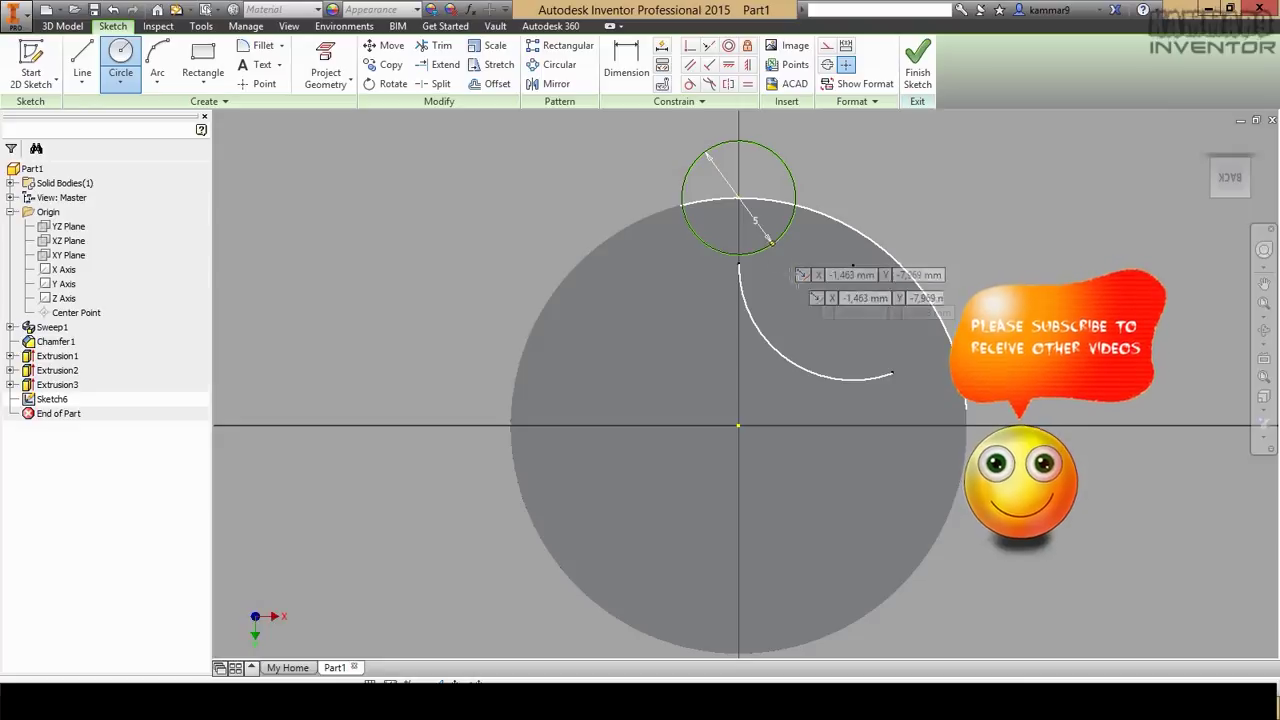
{"action": "key", "text": "Escape"}
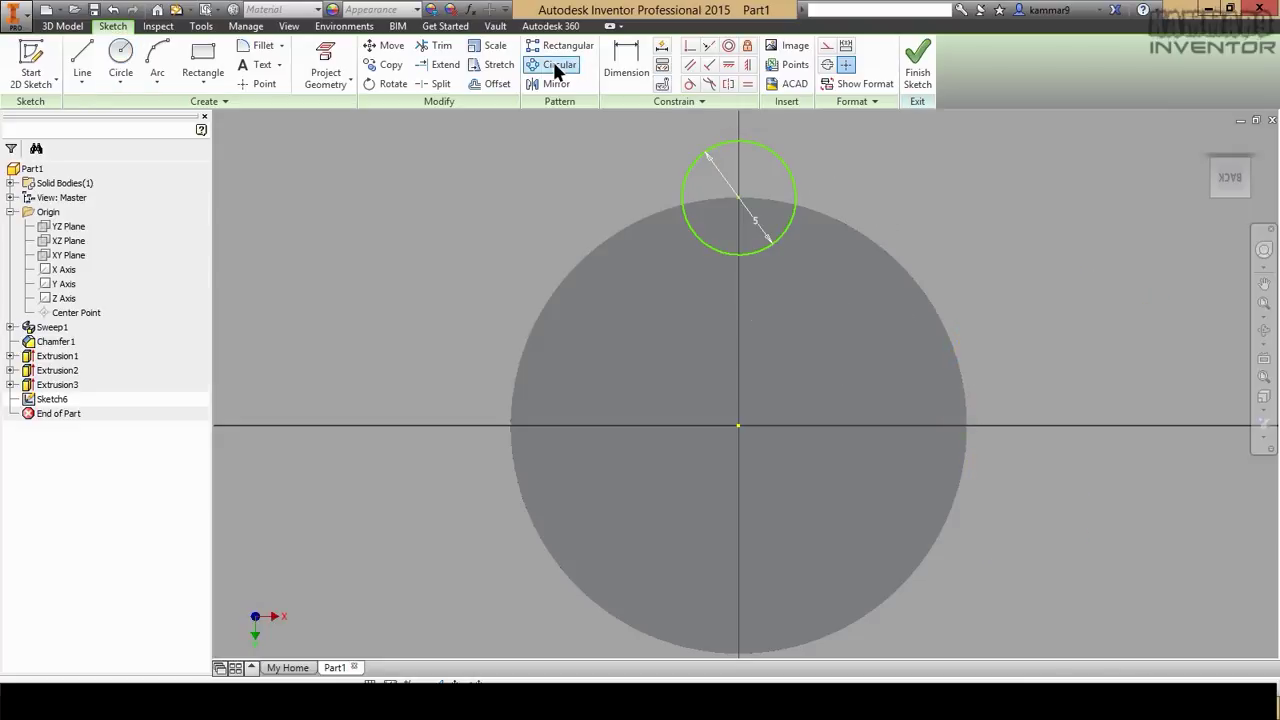
Pattern the 5 mm circle circularly about the shank's centre with 4 instances over 360 degrees.
{"action": "left_click", "coordinate": [783, 161]}
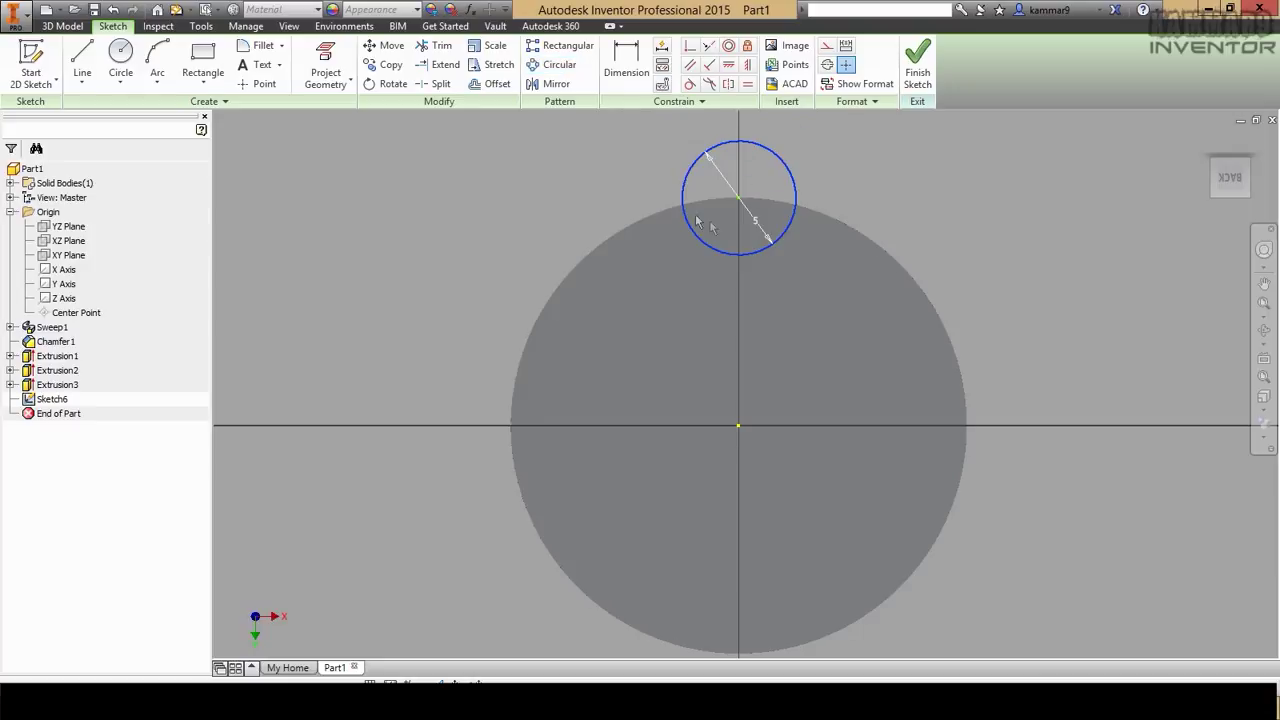
{"action": "left_click", "coordinate": [561, 64]}
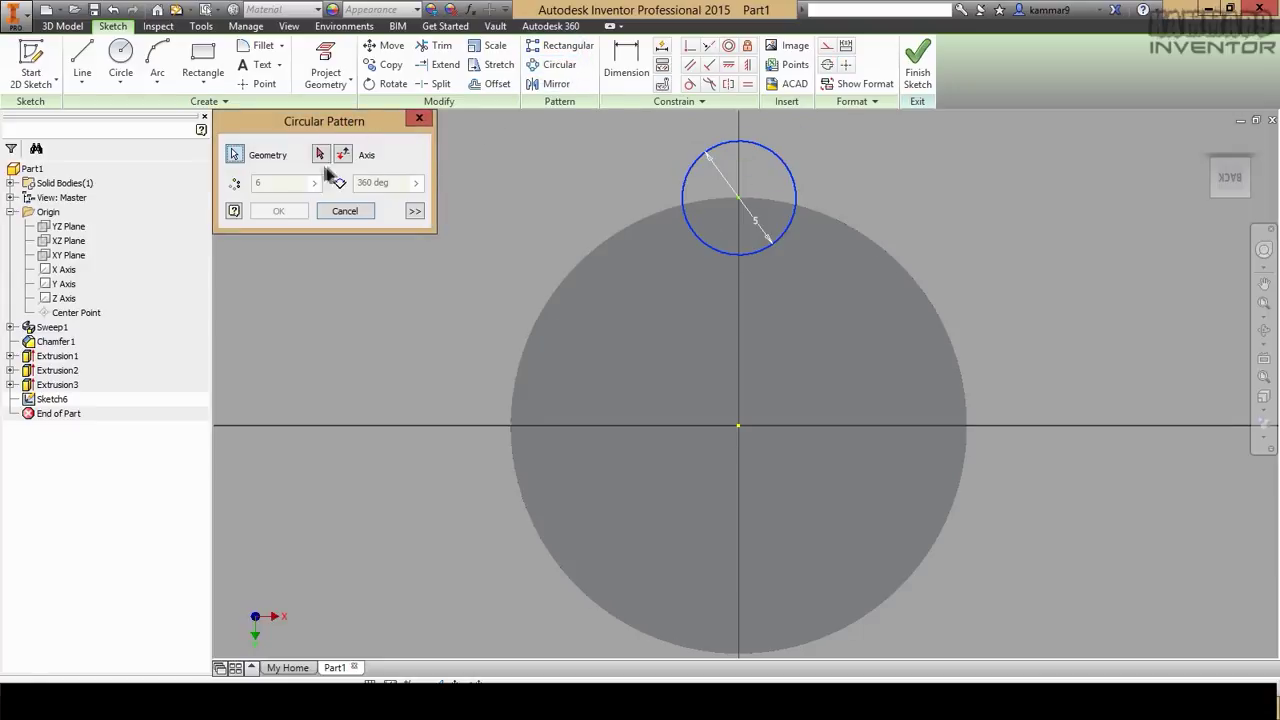
{"action": "left_click", "coordinate": [320, 155]}
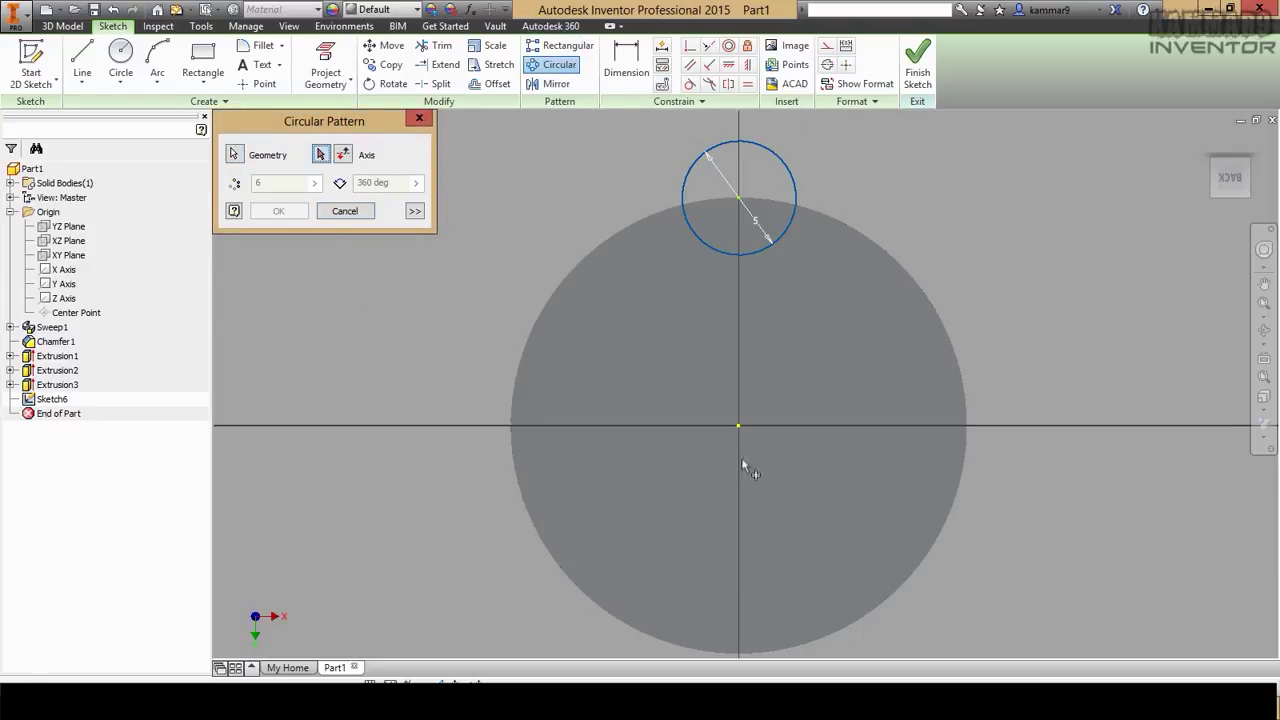
{"action": "left_click", "coordinate": [738, 428]}
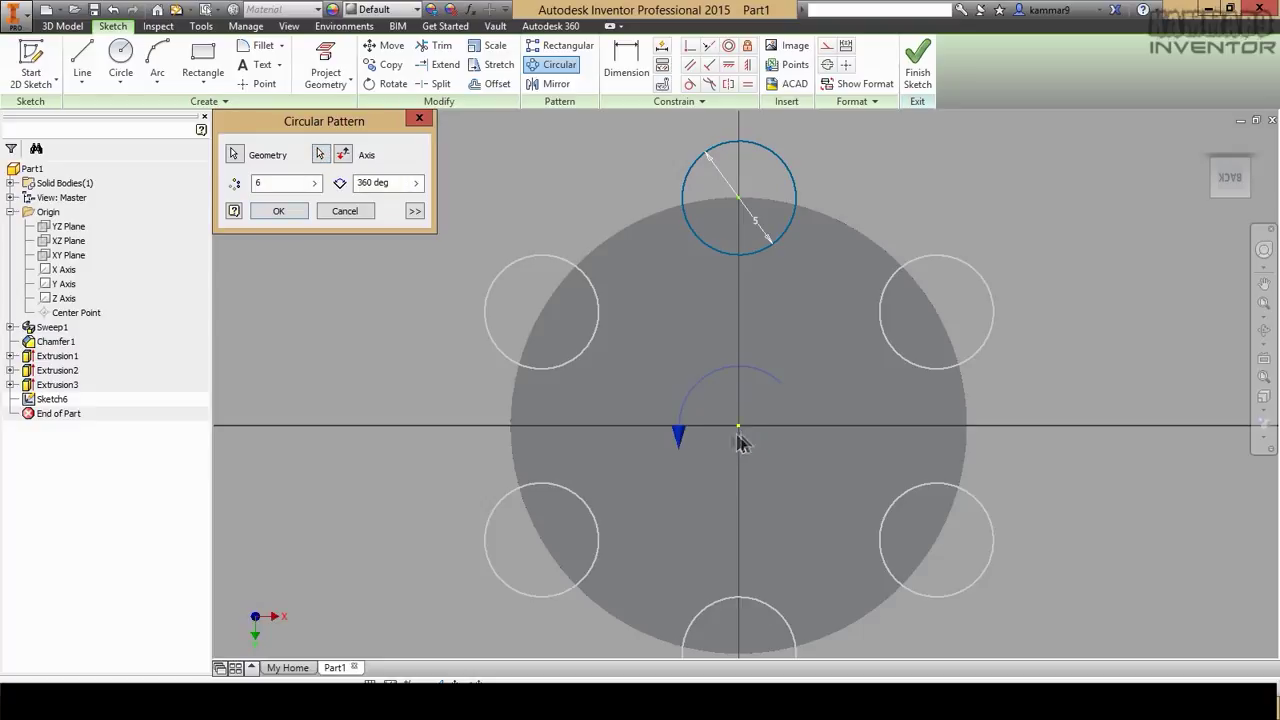
{"action": "double_click", "coordinate": [268, 182]}
{"action": "type", "text": "4"}
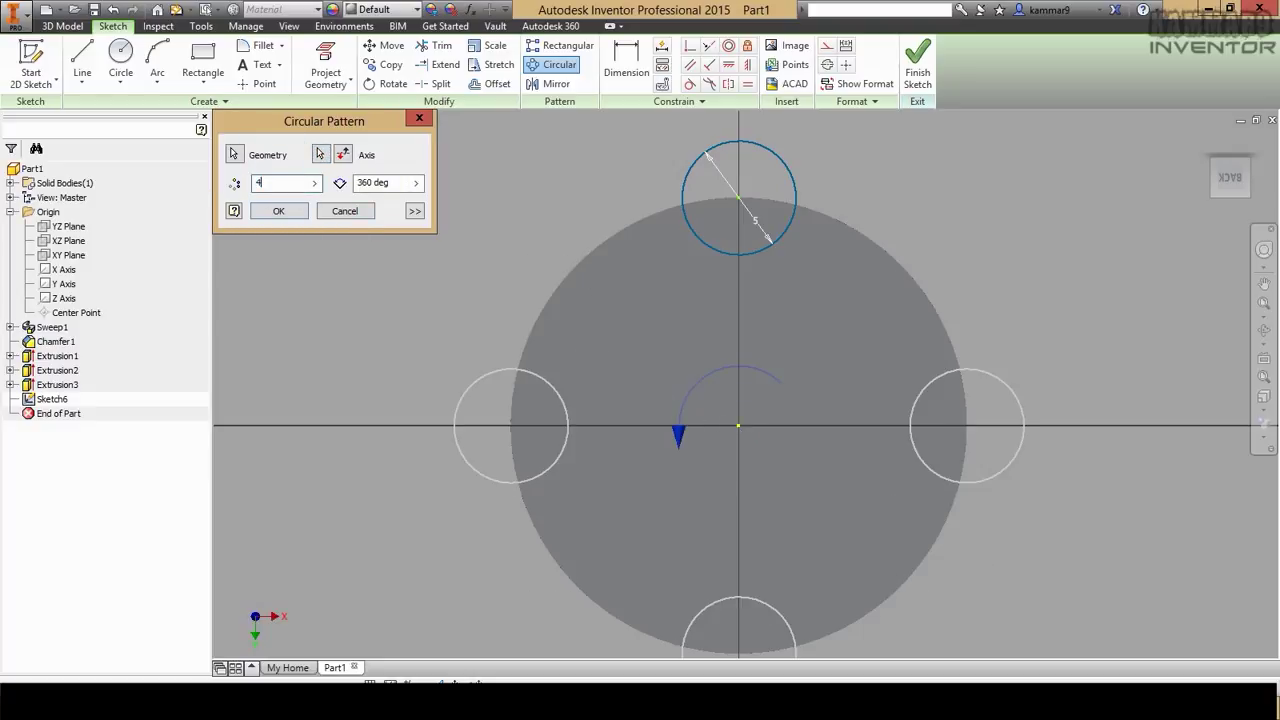
{"action": "left_click", "coordinate": [291, 214]}
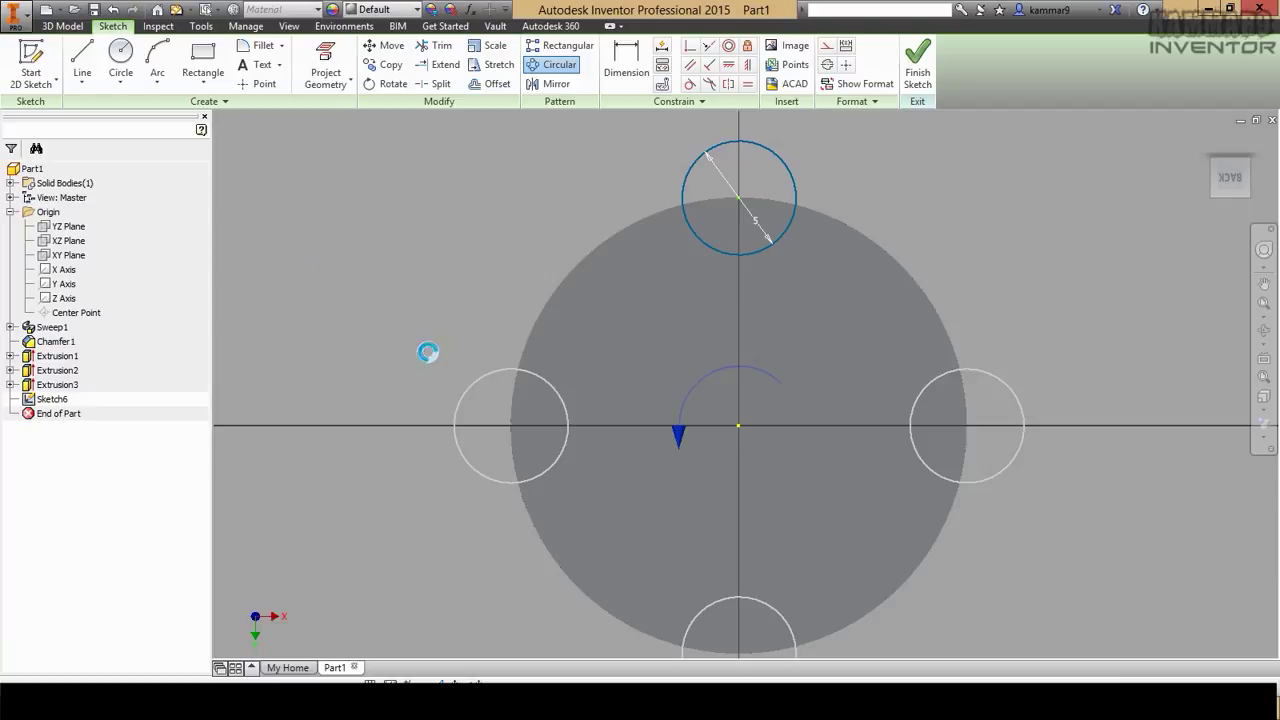
Cut grooves into the shank by extruding all four rim circles in the flipped direction, toward the flutes.
{"action": "left_click", "coordinate": [62, 26]}
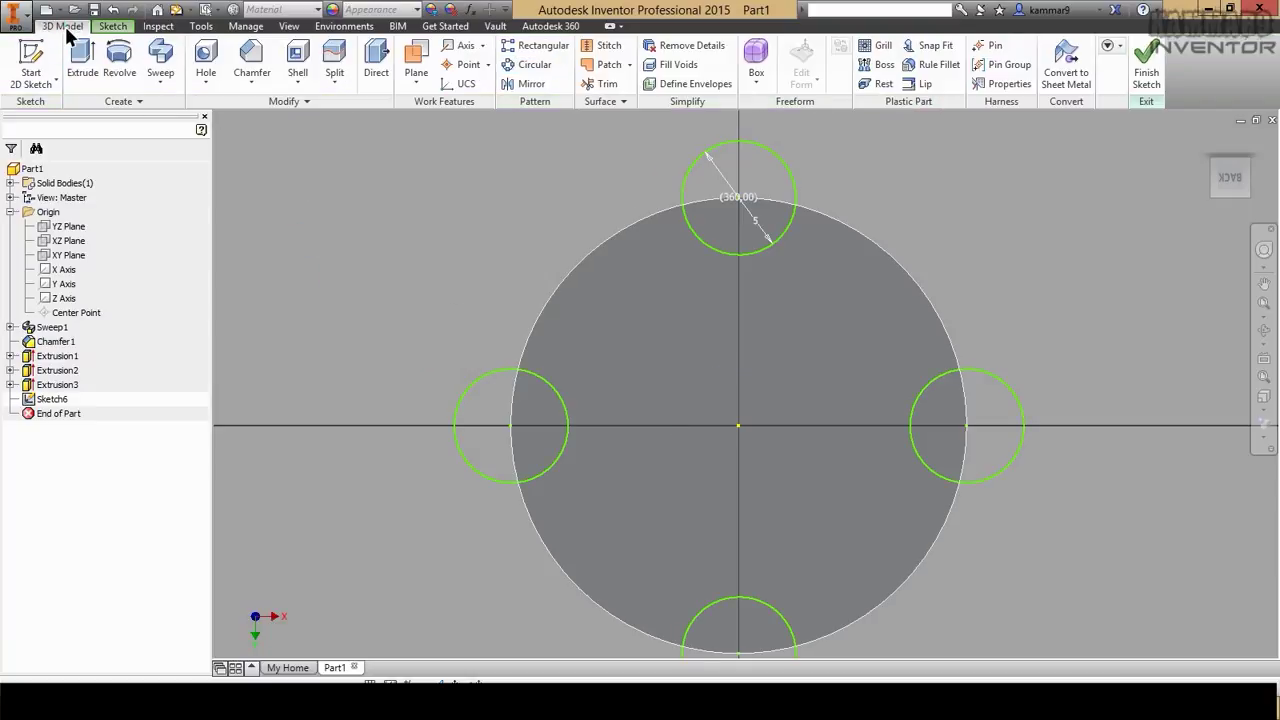
{"action": "left_click", "coordinate": [82, 64]}
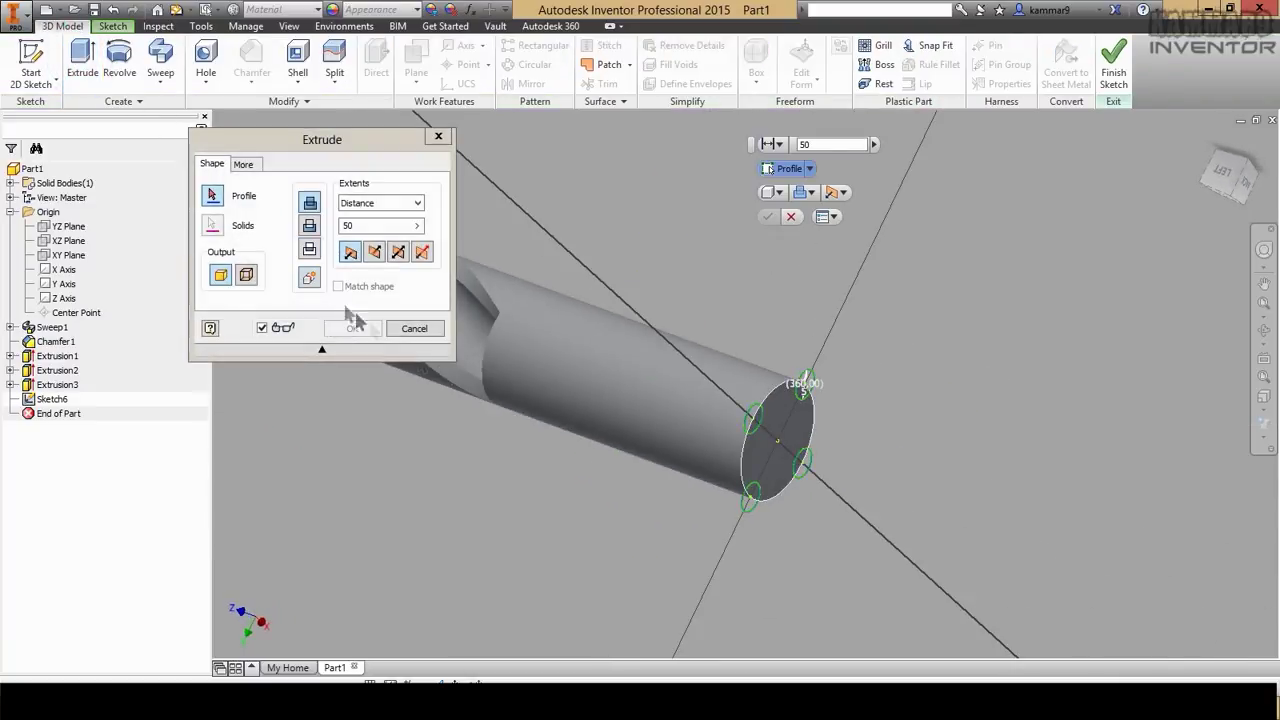
{"action": "left_click", "coordinate": [372, 252]}
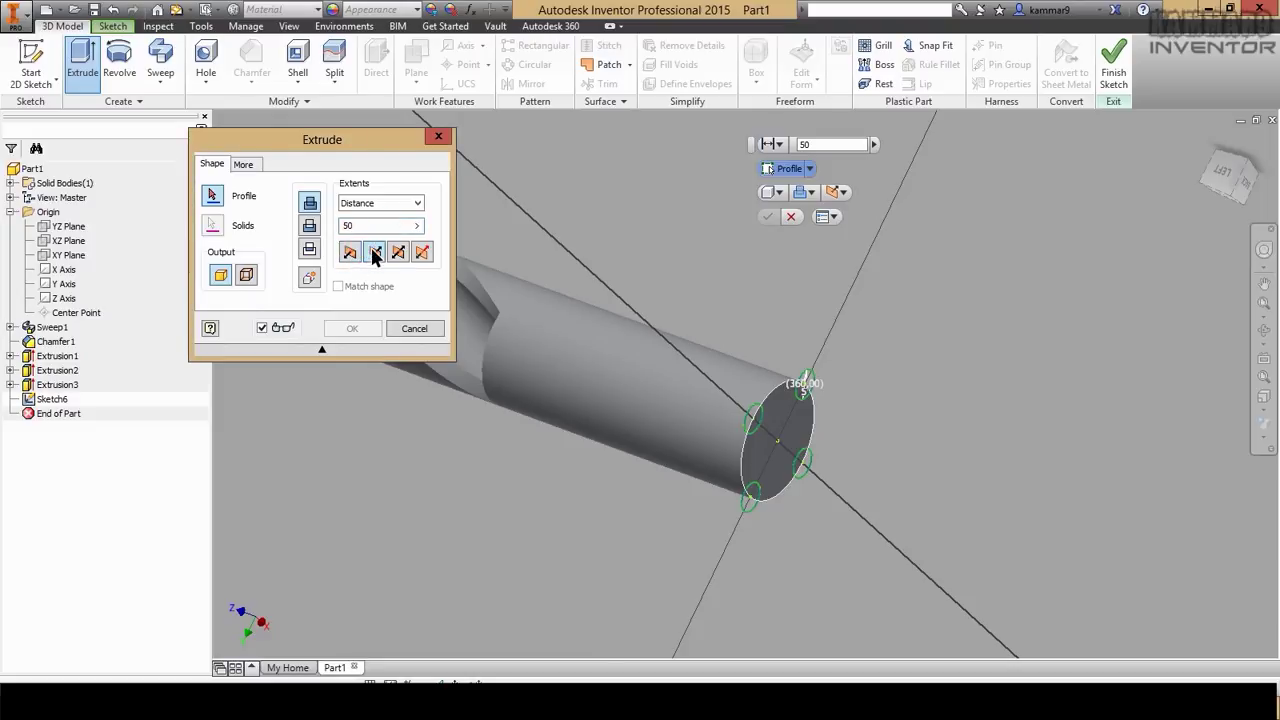
{"action": "left_click", "coordinate": [750, 430]}
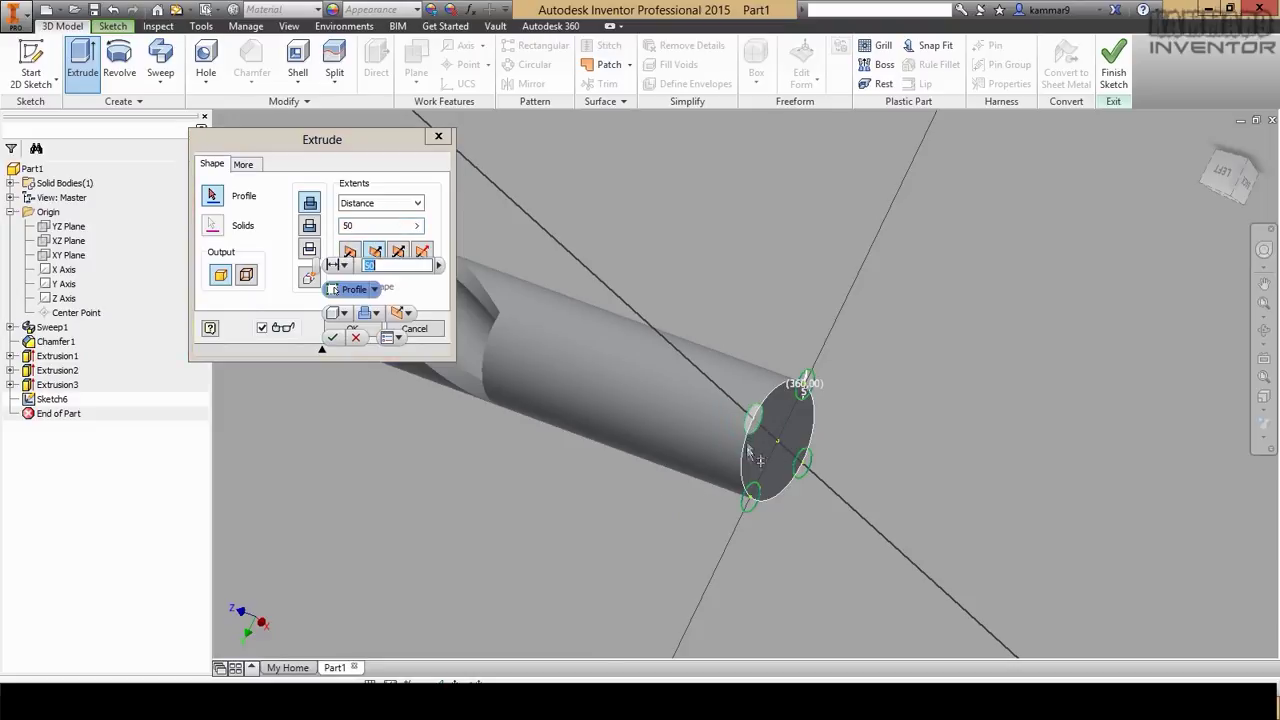
{"action": "left_click", "coordinate": [812, 477]}
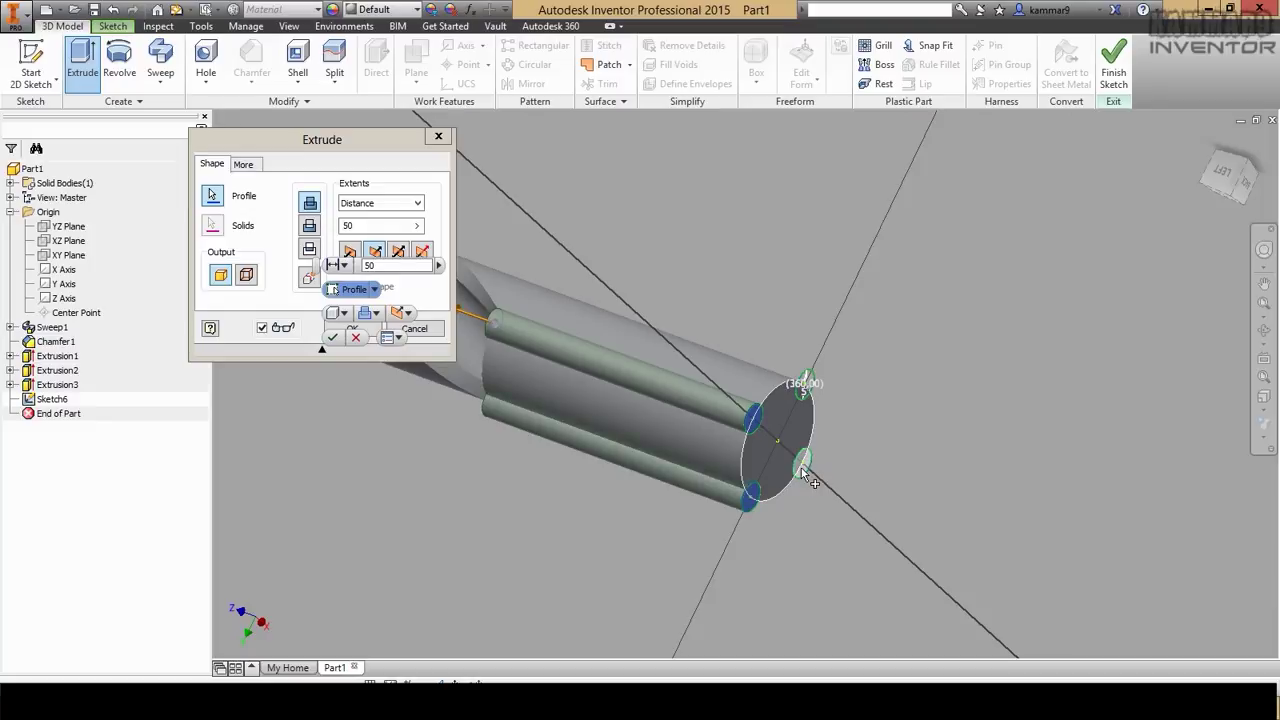
{"action": "left_click", "coordinate": [802, 392]}
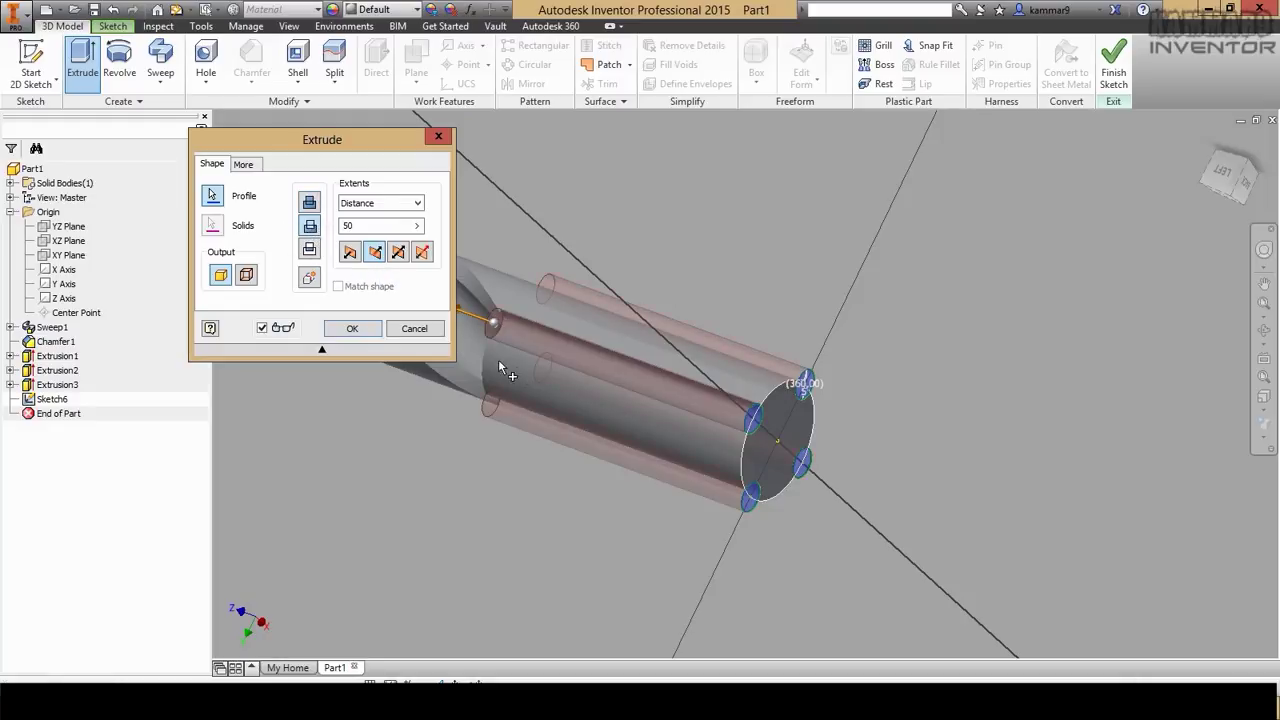
{"action": "double_click", "coordinate": [365, 227]}
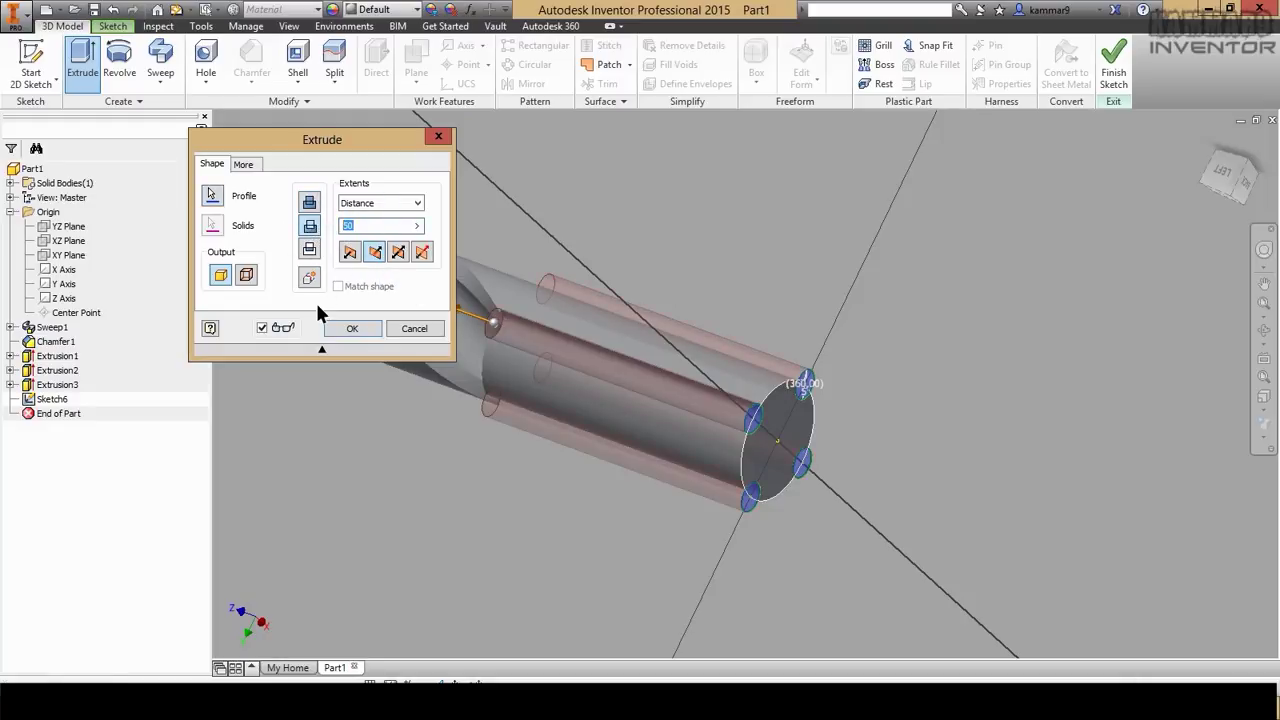
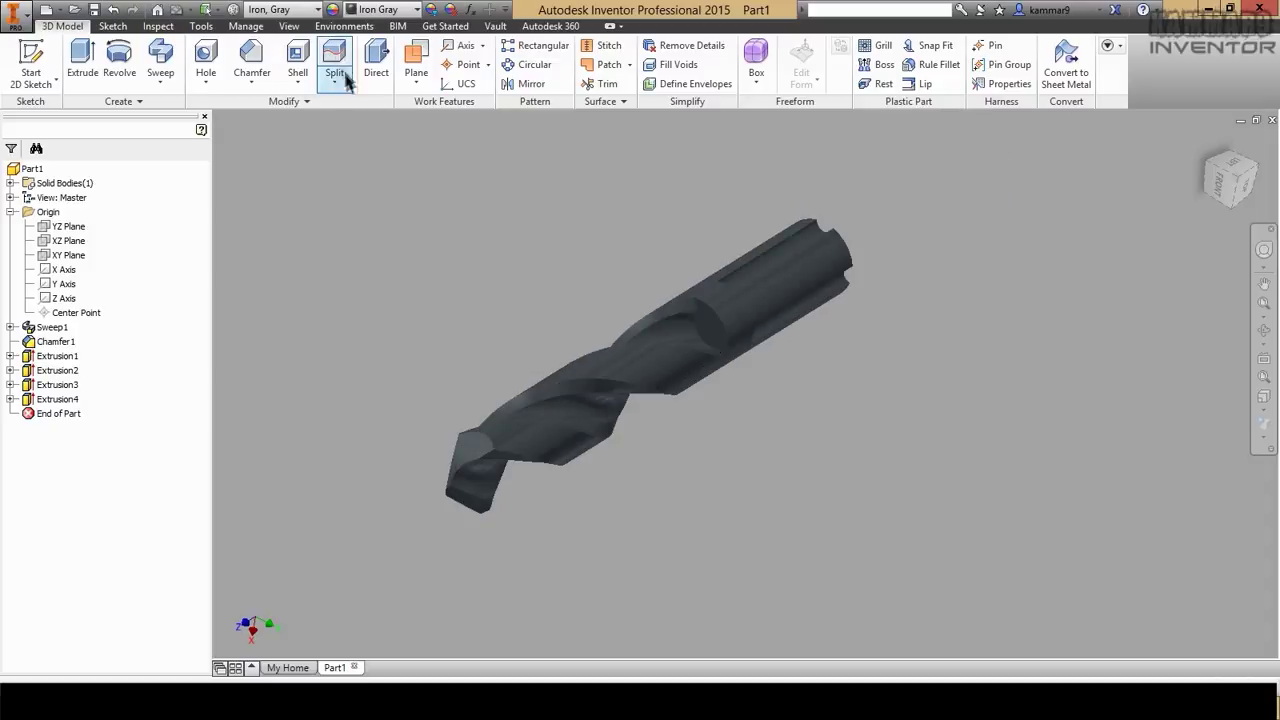
Assign the Iron, Cast material to the drill.
{"action": "left_click", "coordinate": [310, 10]}
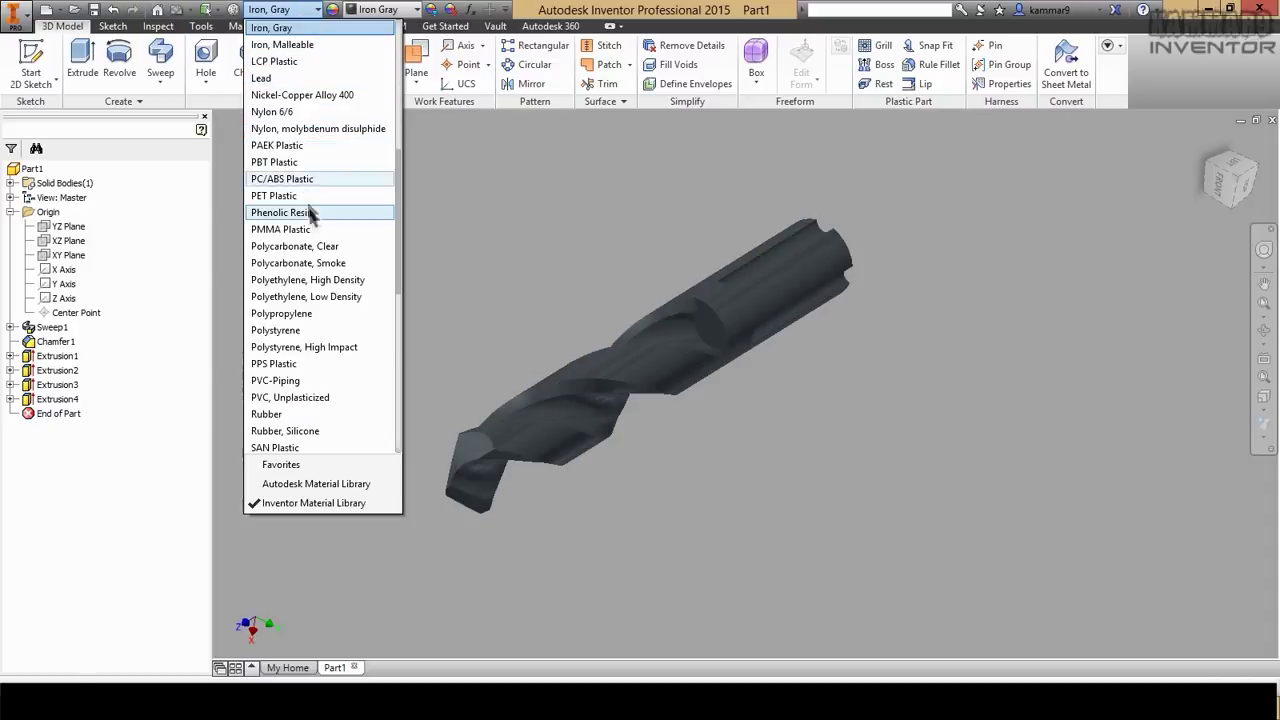
{"action": "scroll", "coordinate": [309, 214], "scroll_direction": "up", "scroll_amount": 4}
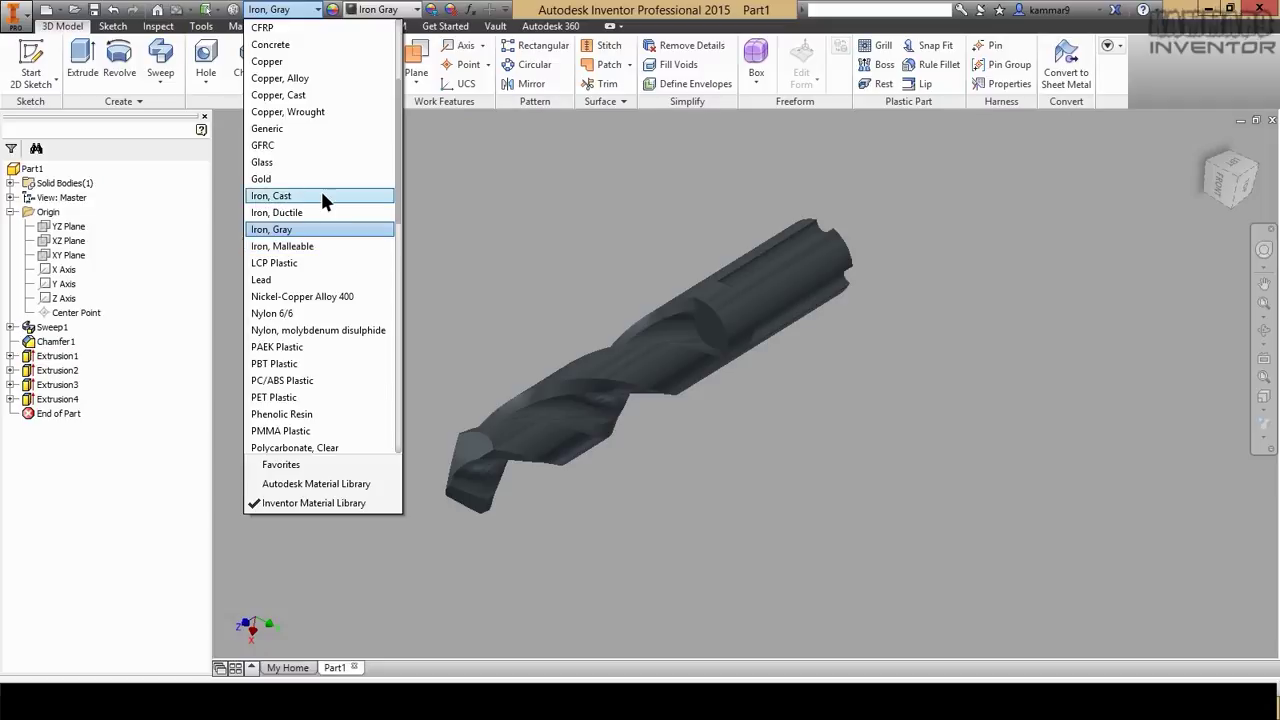
{"action": "left_click", "coordinate": [322, 197]}
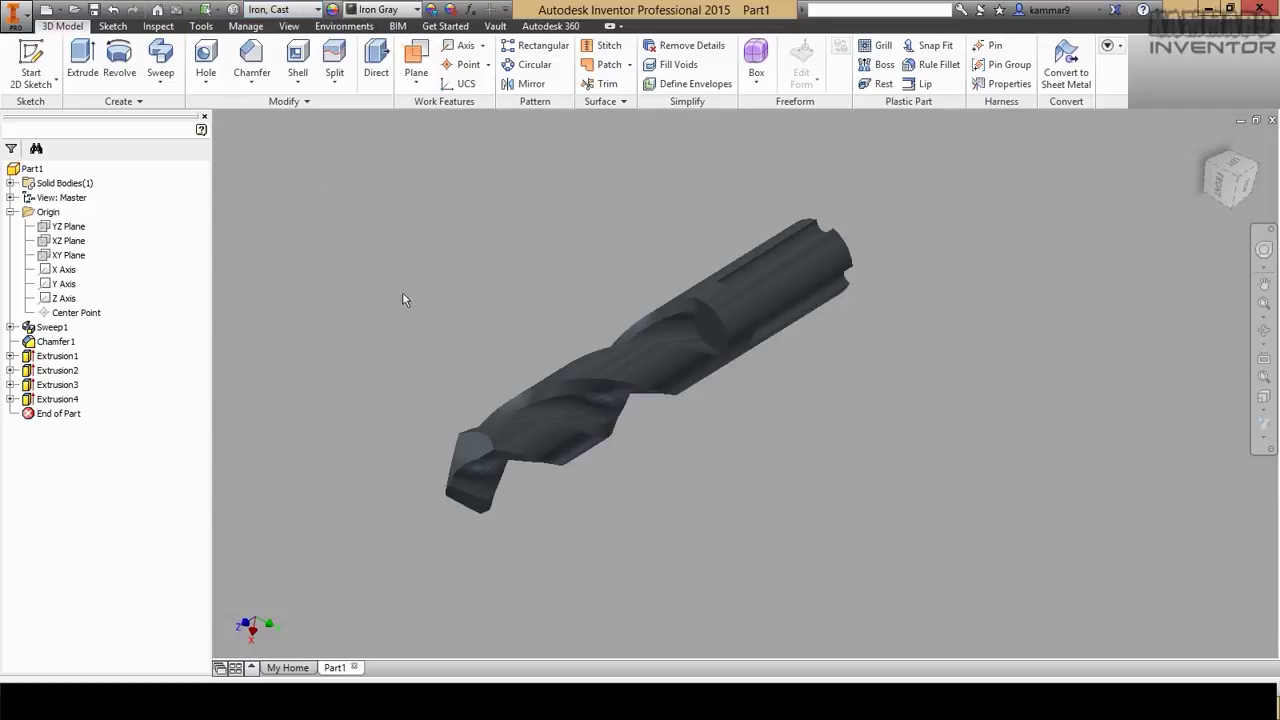
Assign the Stainless Steel AISI 440C, Welded material to the drill.
{"action": "middle_click_drag", "start_coordinate": [375, 116], "coordinate": [407, 137], "text": "shift"}
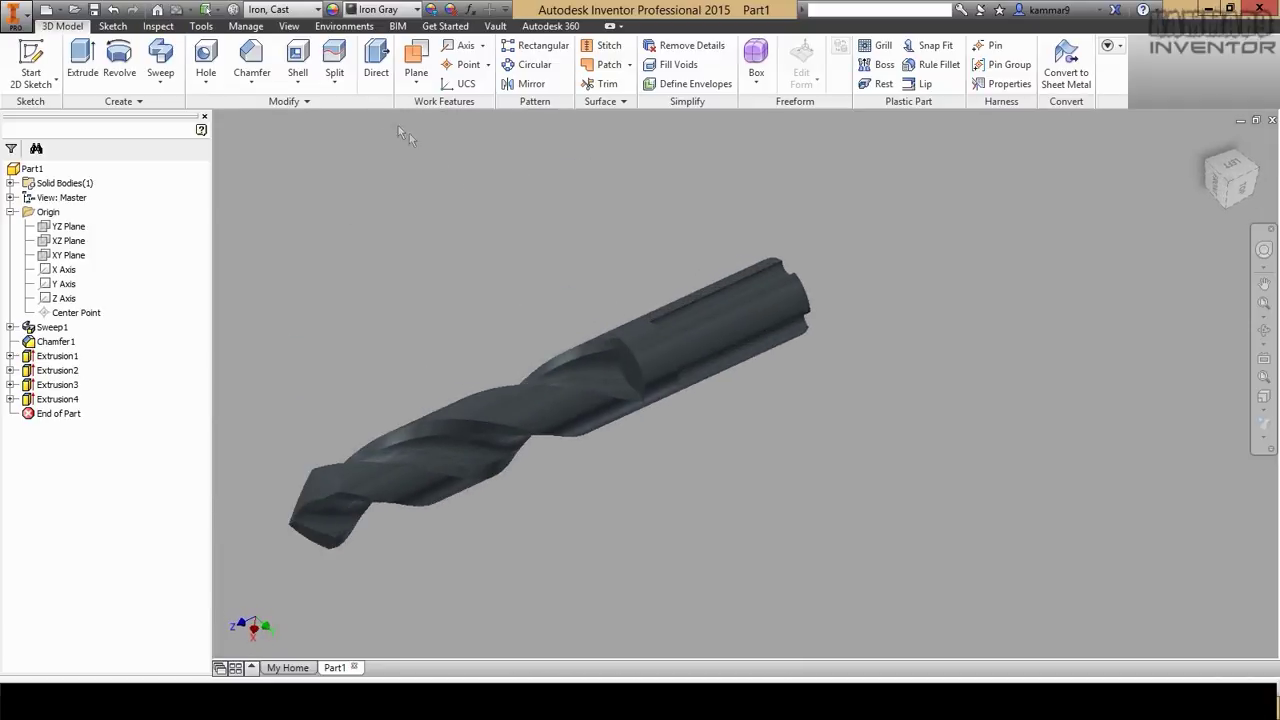
{"action": "left_click", "coordinate": [304, 12]}
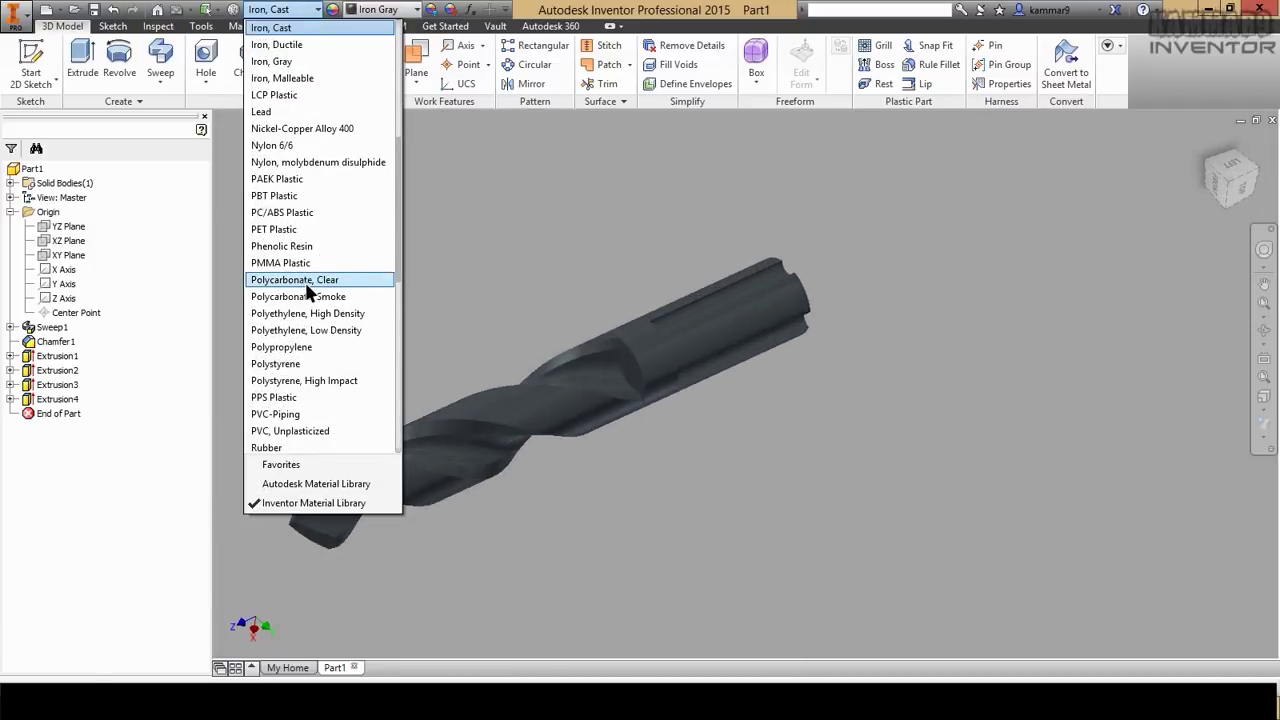
{"action": "scroll", "coordinate": [305, 290], "scroll_direction": "down", "scroll_amount": 1}
{"action": "key", "text": "s"}
{"action": "key", "text": "s"}
{"action": "key", "text": "s"}
{"action": "key", "text": "s"}
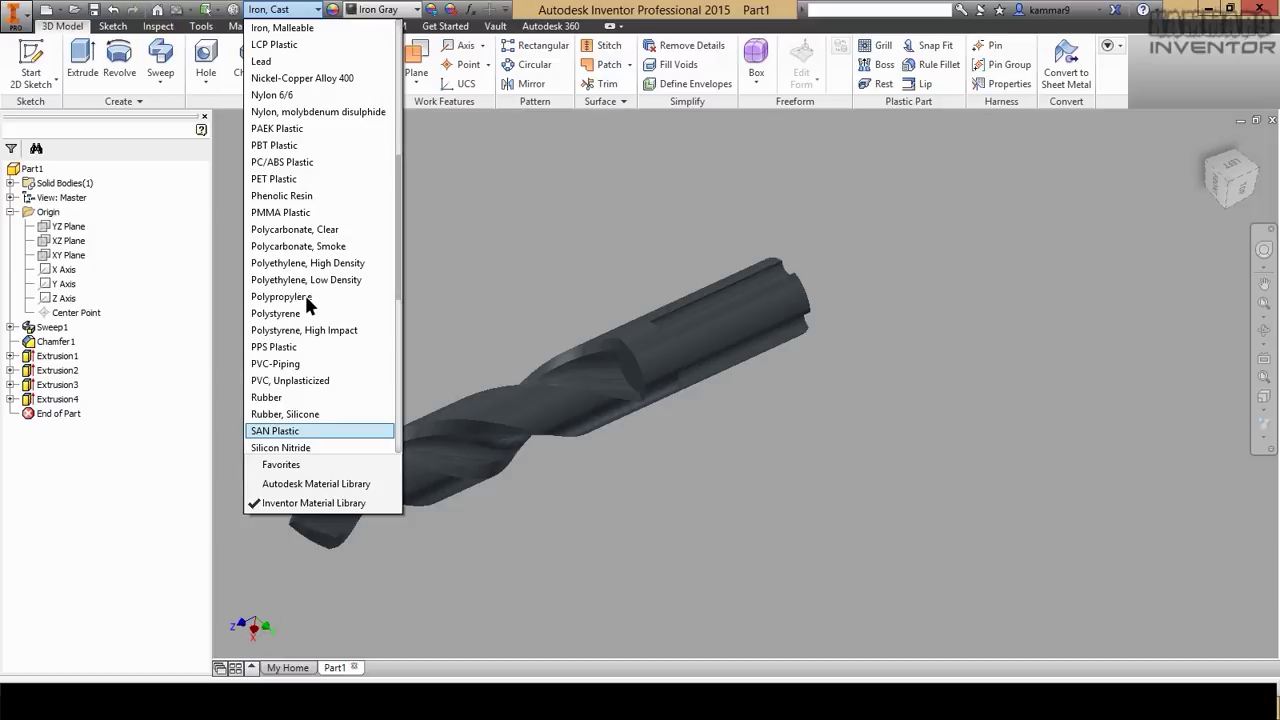
{"action": "key", "text": "s"}
{"action": "key", "text": "s"}
{"action": "key", "text": "s"}
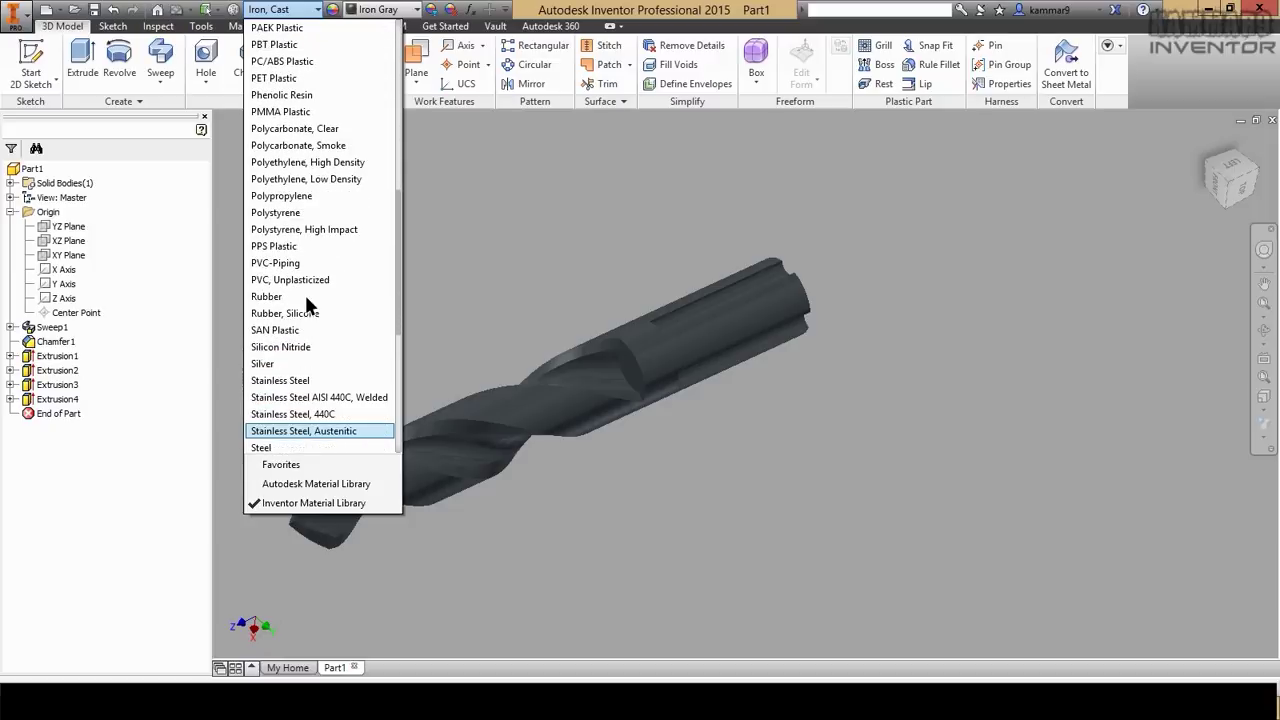
{"action": "left_click", "coordinate": [328, 397]}
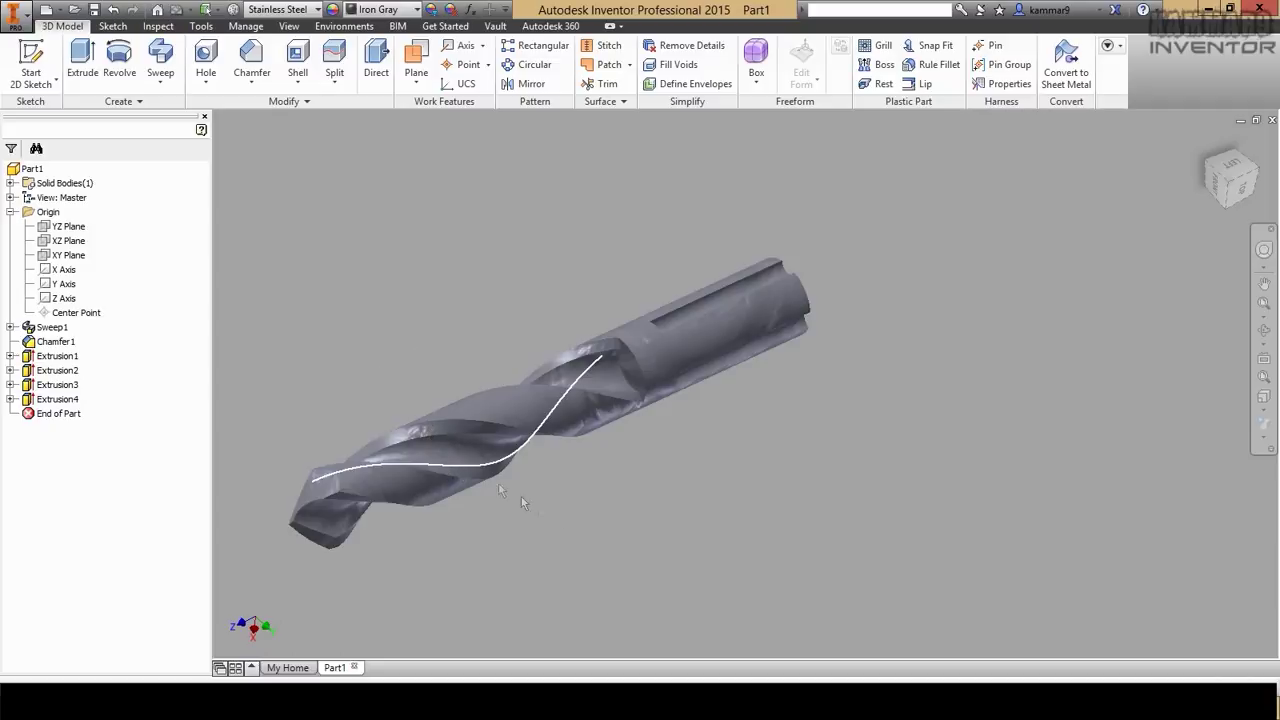
Assign the Stainless Steel, 440C material to the drill and inspect its appearance from another angle.
{"action": "left_click", "coordinate": [288, 10]}
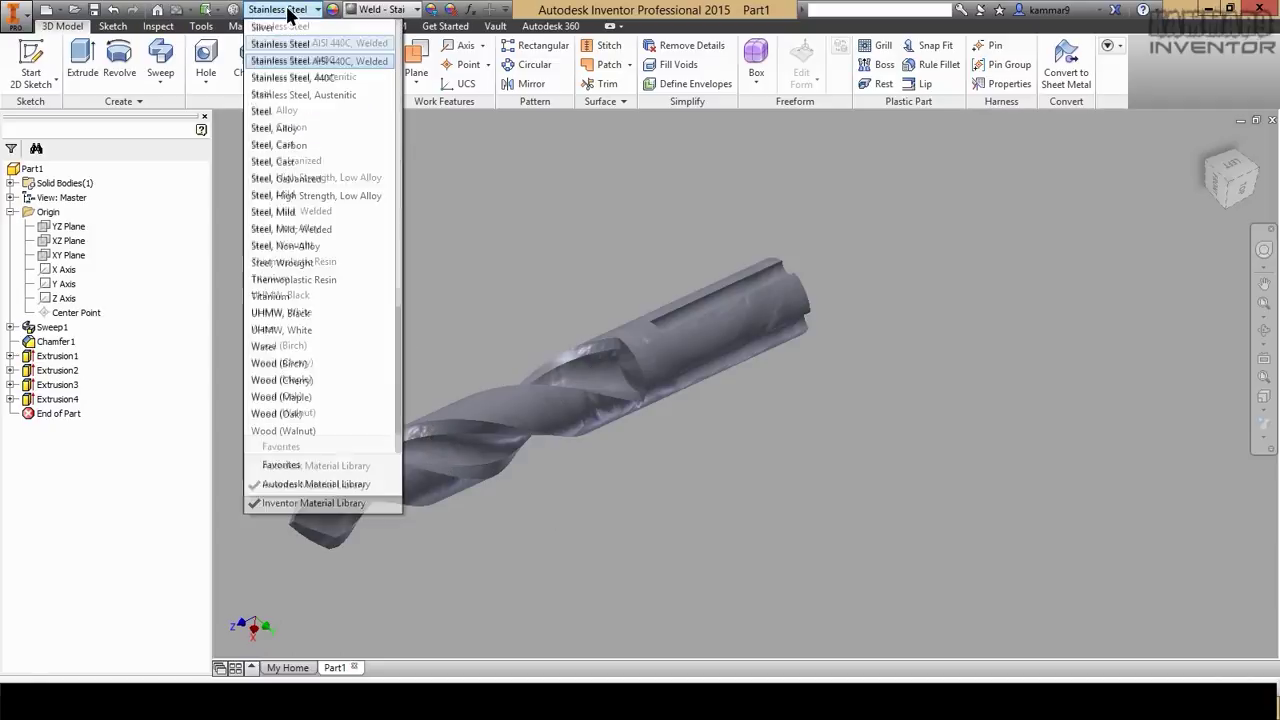
{"action": "left_click", "coordinate": [310, 79]}
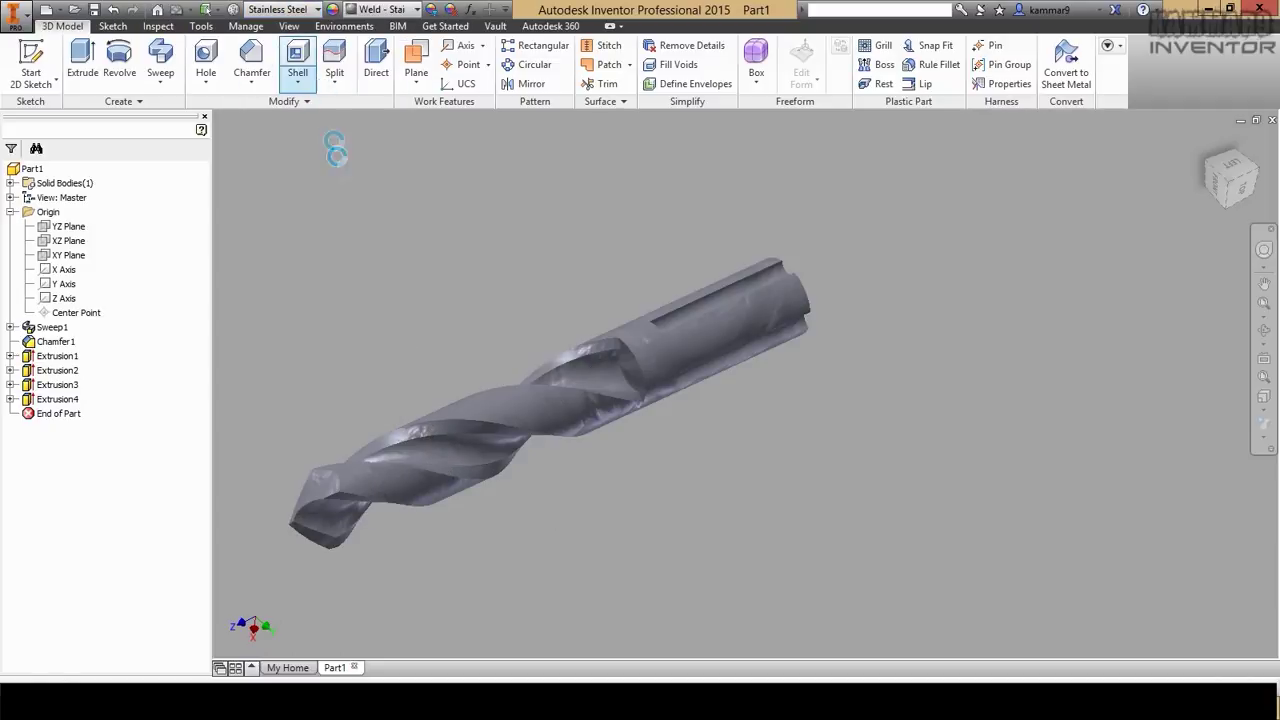
{"action": "middle_click_drag", "start_coordinate": [391, 329], "coordinate": [505, 303], "text": "shift"}
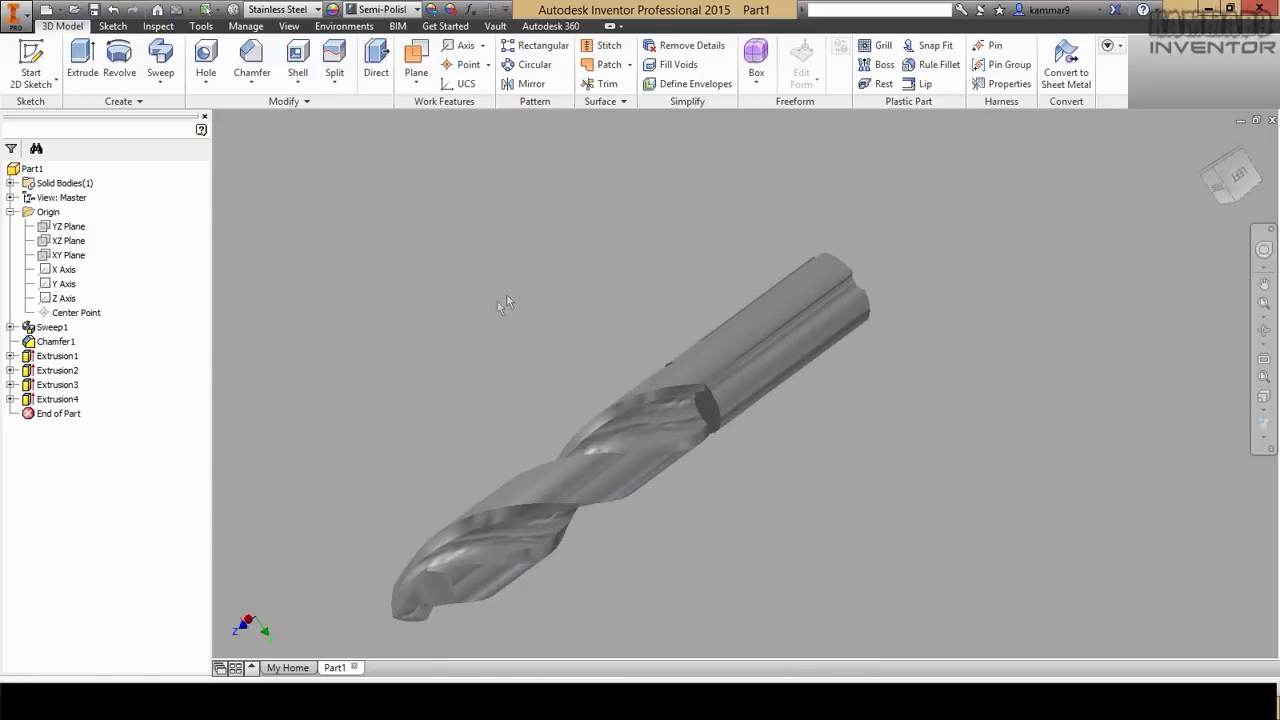
Set the drill's display to the Realistic visual style.
{"action": "left_click", "coordinate": [289, 27]}
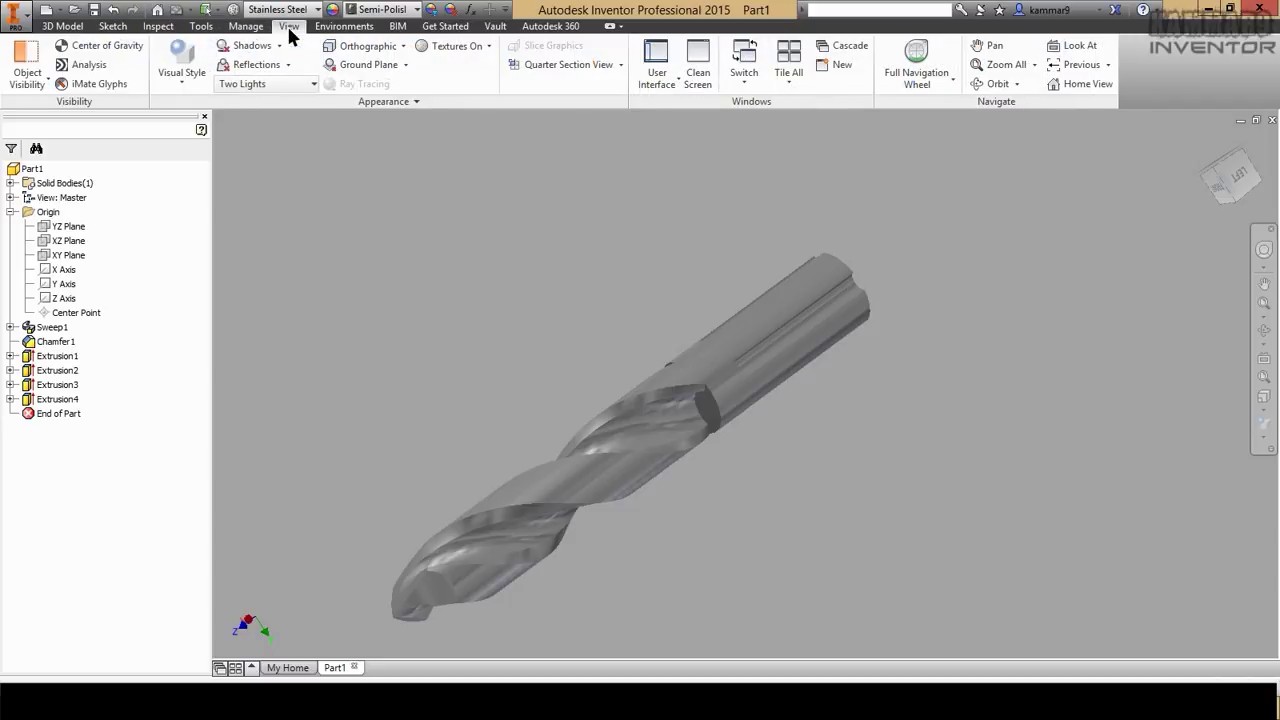
{"action": "left_click", "coordinate": [183, 73]}
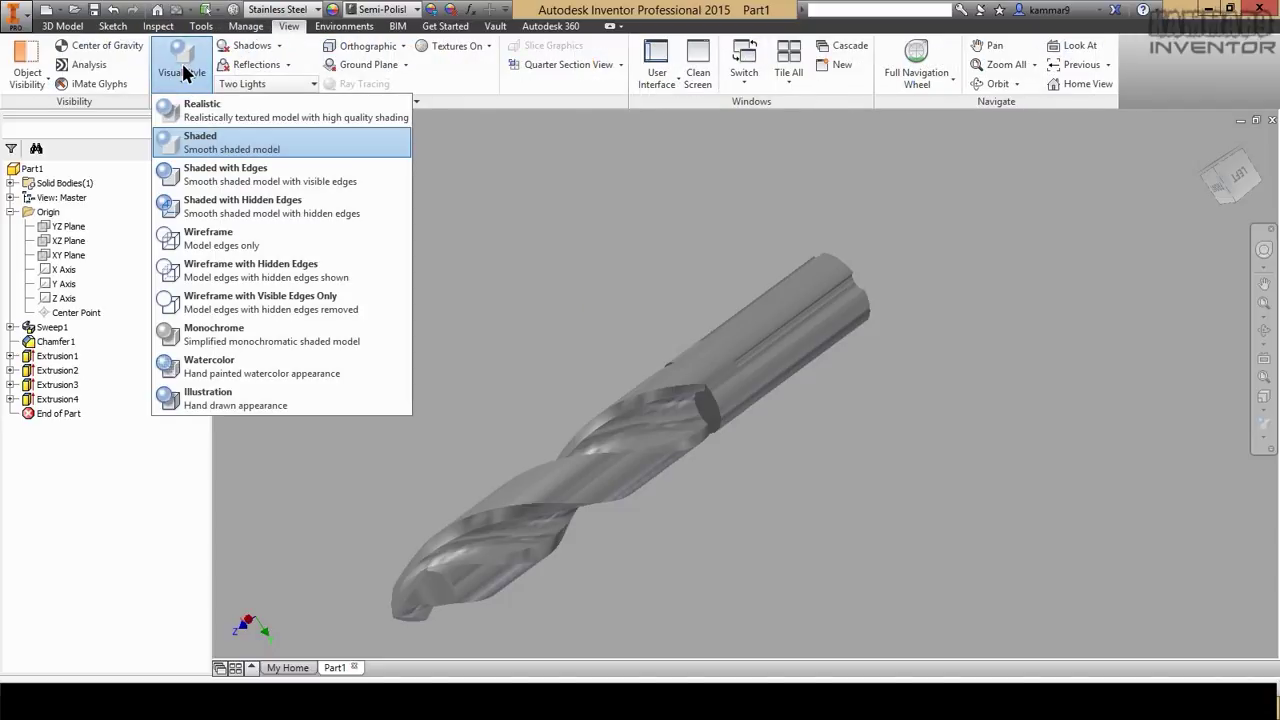
{"action": "left_click", "coordinate": [190, 116]}
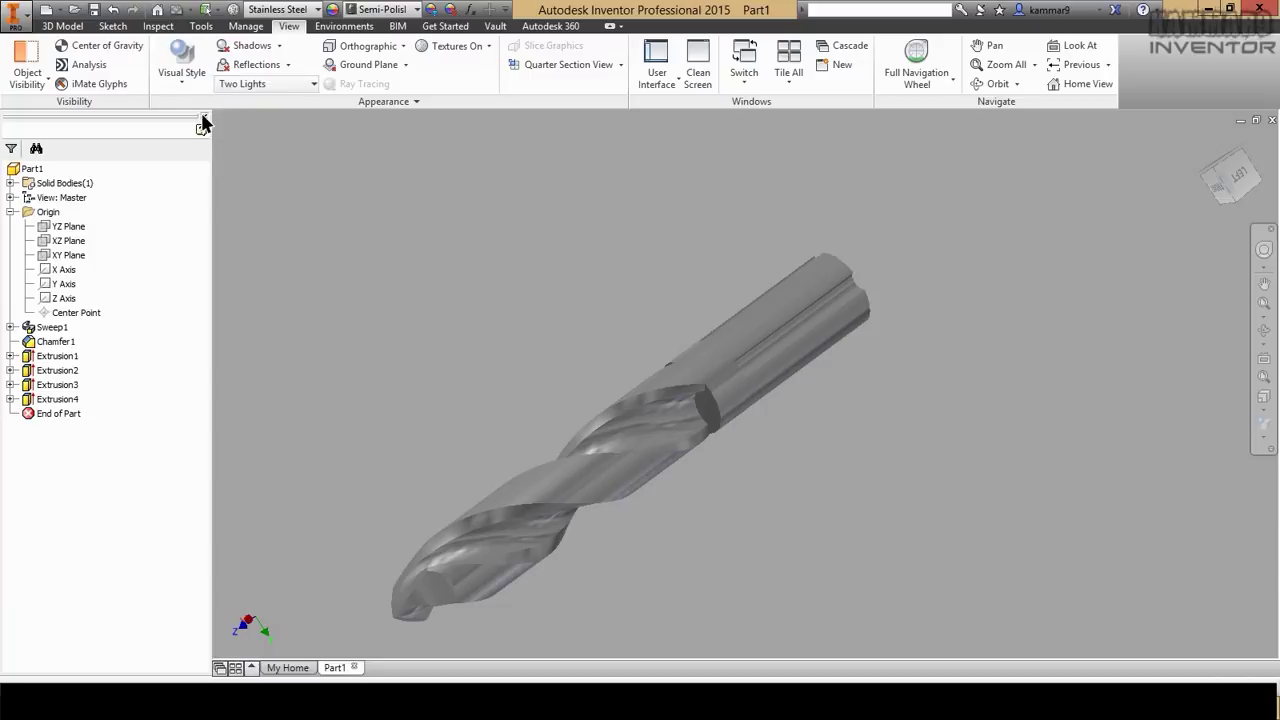
Turn on shadows and ground reflections for the drill and switch the camera to perspective projection.
{"action": "left_click", "coordinate": [256, 64]}
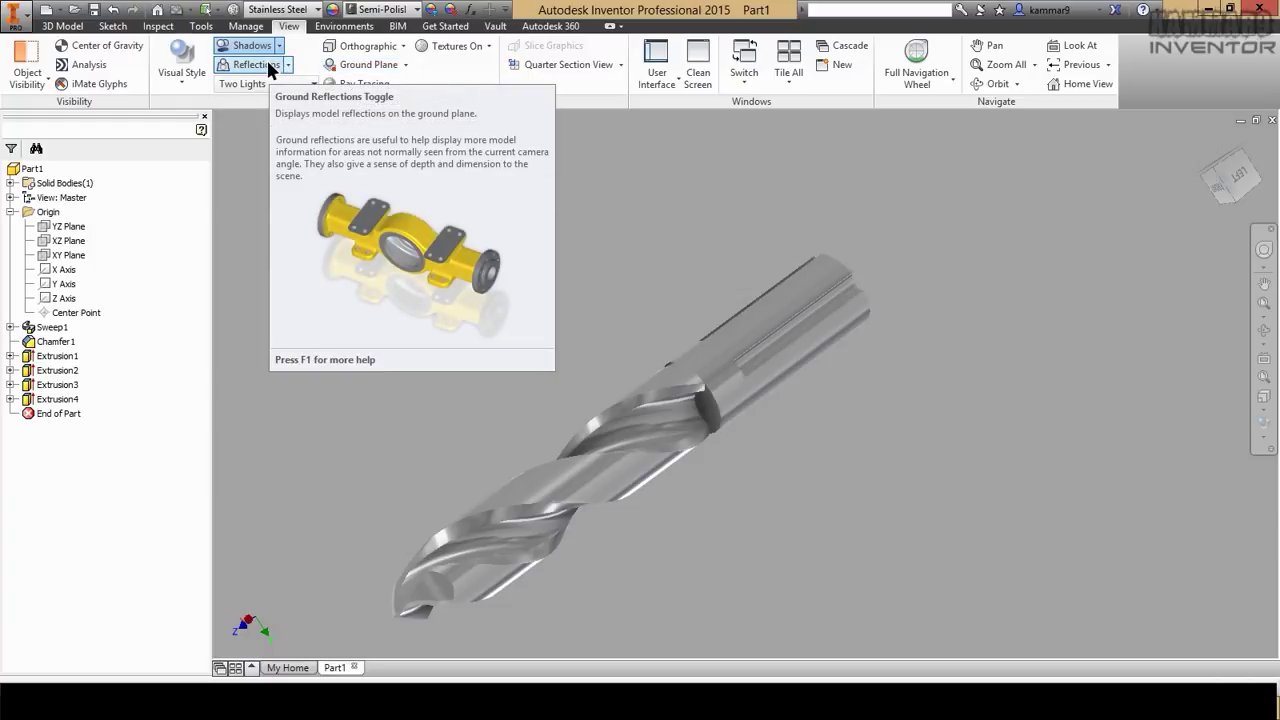
{"action": "left_click", "coordinate": [368, 46]}
{"action": "left_click", "coordinate": [369, 99]}
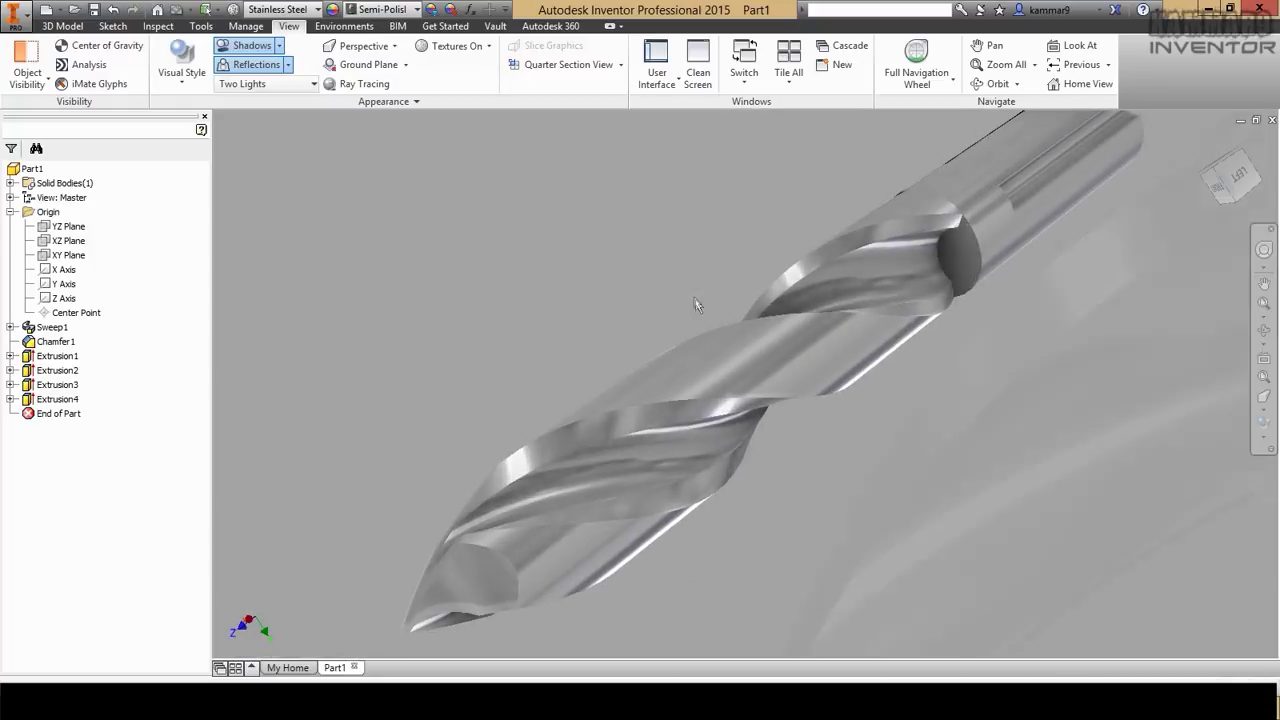
Examine the finished drill's tip, twisted flutes and grooved shank from several angles, including the home view.
{"action": "scroll", "coordinate": [674, 323], "scroll_direction": "up", "scroll_amount": 5}
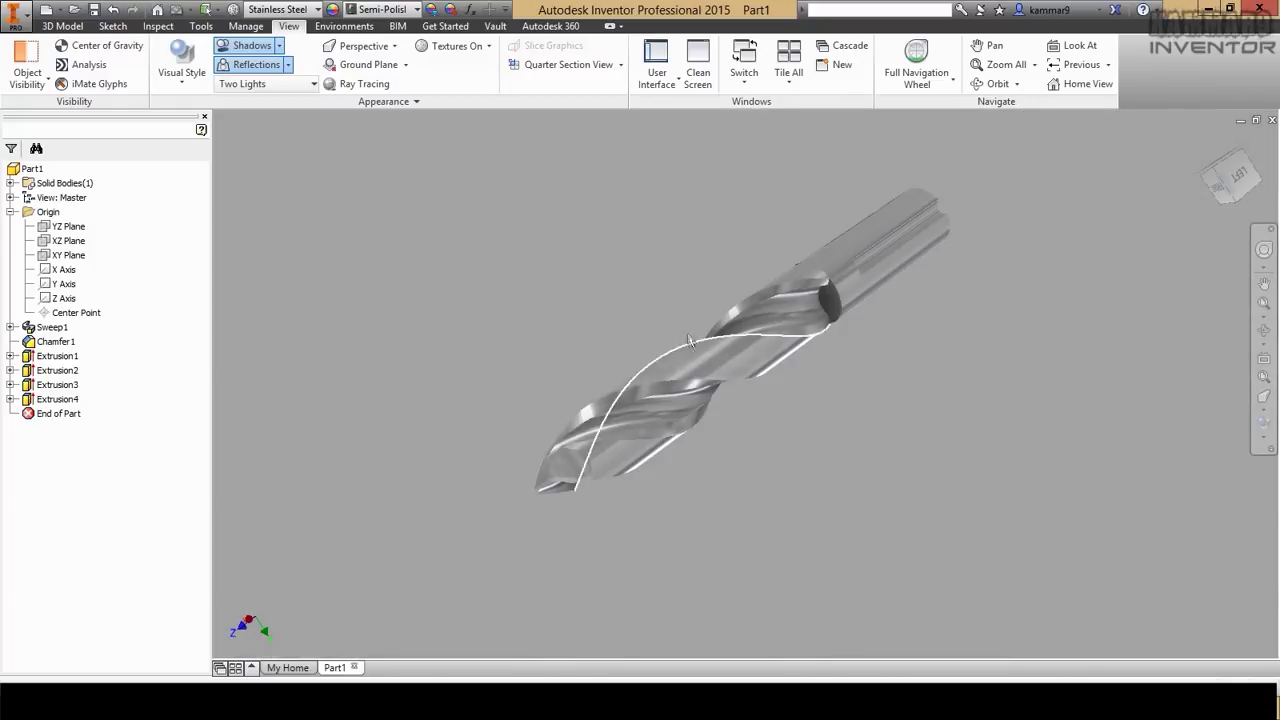
{"action": "middle_click_drag", "start_coordinate": [690, 340], "coordinate": [676, 230], "text": "shift"}
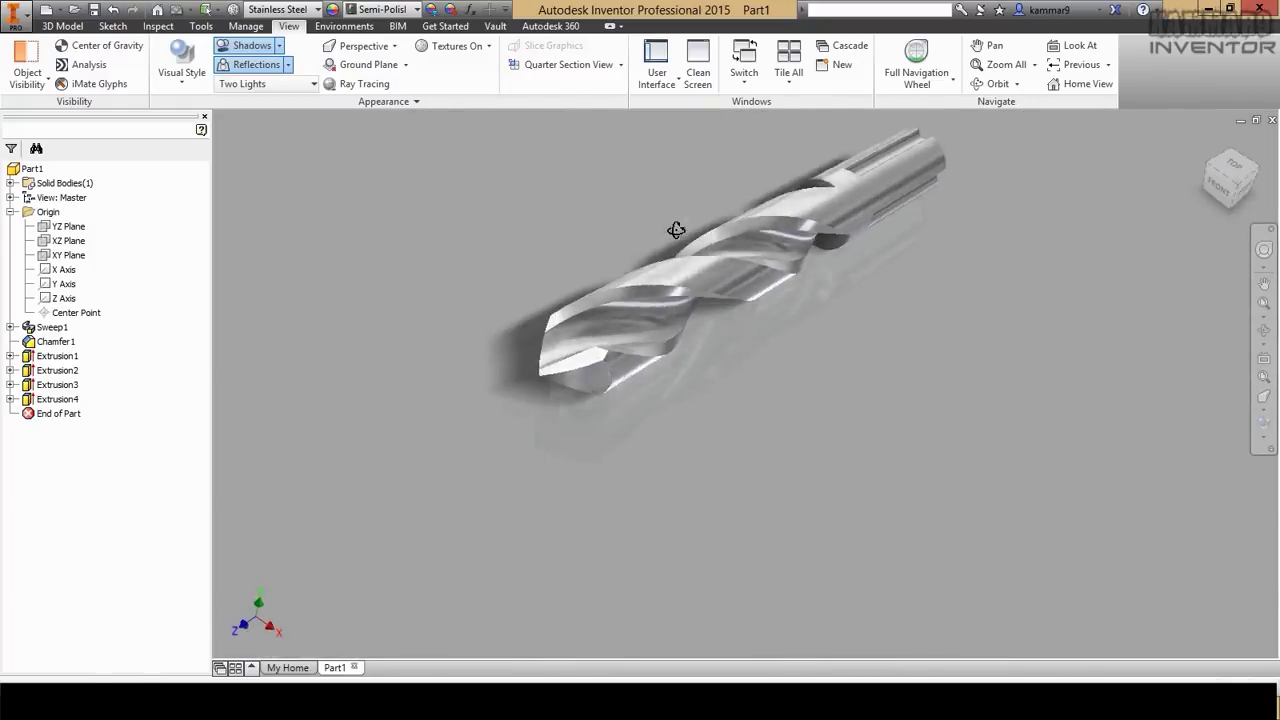
{"action": "scroll", "coordinate": [727, 295], "scroll_direction": "down", "scroll_amount": 4}
{"action": "scroll", "coordinate": [739, 320], "scroll_direction": "up", "scroll_amount": 4}
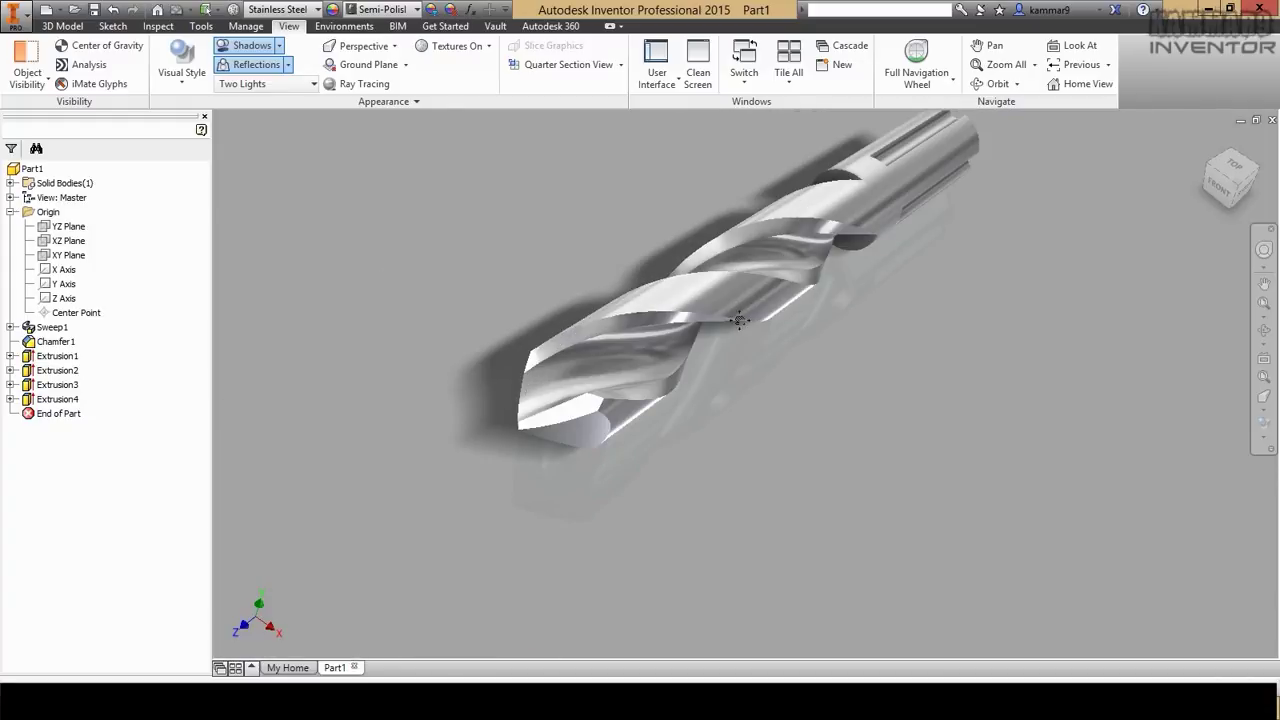
{"action": "middle_click_drag", "start_coordinate": [739, 320], "coordinate": [630, 328], "text": "shift"}
{"action": "left_click", "coordinate": [1206, 146]}
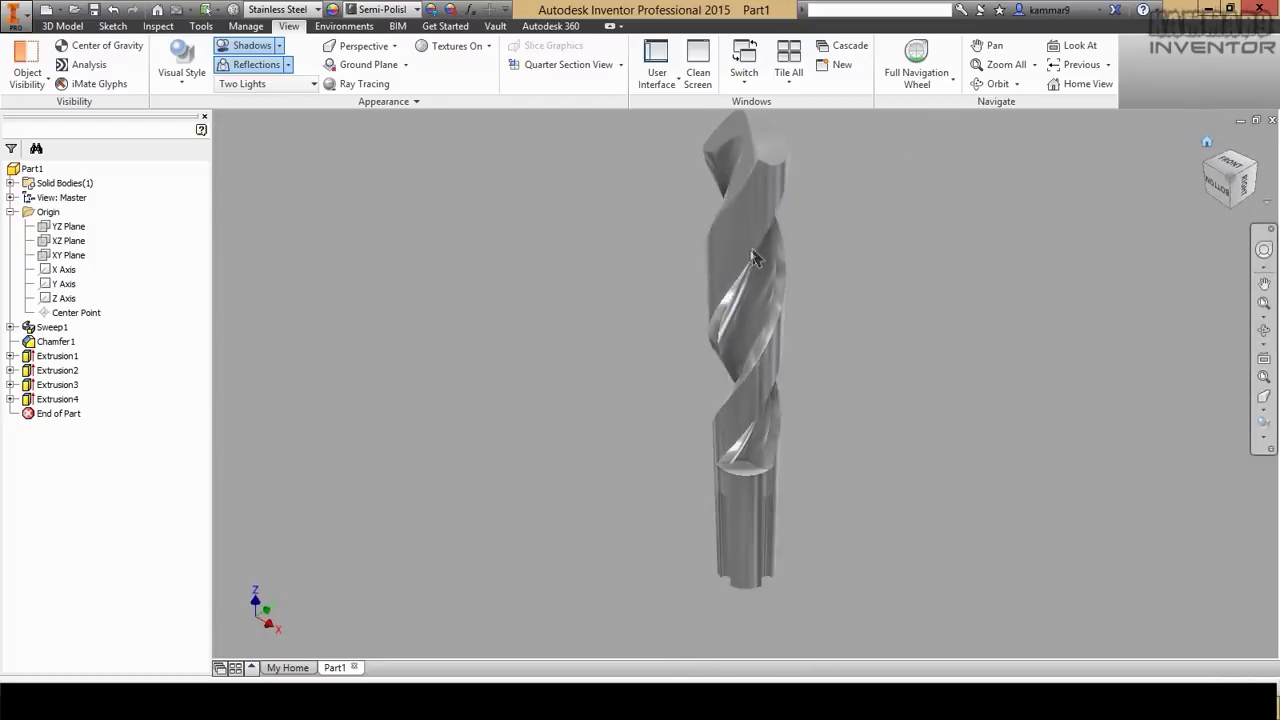
{"action": "middle_click_drag", "start_coordinate": [694, 286], "coordinate": [512, 402], "text": "shift"}
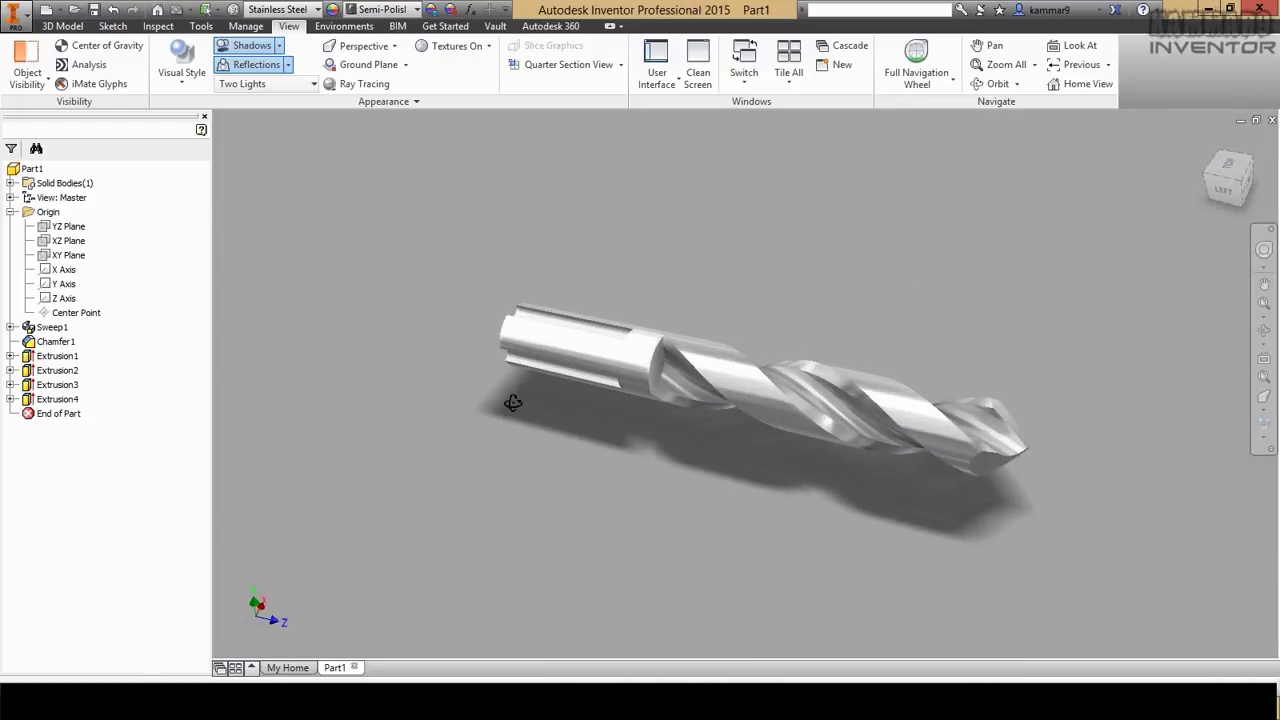
{"action": "middle_click_drag", "start_coordinate": [820, 462], "coordinate": [735, 478], "text": "shift"}
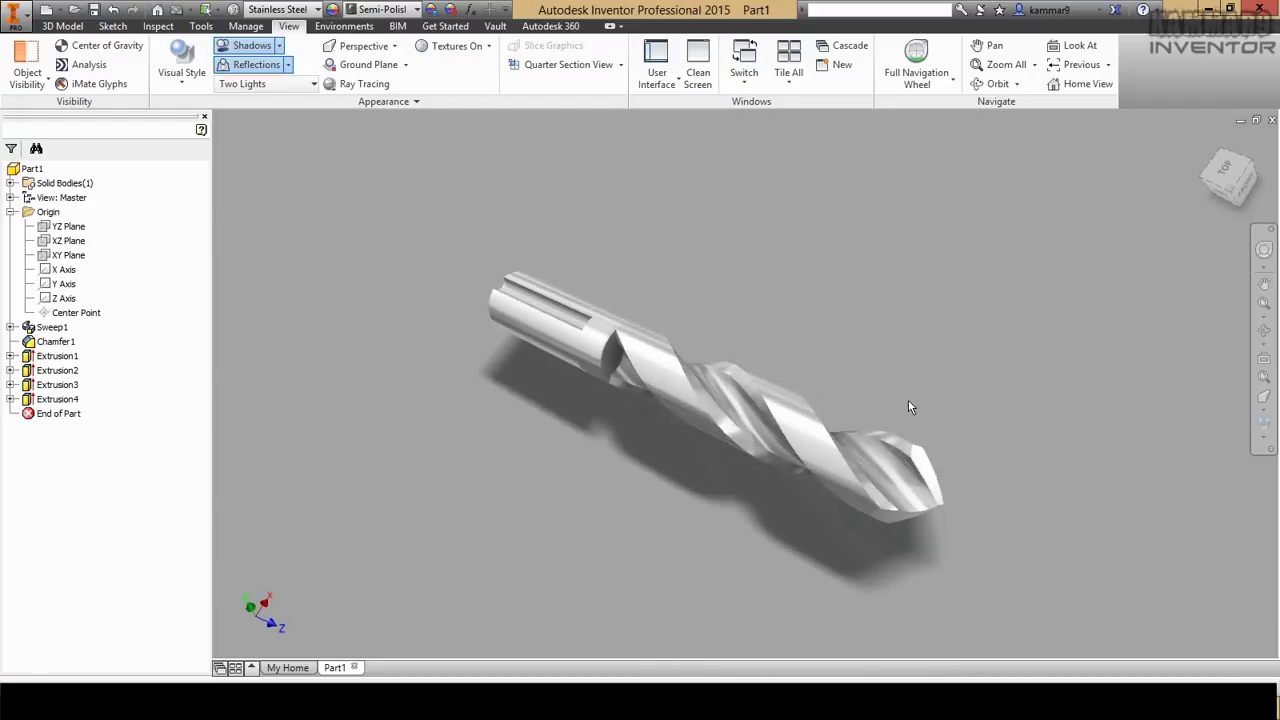